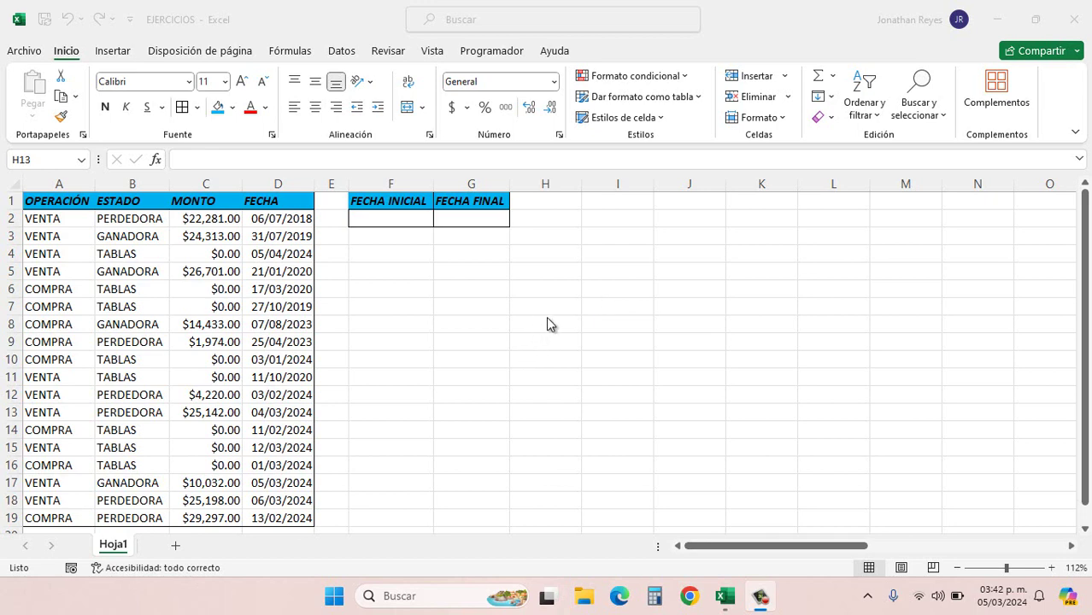
# - Browse the Formato condicional menu twice, closing it without adding a rule
pyautogui.click(340, 308)
pyautogui.click(684, 77)
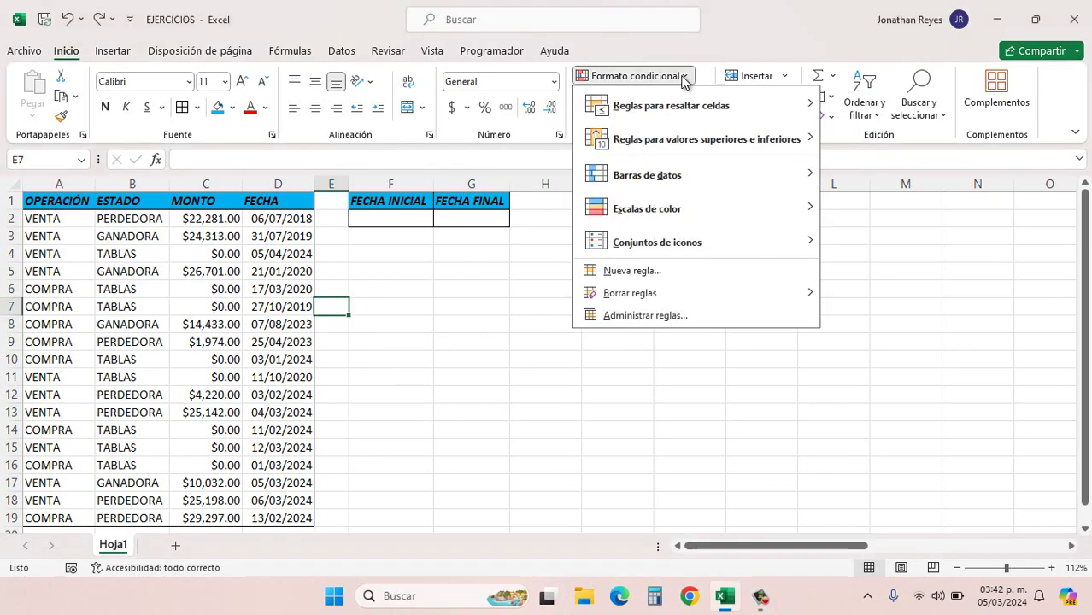
pyautogui.moveTo(641, 110)
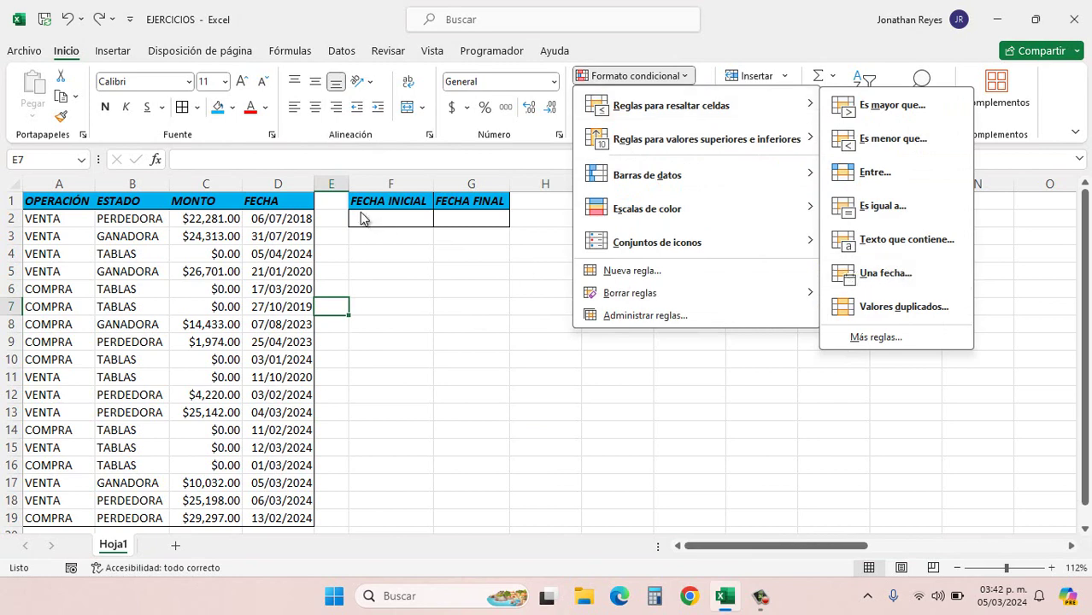
pyautogui.click(280, 181)
pyautogui.click(280, 179)
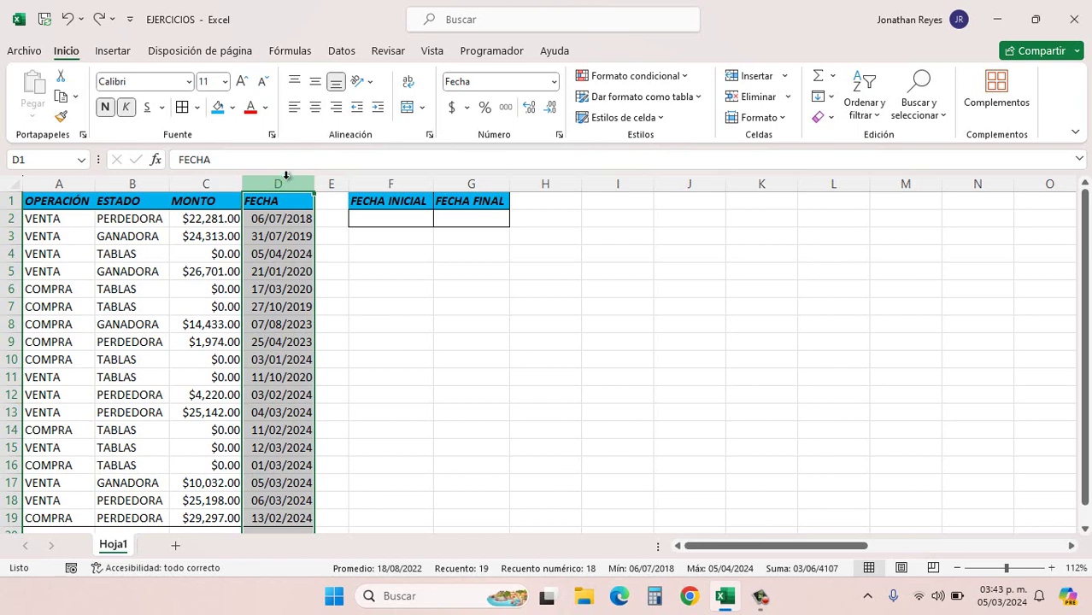
pyautogui.click(632, 75)
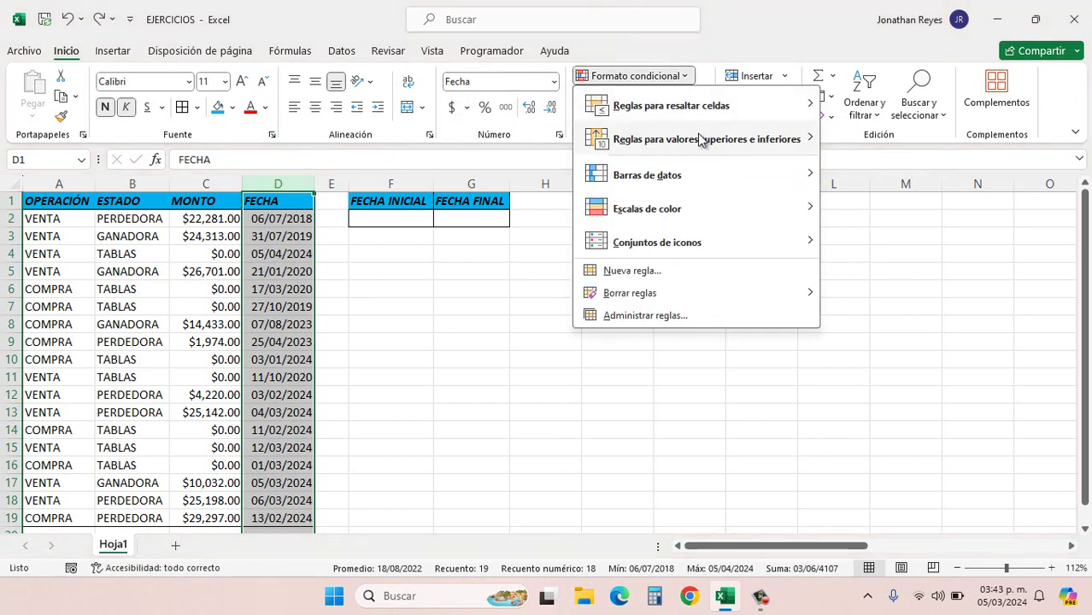
pyautogui.moveTo(700, 140)
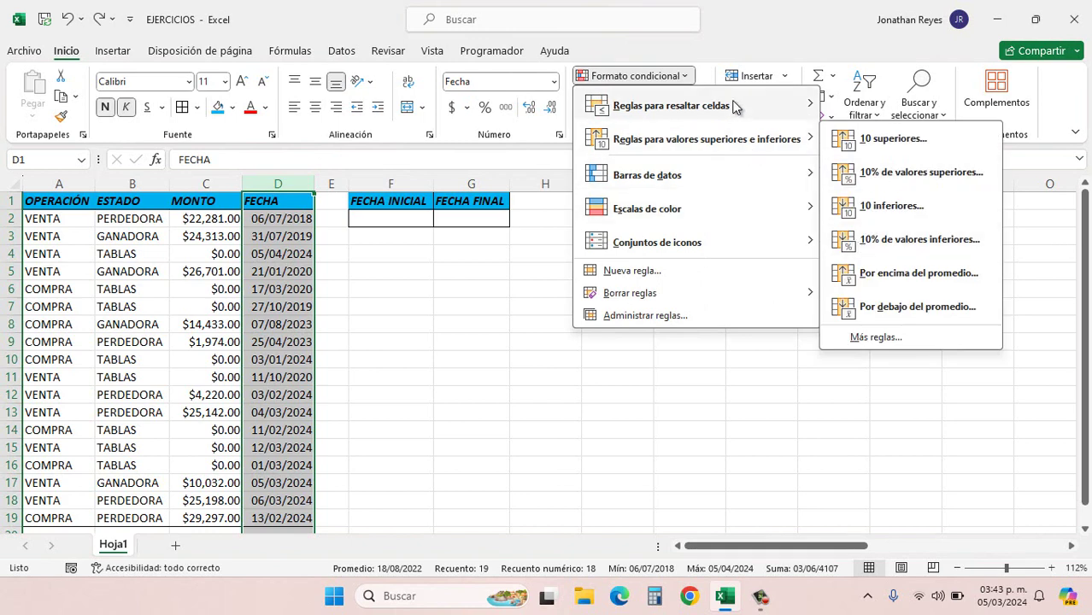
pyautogui.moveTo(736, 105)
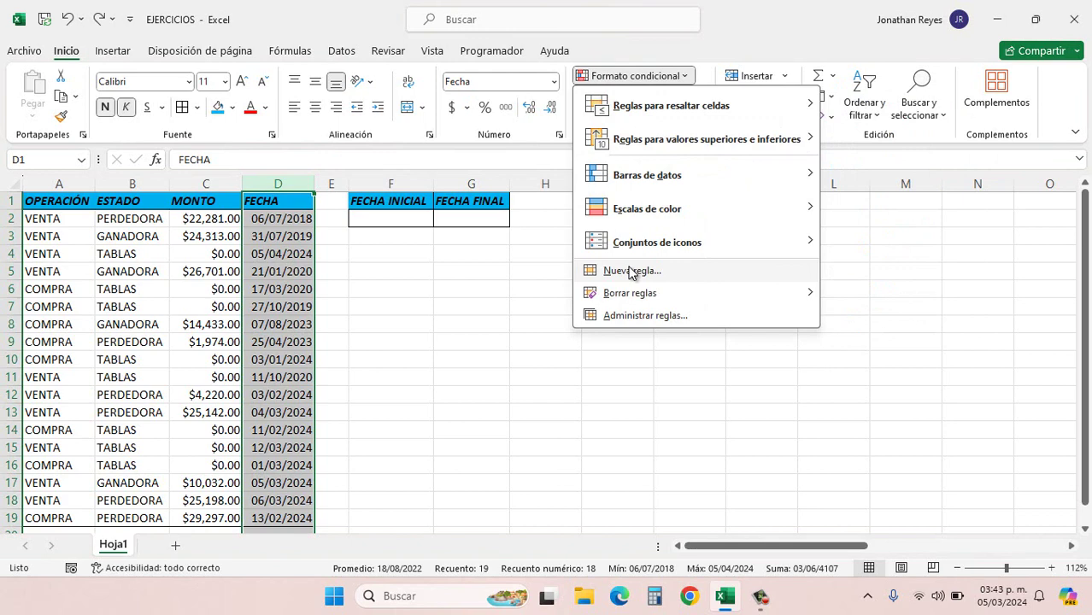
pyautogui.click(360, 292)
pyautogui.click(156, 307)
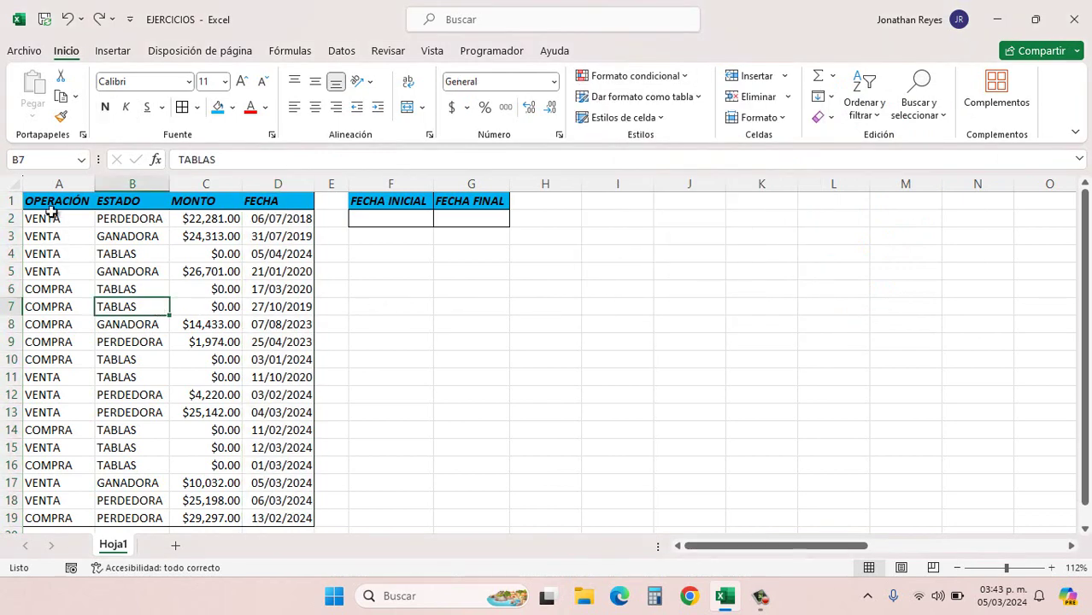
# - Click through the OPERACIÓN, ESTADO and MONTO headers and several cells in column A
pyautogui.click(48, 203)
pyautogui.click(111, 200)
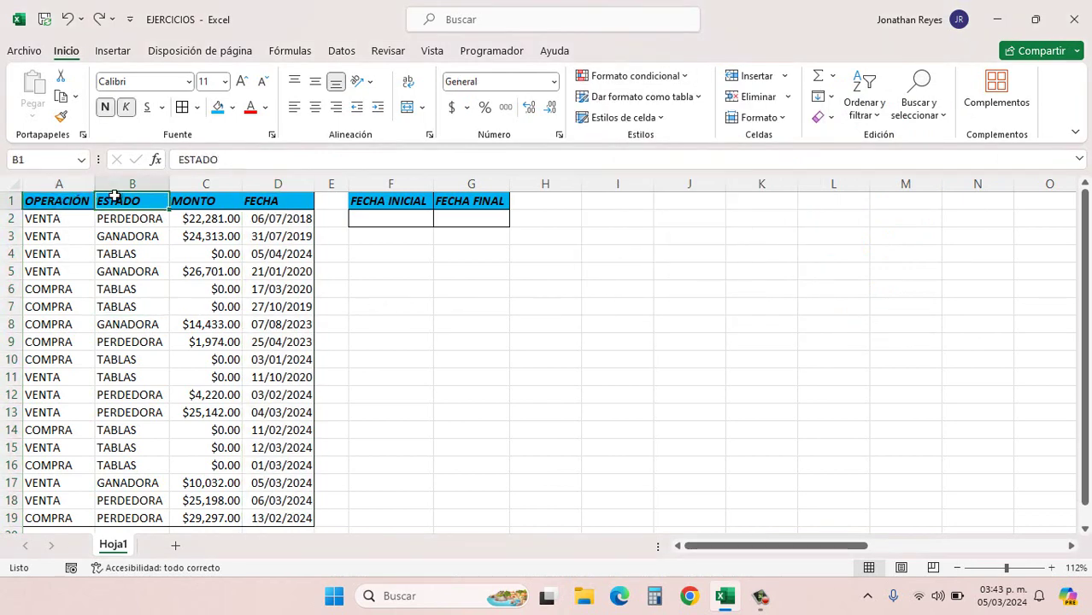
pyautogui.click(207, 199)
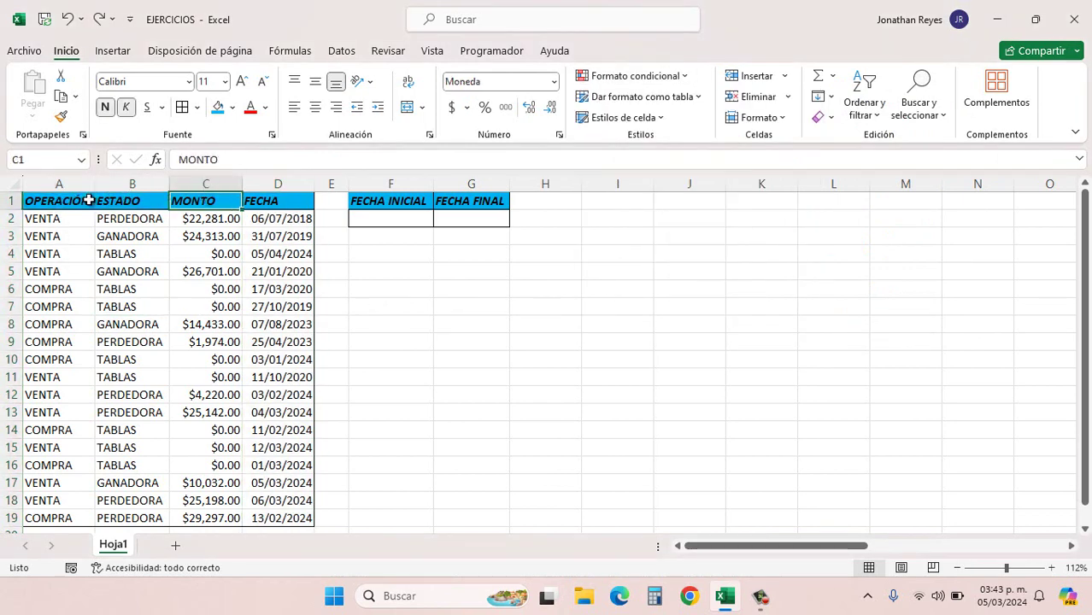
pyautogui.click(50, 183)
pyautogui.click(52, 251)
pyautogui.click(53, 237)
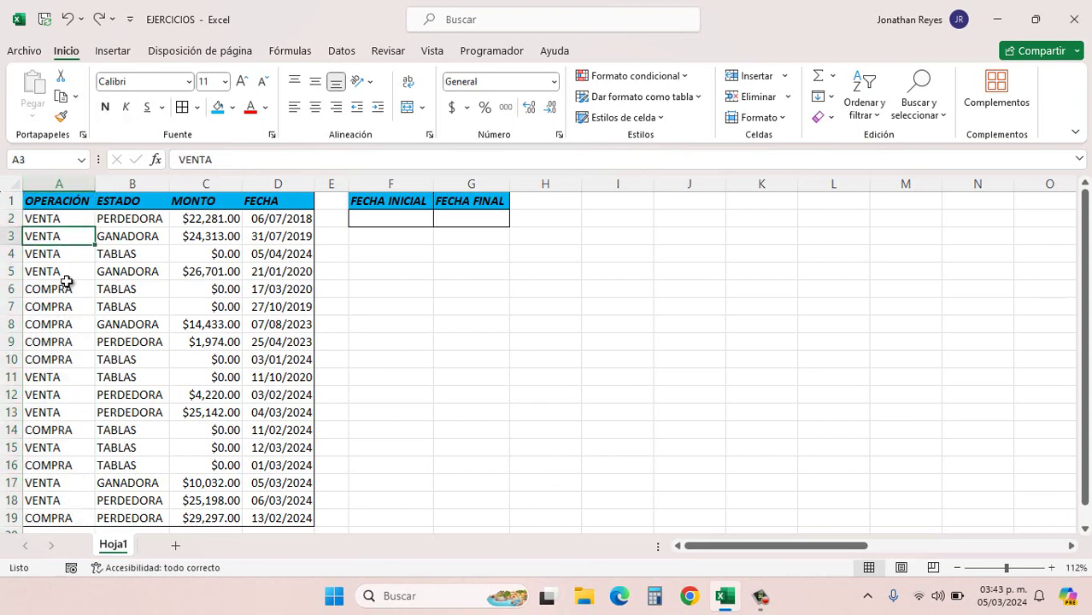
pyautogui.click(66, 284)
pyautogui.click(63, 254)
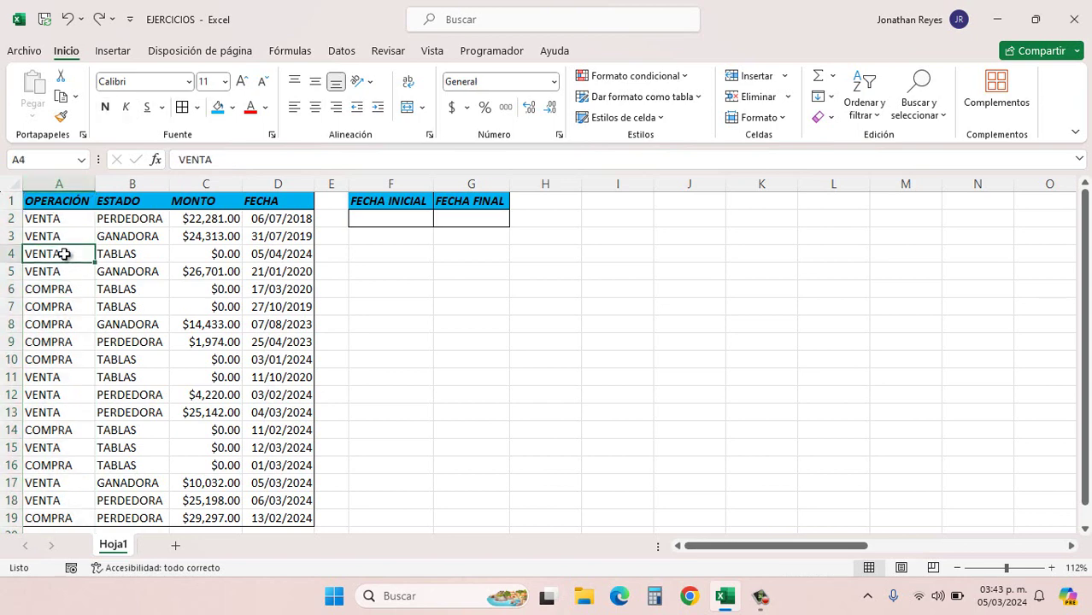
# - Check the ESTADO and MONTO columns, then select the whole FECHA column D
pyautogui.click(130, 184)
pyautogui.click(129, 220)
pyautogui.click(135, 256)
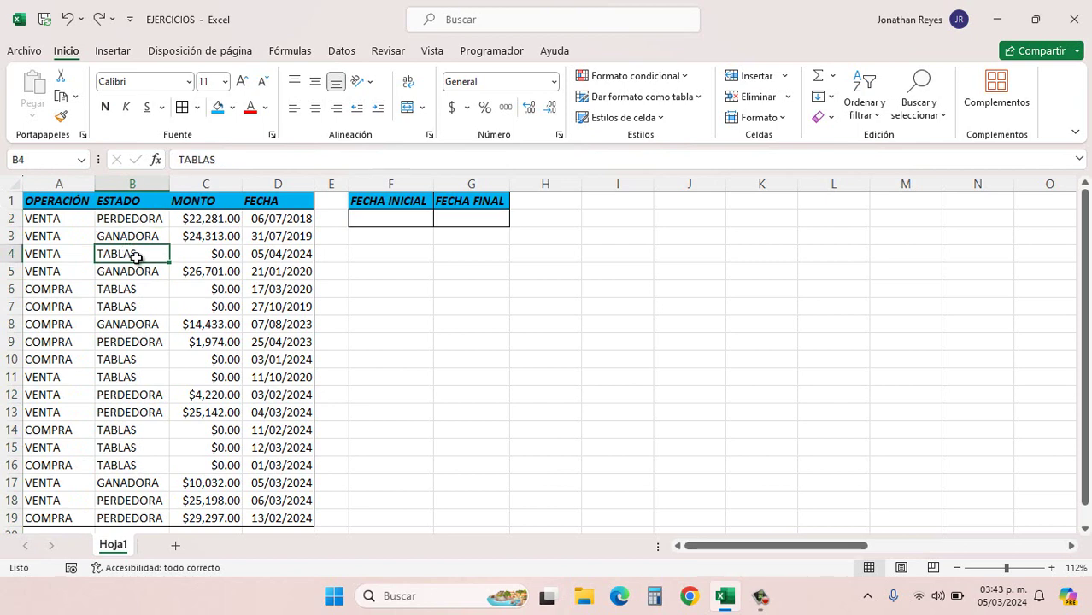
pyautogui.click(210, 183)
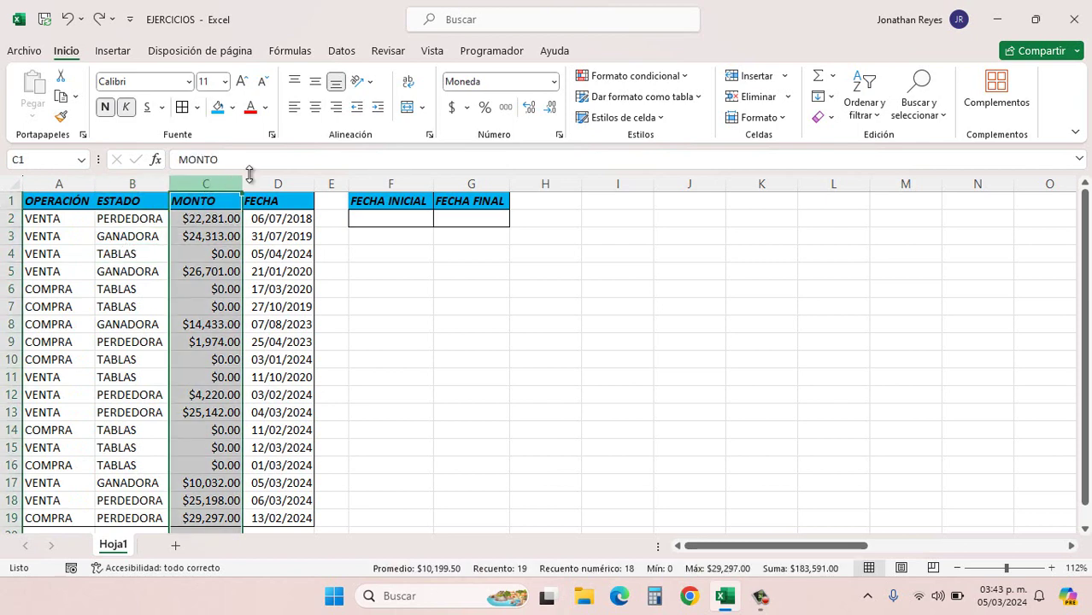
pyautogui.click(265, 175)
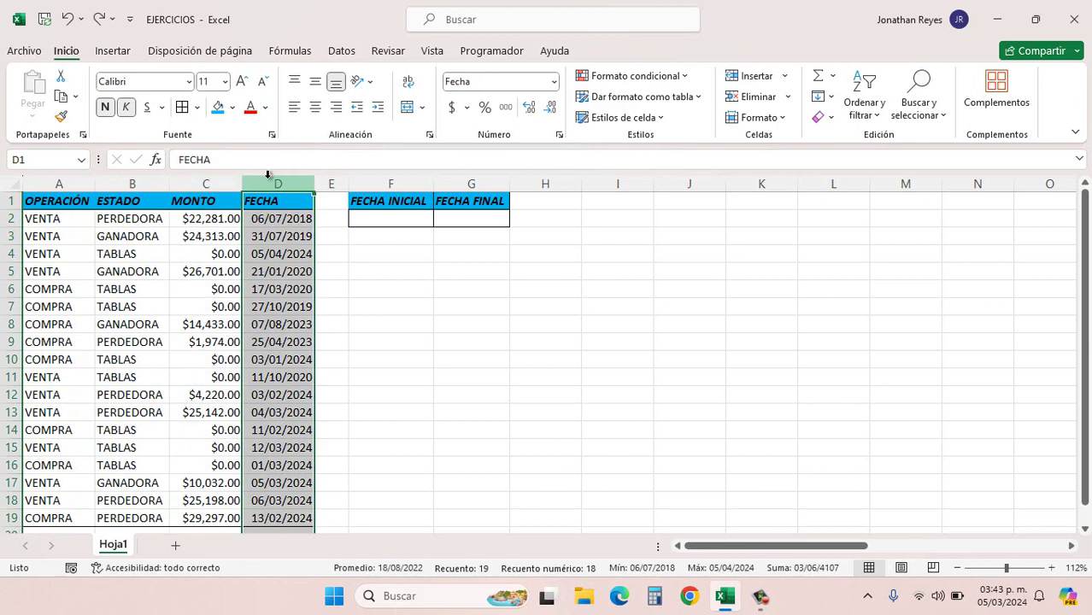
pyautogui.click(285, 220)
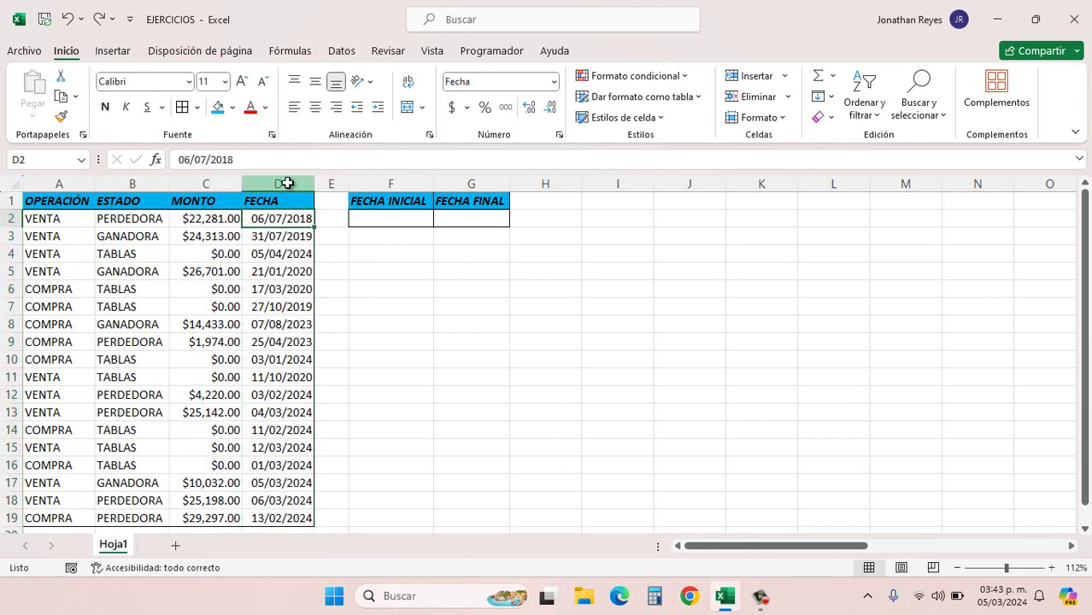
pyautogui.click(288, 181)
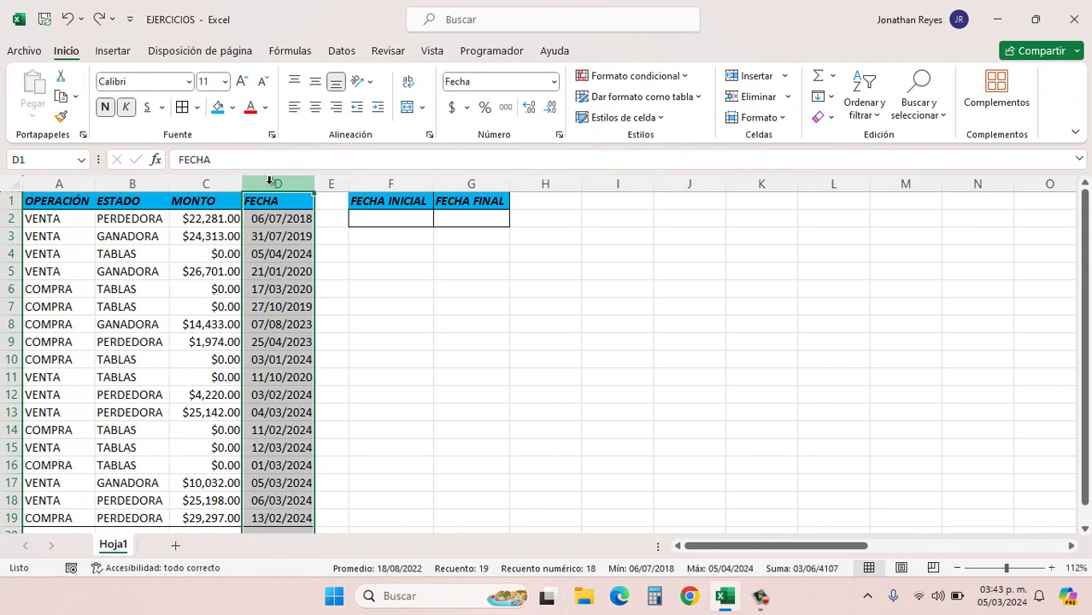
# - Add a Una fecha highlight rule to column D using the Ayer period
pyautogui.click(647, 75)
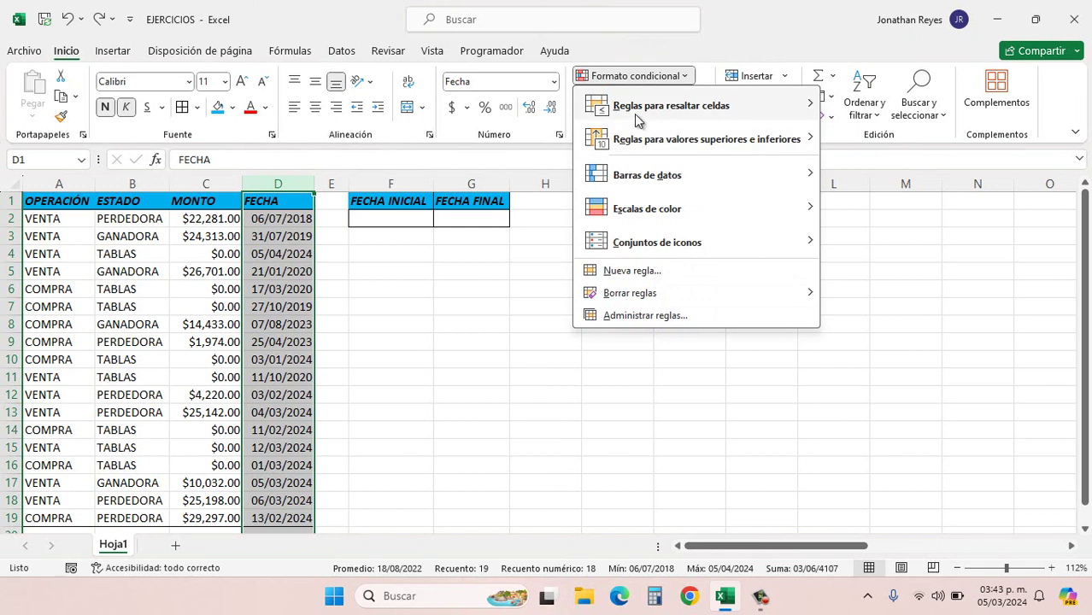
pyautogui.moveTo(649, 111)
pyautogui.click(862, 275)
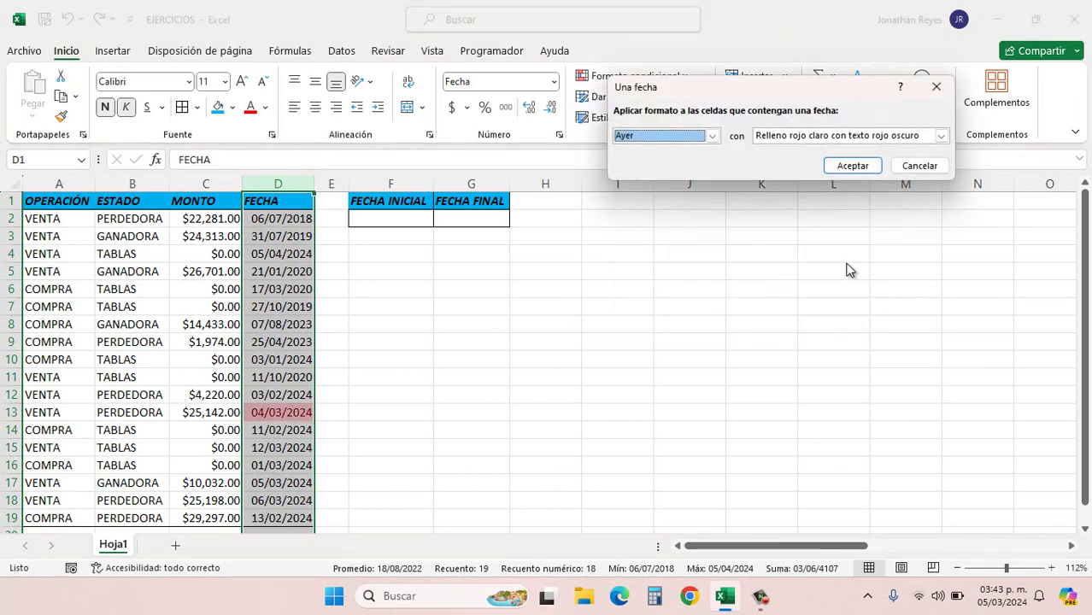
pyautogui.click(696, 138)
pyautogui.click(668, 147)
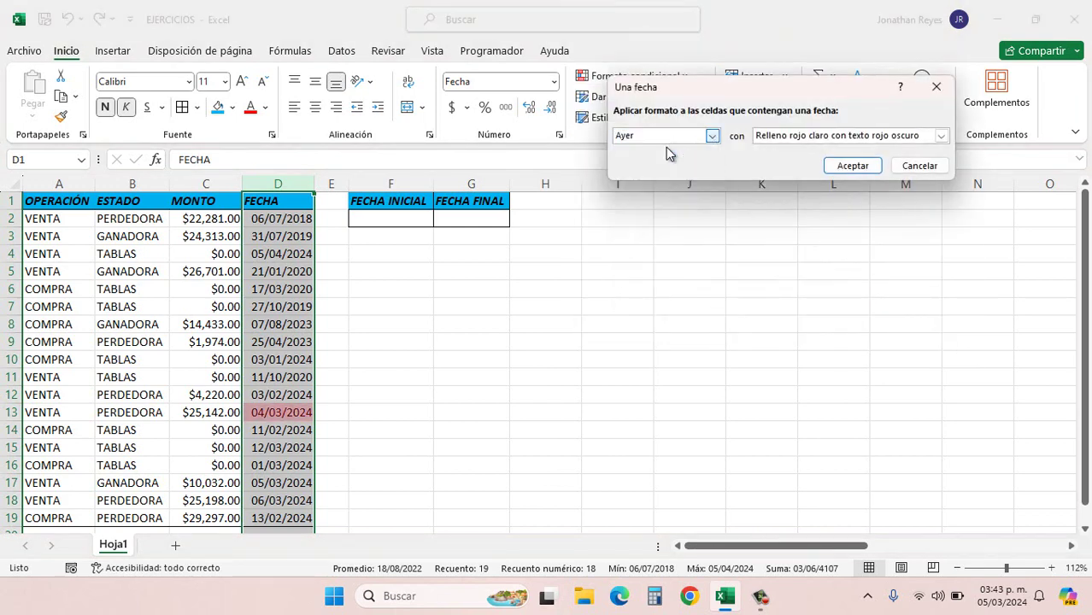
pyautogui.click(853, 168)
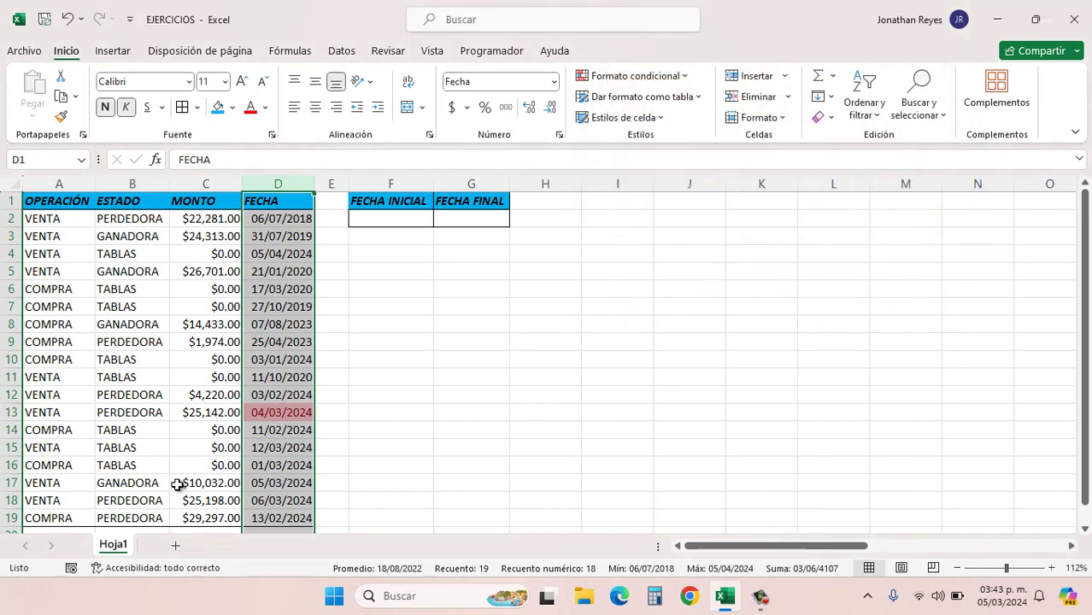
# - Compare the red date 04/03/2024 in row 13 with today's system date
pyautogui.moveTo(261, 413); pyautogui.dragTo(117, 412)
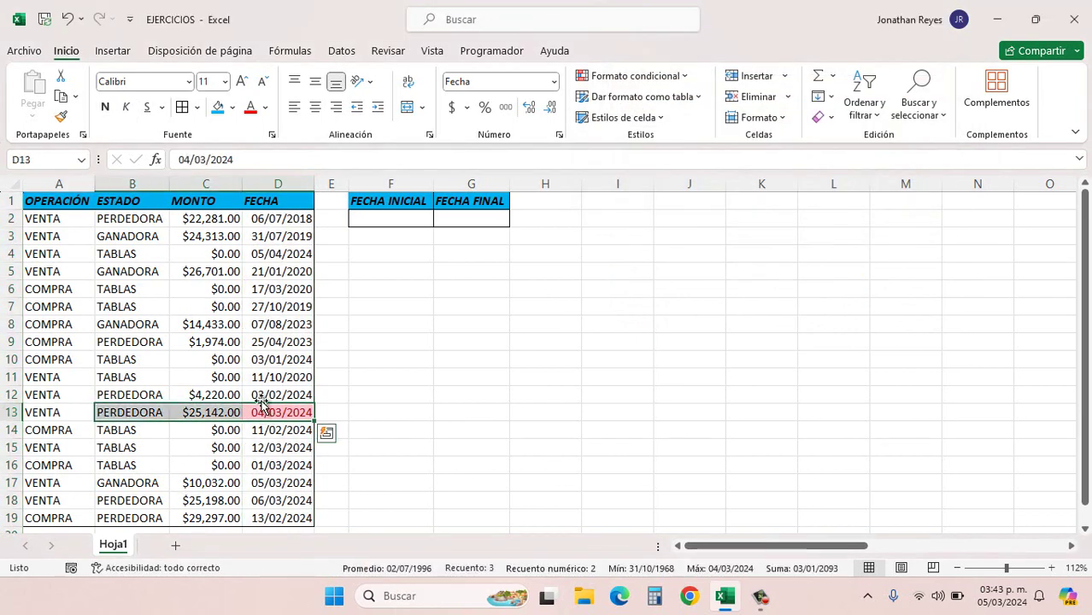
pyautogui.click(262, 407)
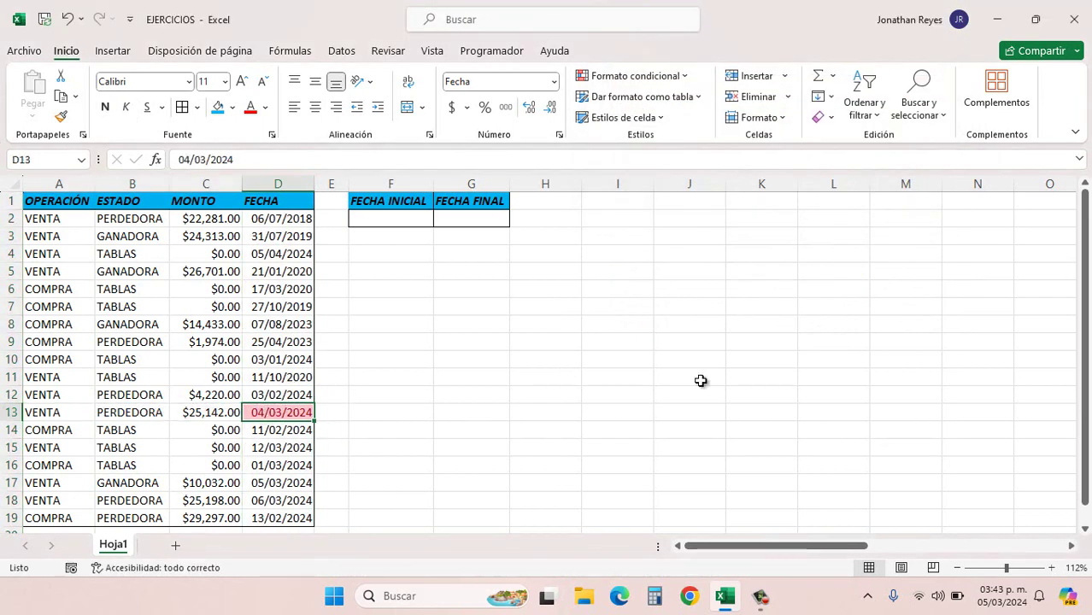
pyautogui.click(1016, 602)
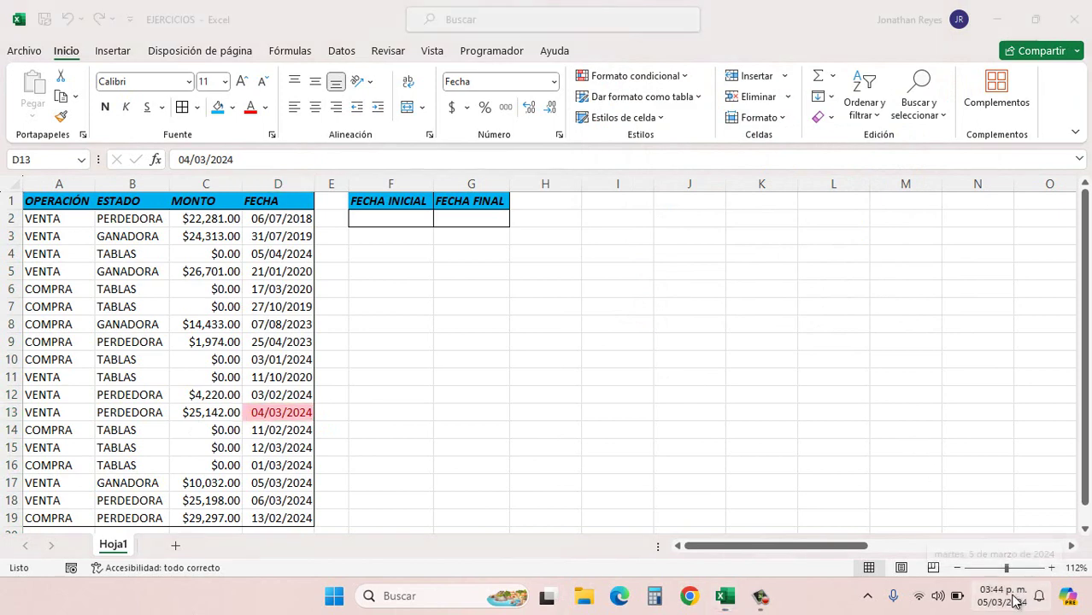
pyautogui.click(689, 382)
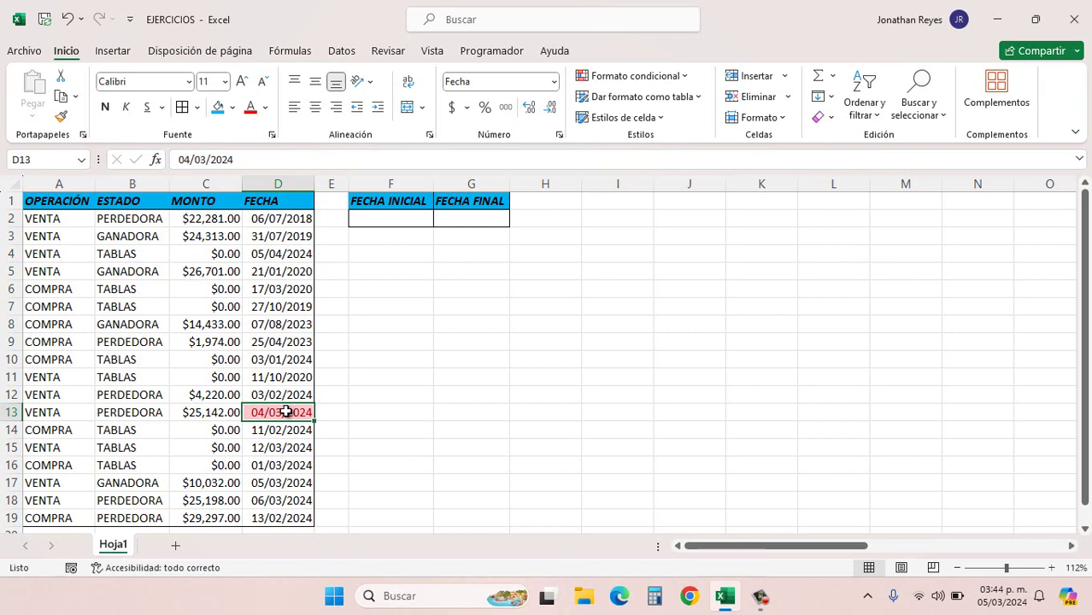
pyautogui.click(272, 347)
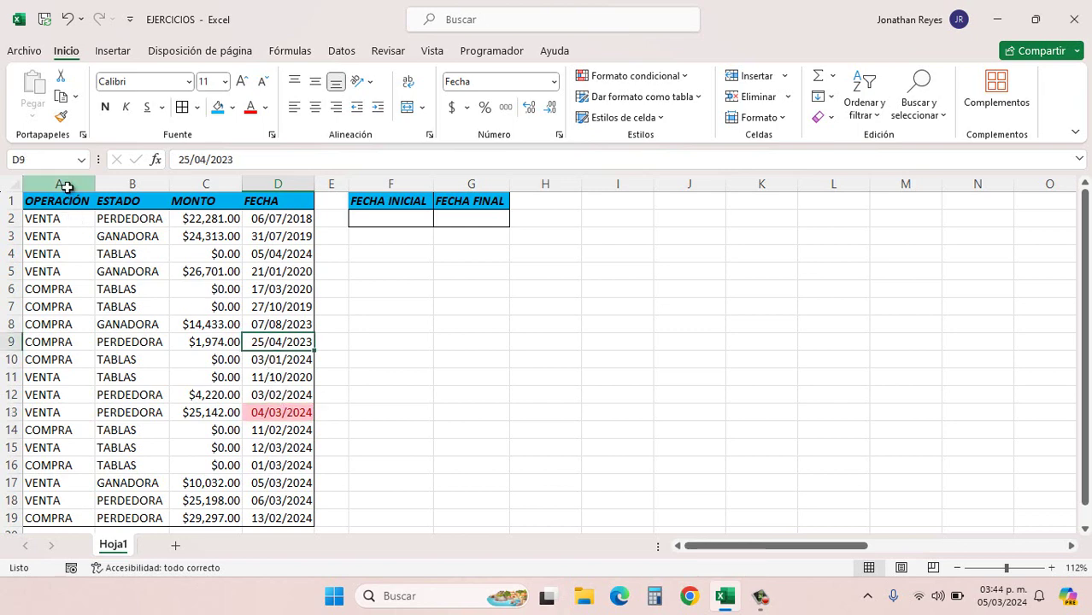
# - Select columns A–D and create a formula rule =$D1=HOY()-1
pyautogui.moveTo(66, 187); pyautogui.dragTo(287, 187)
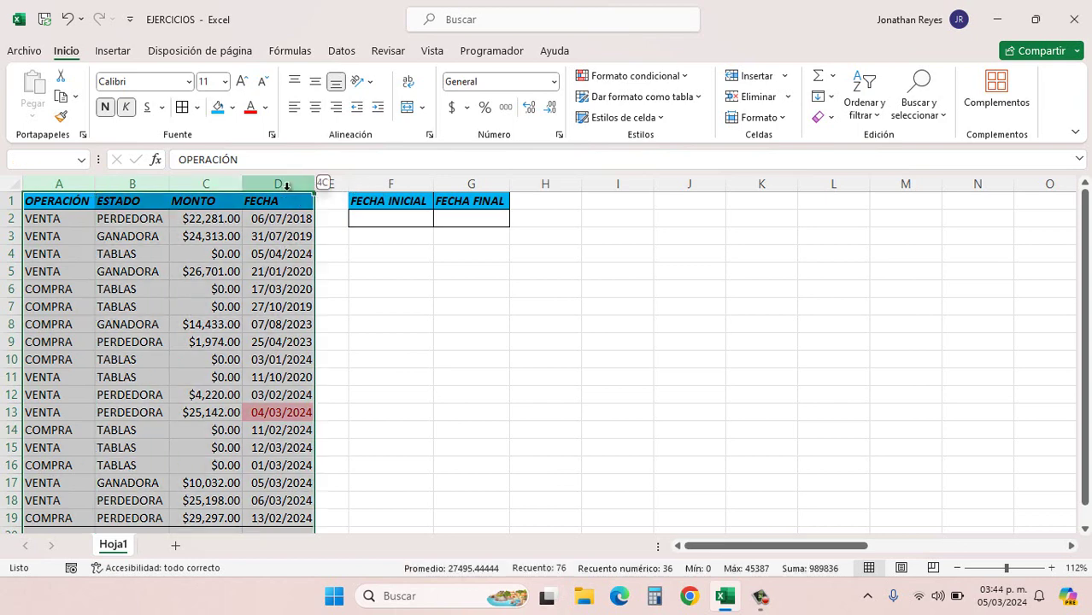
pyautogui.click(650, 76)
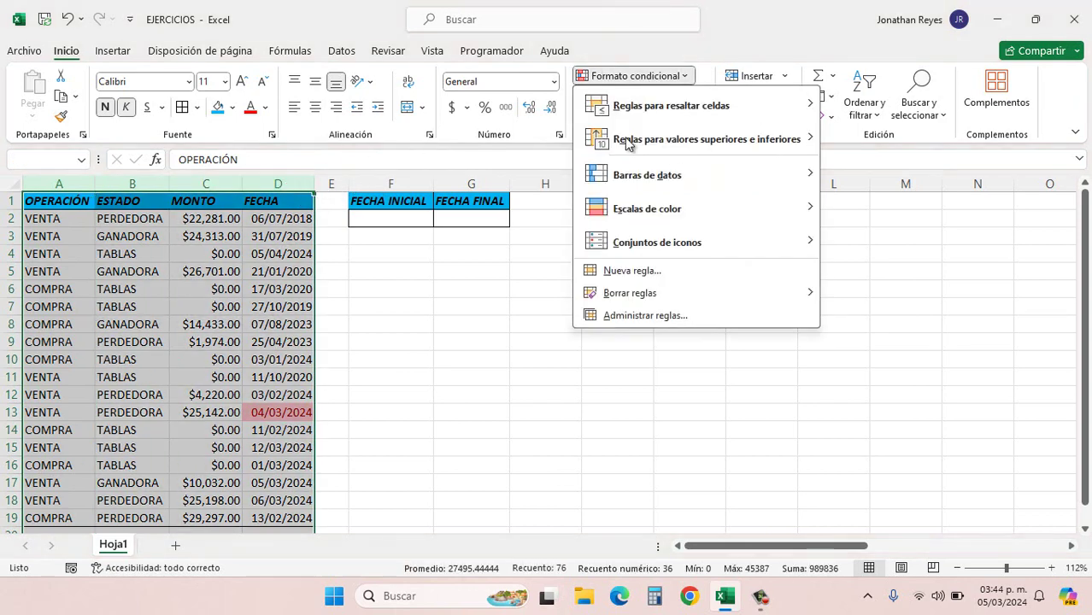
pyautogui.click(622, 269)
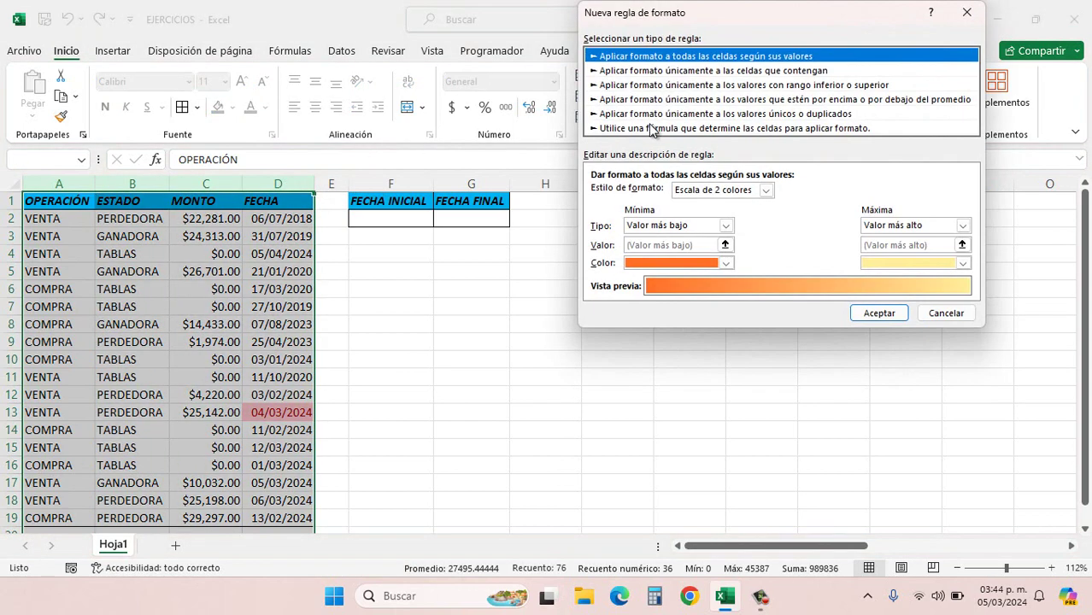
pyautogui.click(649, 128)
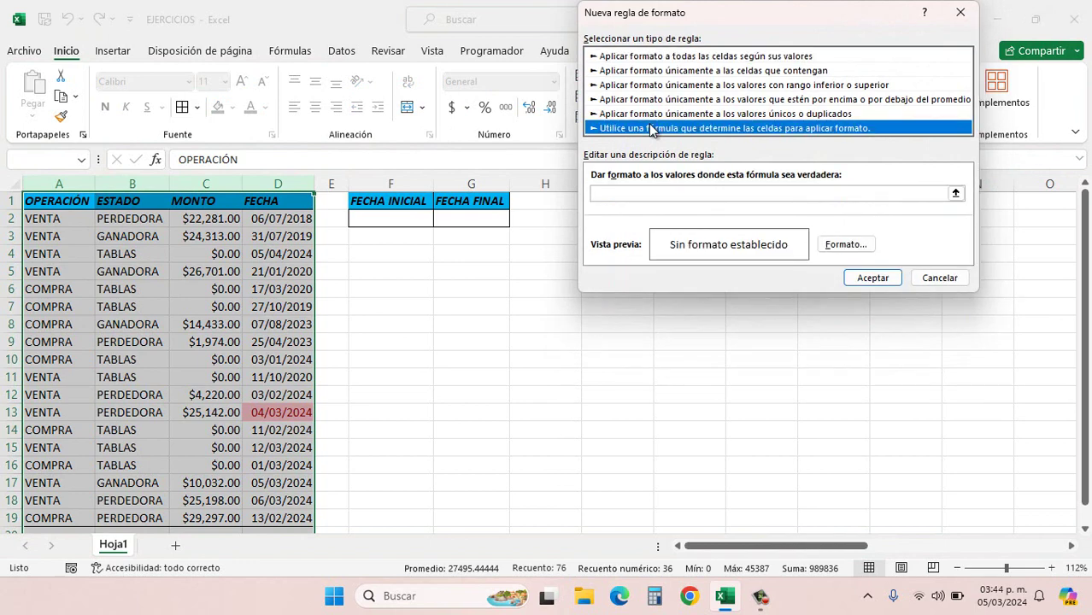
pyautogui.click(647, 194)
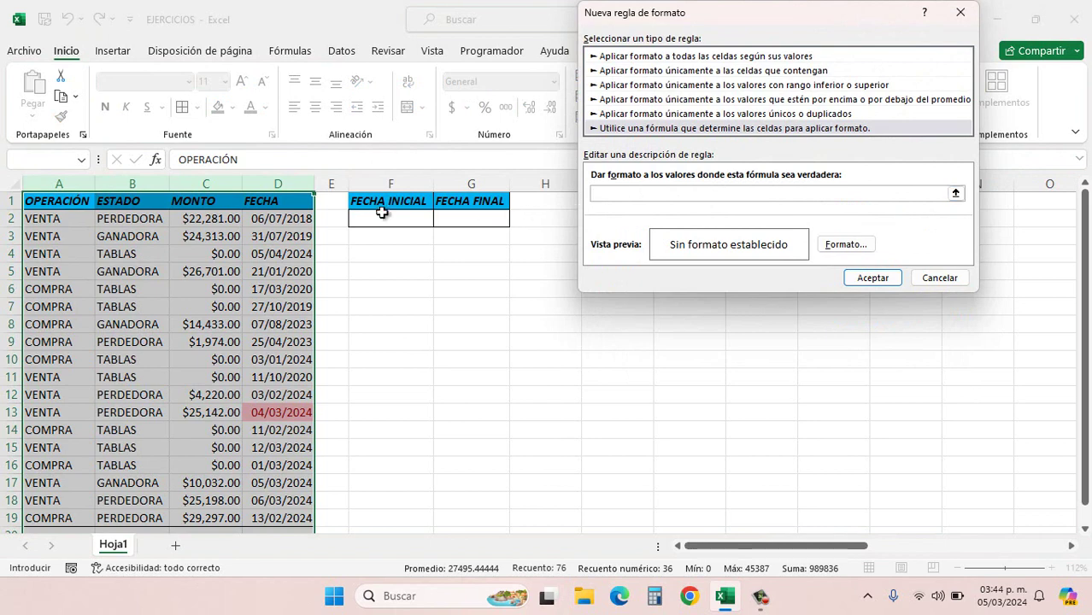
pyautogui.click(299, 201)
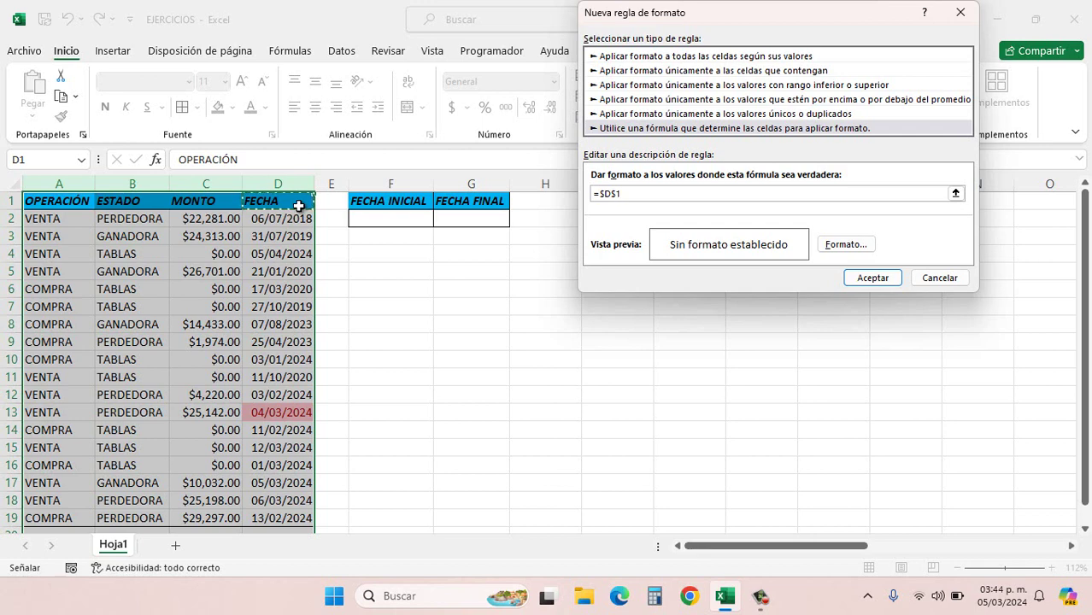
pyautogui.press('F4')
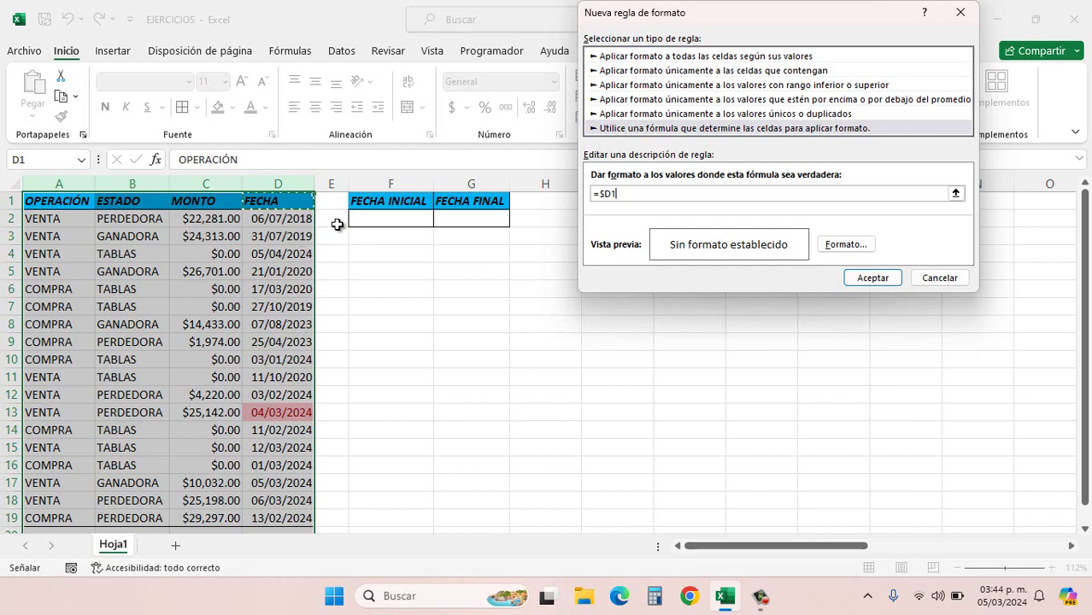
pyautogui.write('=hoy()-1')
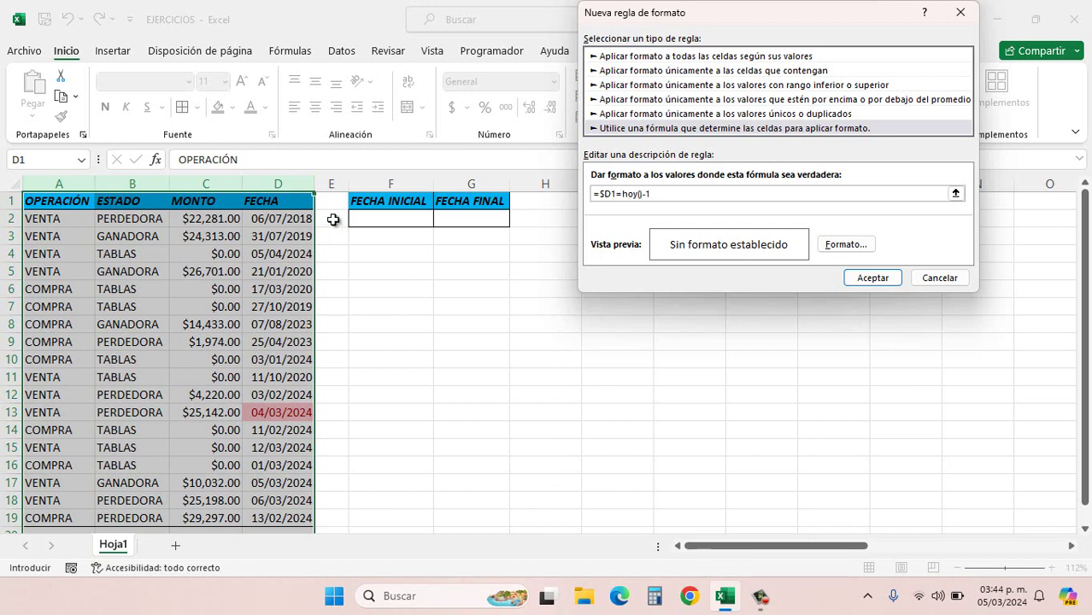
# - Format the rule with a yellow fill and bold italic text, then confirm it
pyautogui.click(846, 244)
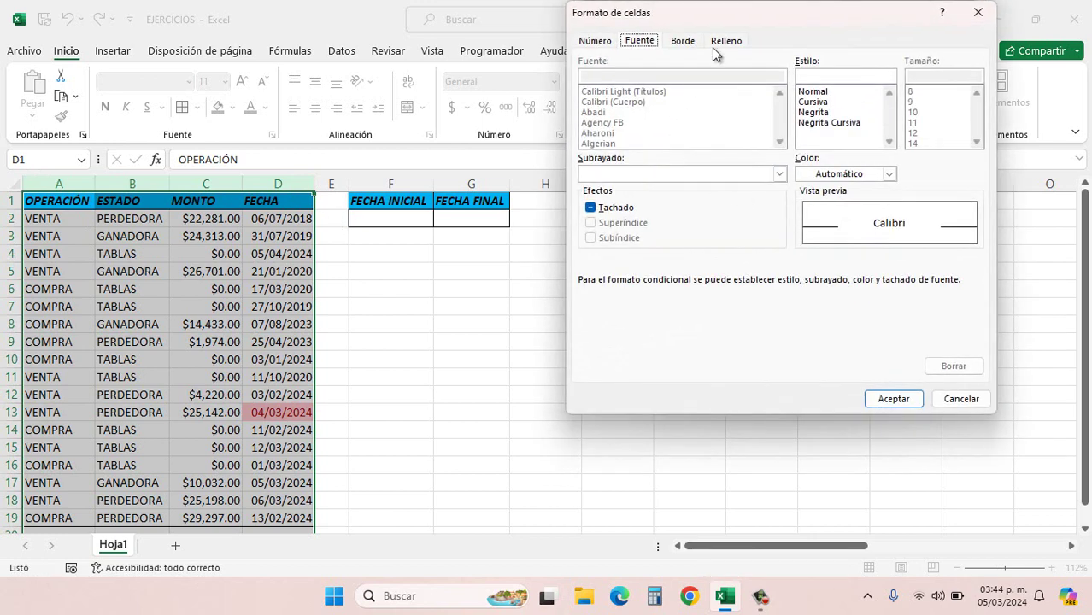
pyautogui.click(726, 41)
pyautogui.click(635, 193)
pyautogui.click(639, 41)
pyautogui.click(817, 123)
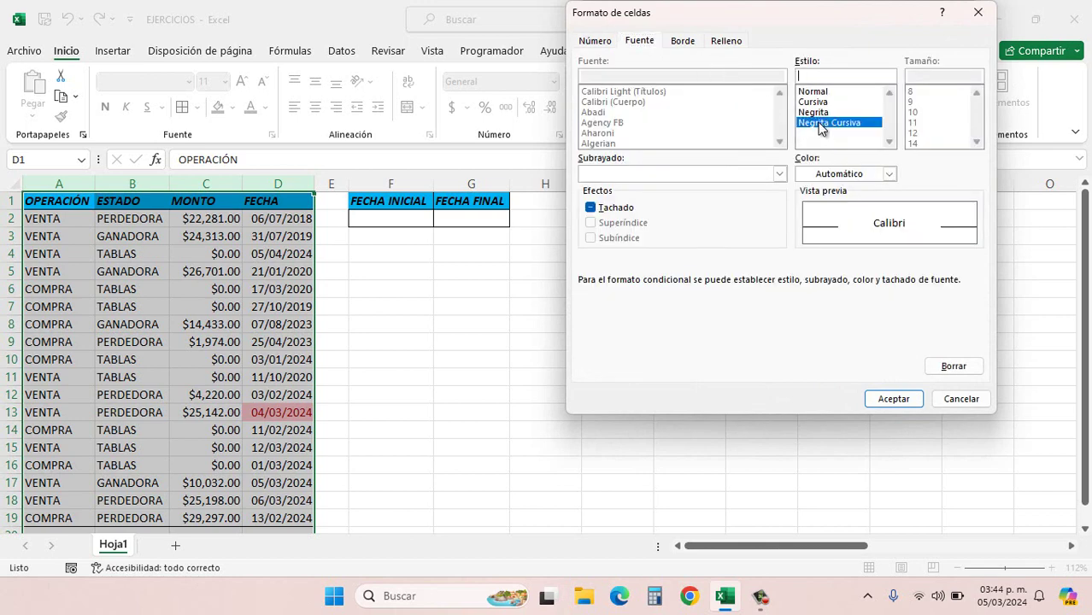
pyautogui.click(893, 400)
pyautogui.click(885, 282)
pyautogui.click(585, 378)
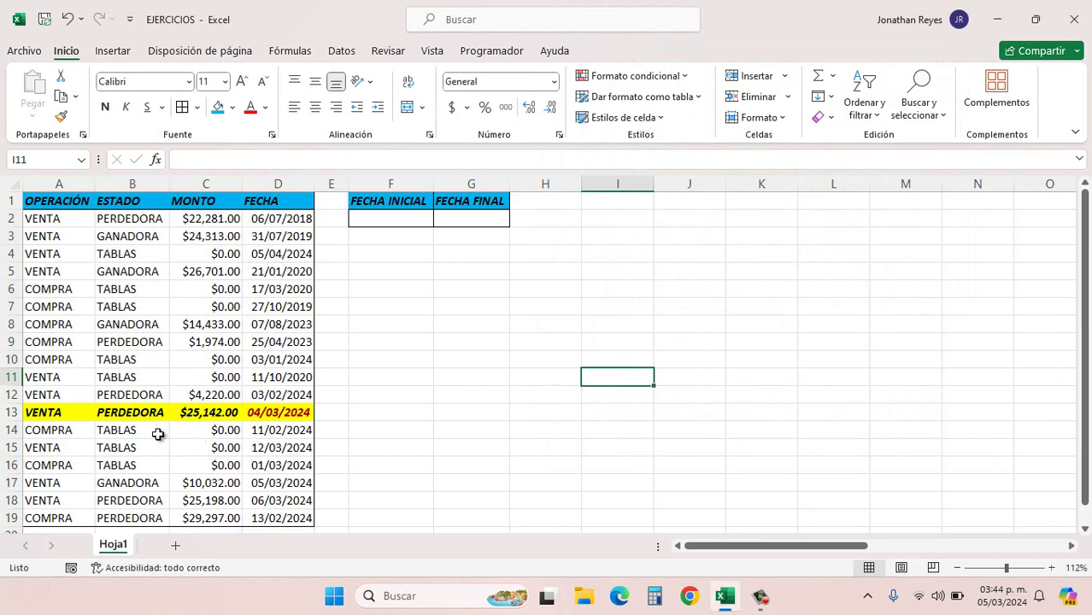
# - Select the FECHA column and open its Ayer rule from Administrar reglas for editing
pyautogui.moveTo(51, 417); pyautogui.dragTo(291, 413)
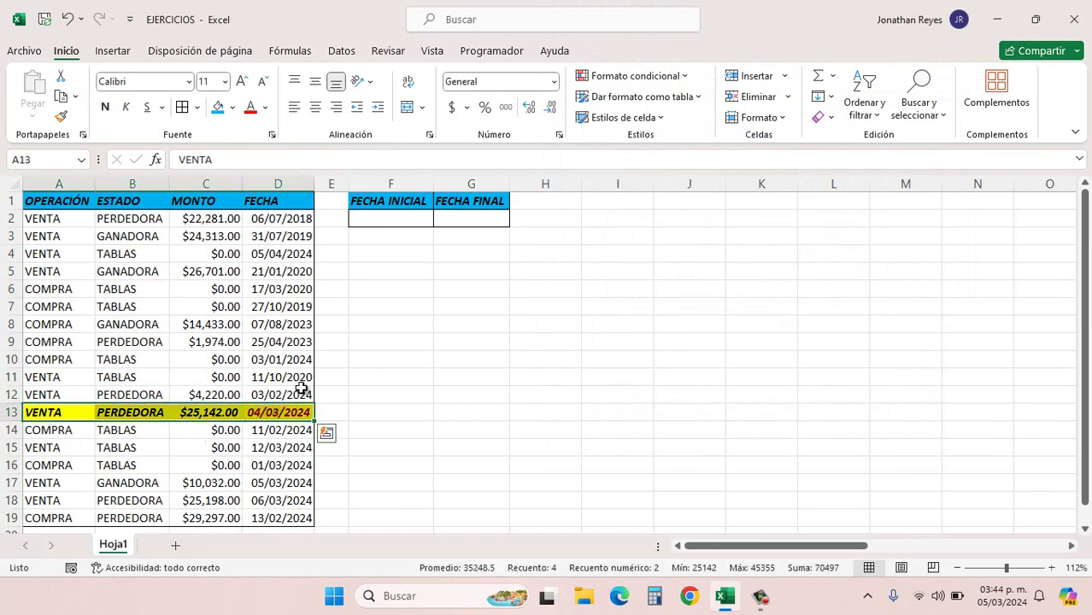
pyautogui.click(333, 361)
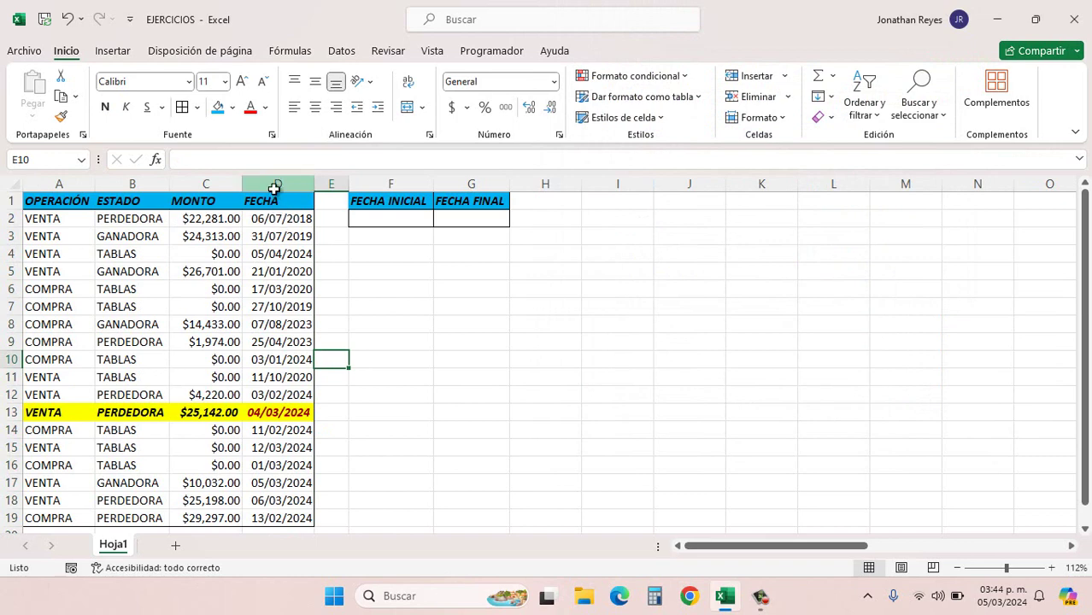
pyautogui.click(276, 184)
pyautogui.click(616, 77)
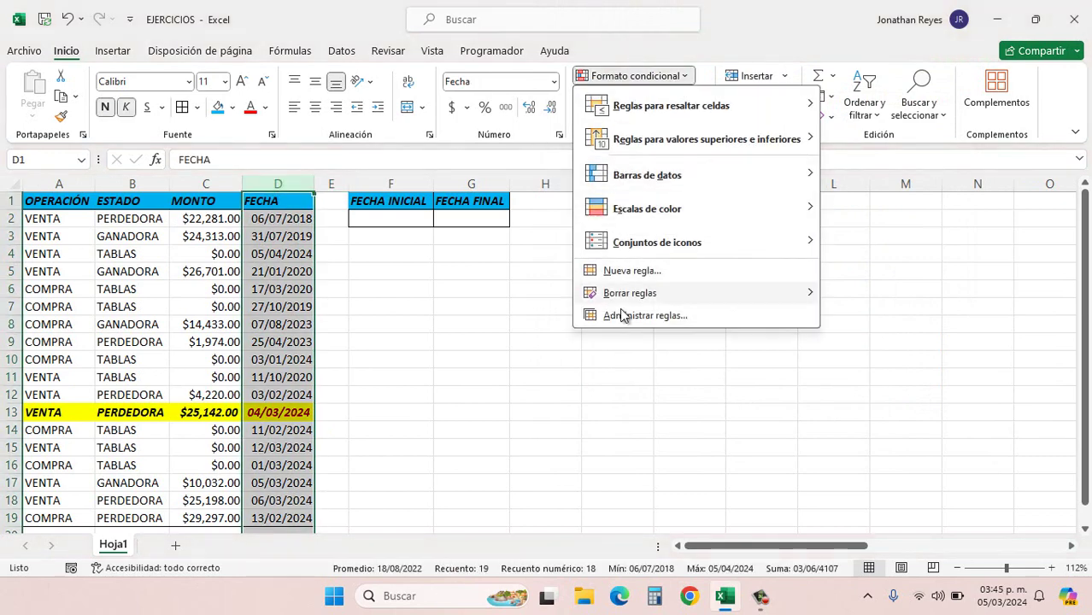
pyautogui.click(623, 308)
pyautogui.click(570, 155)
pyautogui.doubleClick(570, 156)
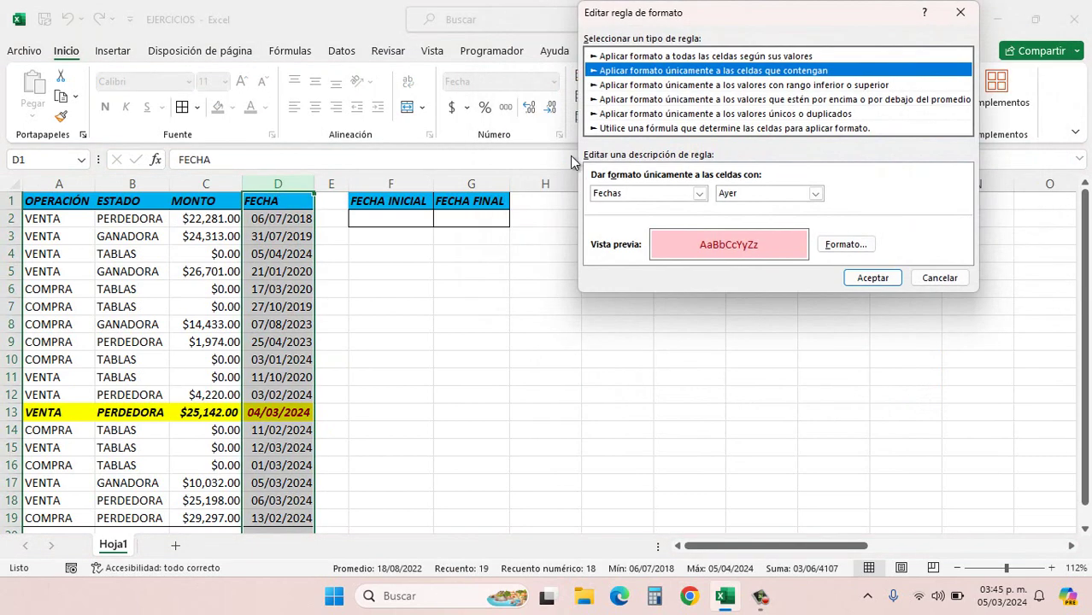
# - Switch the date period to Hoy, apply it, and check row 17
pyautogui.click(816, 194)
pyautogui.click(748, 225)
pyautogui.click(872, 278)
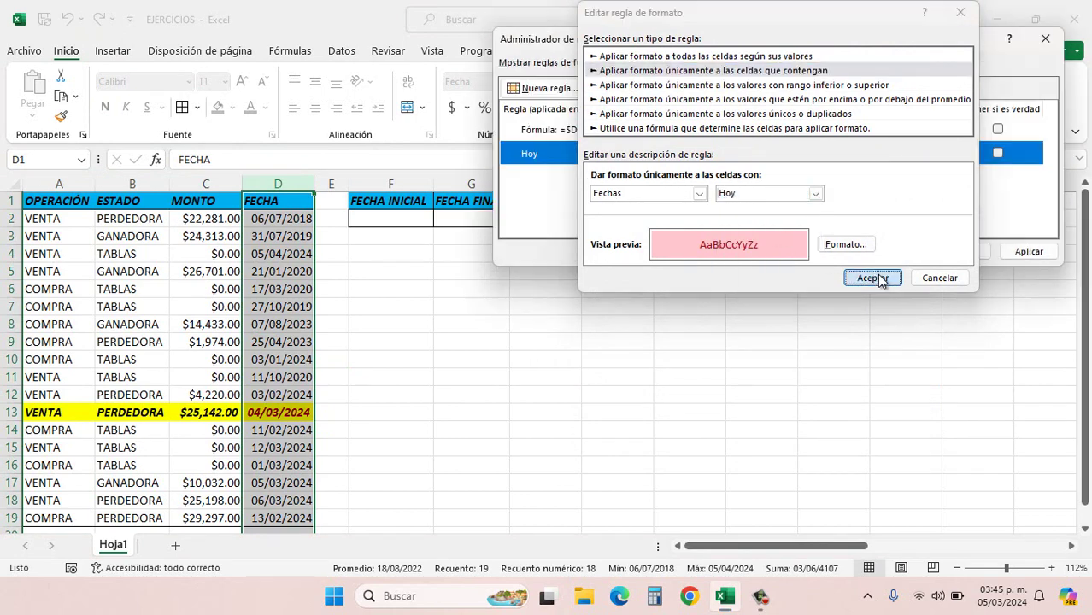
pyautogui.click(870, 250)
pyautogui.click(599, 327)
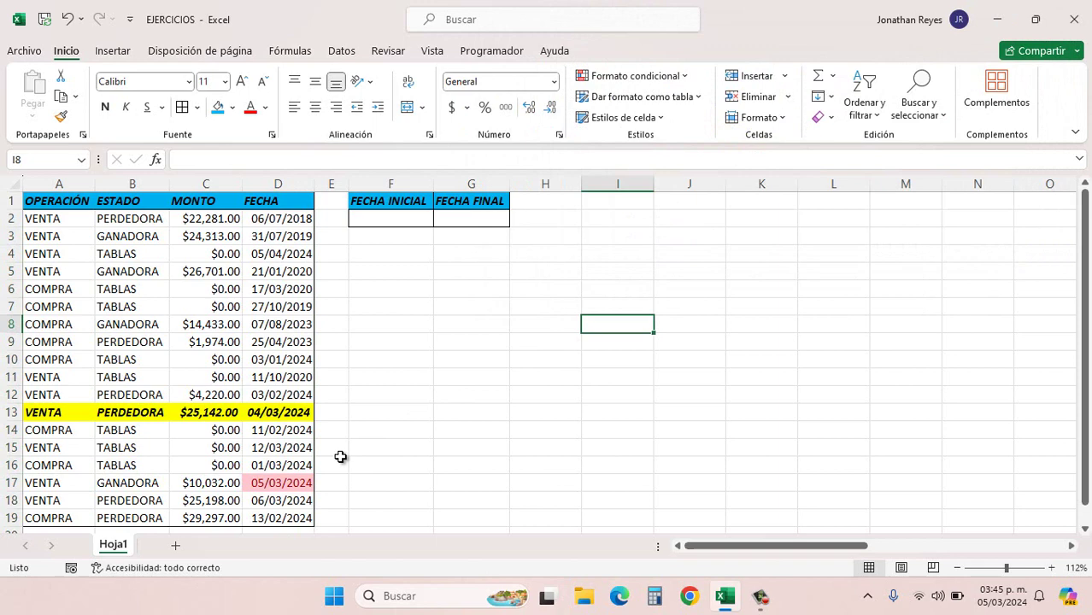
pyautogui.moveTo(280, 483); pyautogui.dragTo(37, 483)
# - Check the 05/03/2024 date in D17 and the highlighted row 13
pyautogui.click(284, 482)
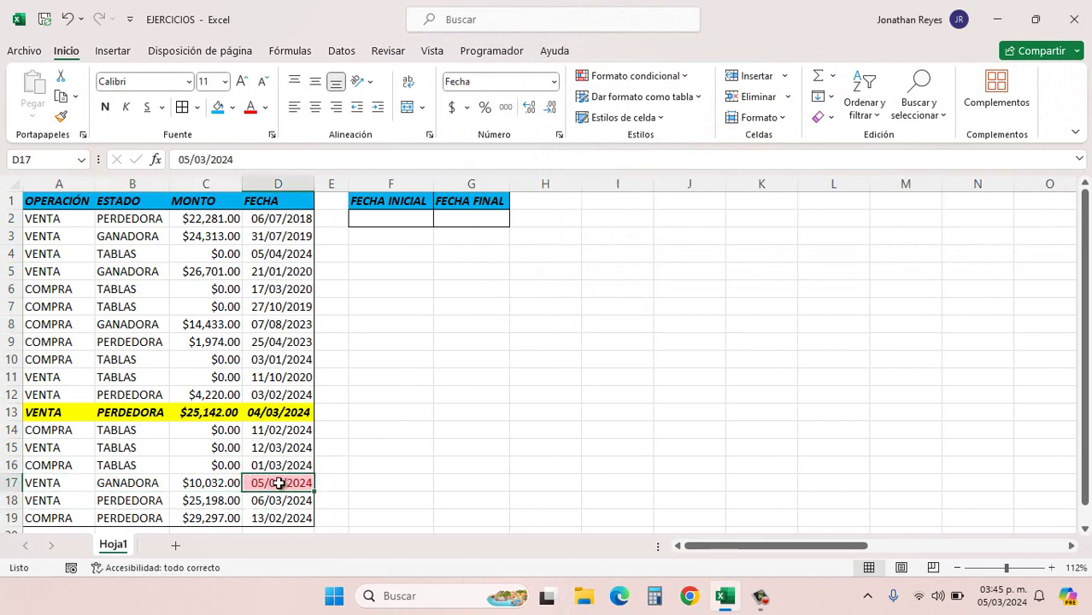
pyautogui.moveTo(43, 413); pyautogui.dragTo(268, 412)
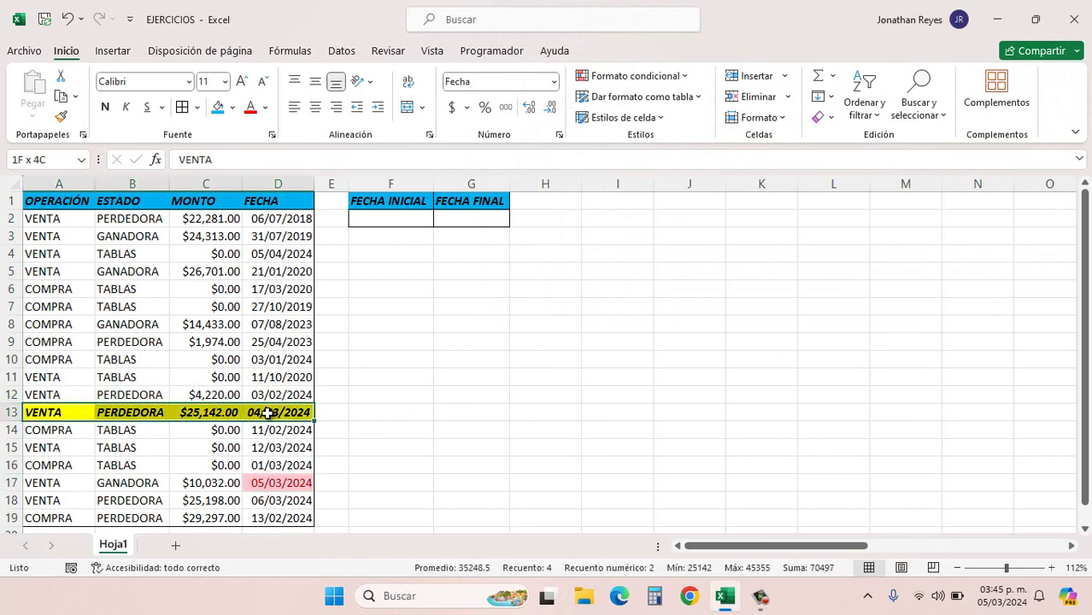
pyautogui.click(232, 270)
# - Select columns A–D and open the =$D1=HOY()-1 rule in Administrar reglas
pyautogui.click(59, 184)
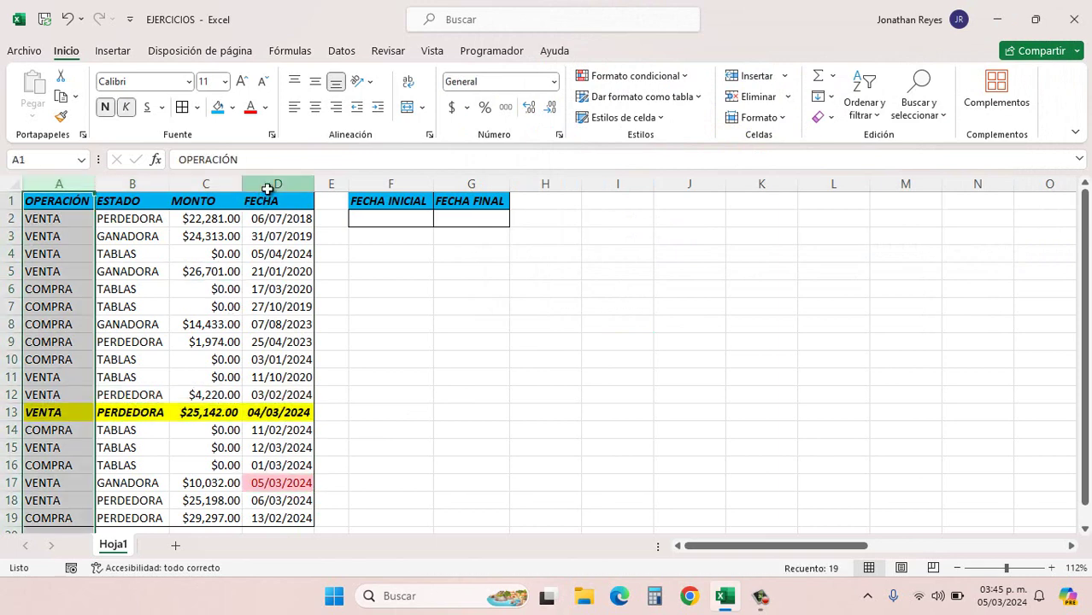
pyautogui.keyDown('shift'); pyautogui.click(268, 188); pyautogui.keyUp('shift')
pyautogui.click(632, 76)
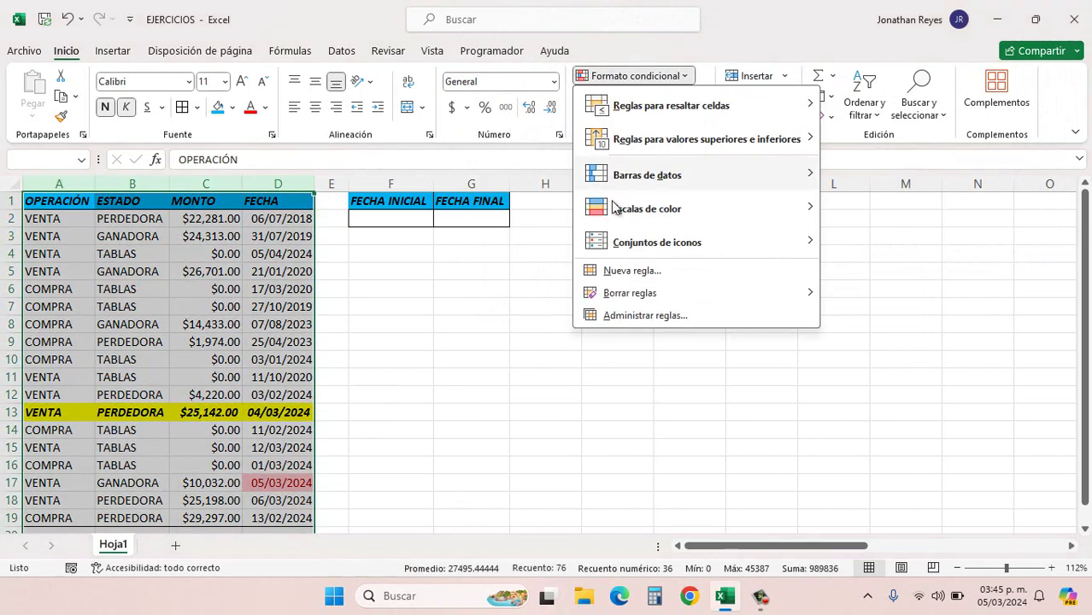
pyautogui.click(635, 312)
pyautogui.click(557, 132)
pyautogui.doubleClick(556, 130)
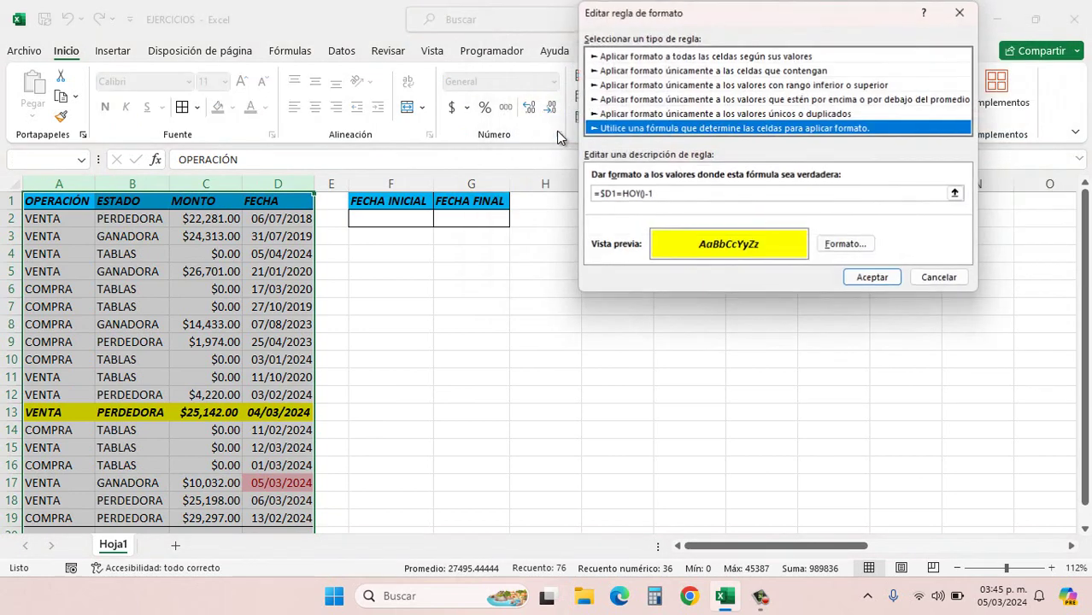
# - Remove the -1 so the rule formula reads =$D1=HOY(), and apply it
pyautogui.click(647, 195)
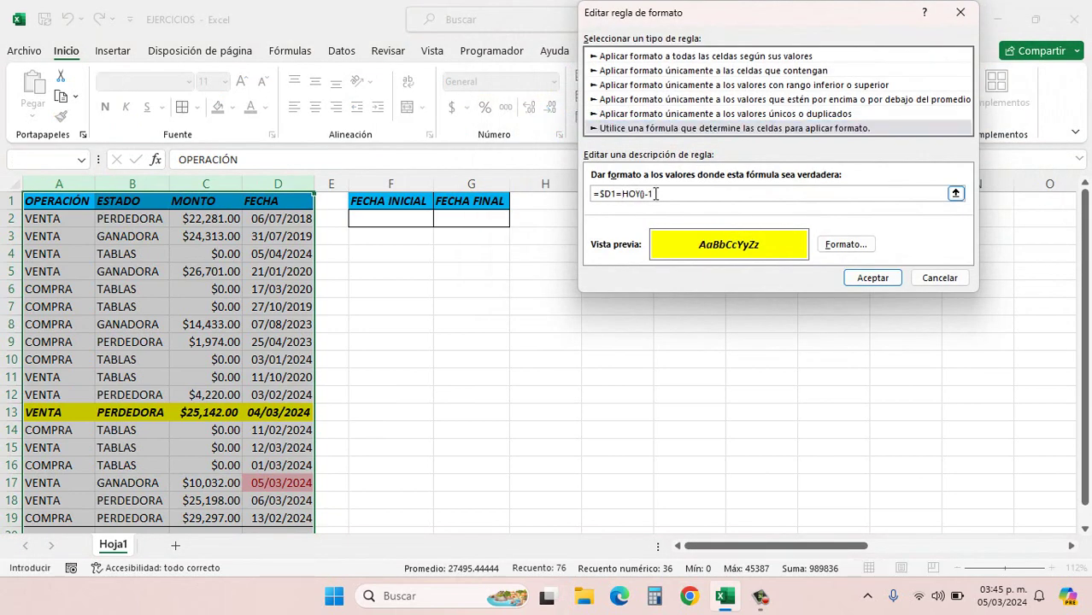
pyautogui.press('BackSpace')
pyautogui.press('BackSpace')
pyautogui.click(867, 277)
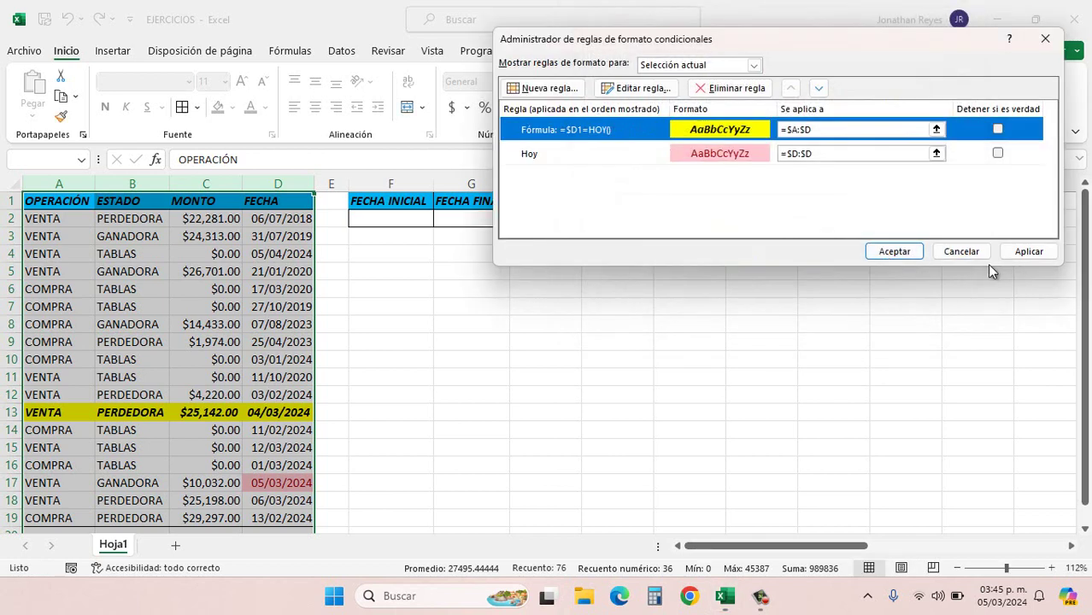
pyautogui.click(895, 251)
# - Check that row 17 is now highlighted, then select the FECHA column
pyautogui.click(267, 429)
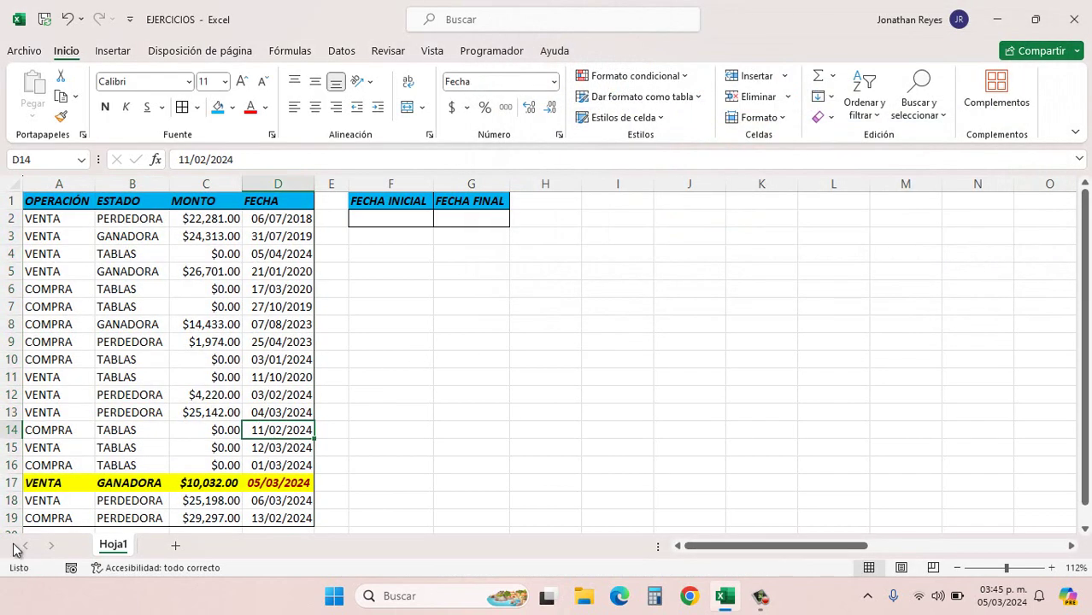
pyautogui.moveTo(50, 485); pyautogui.dragTo(273, 483)
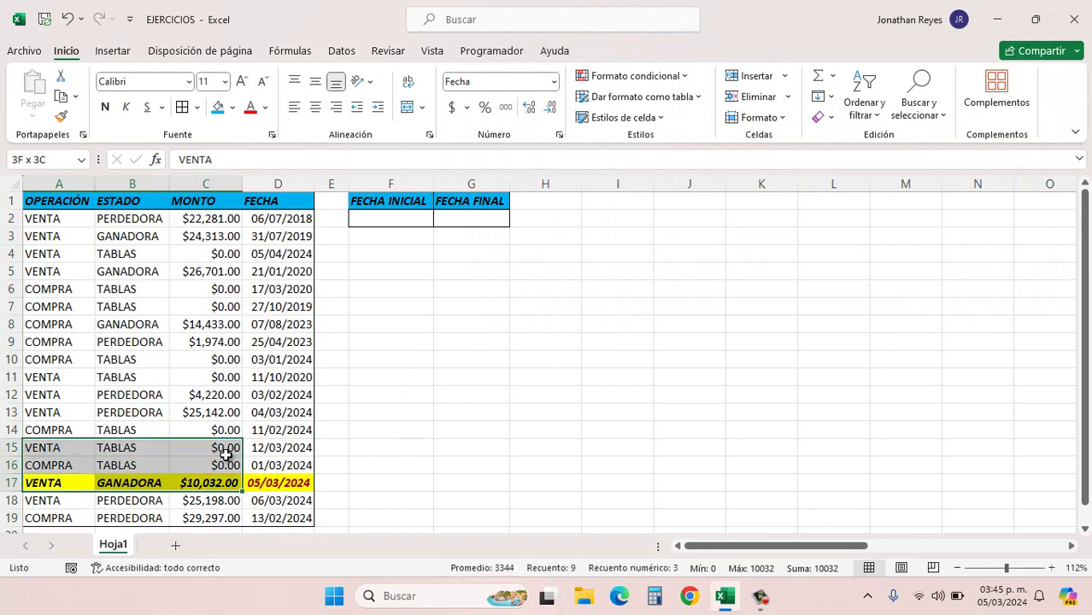
pyautogui.click(274, 483)
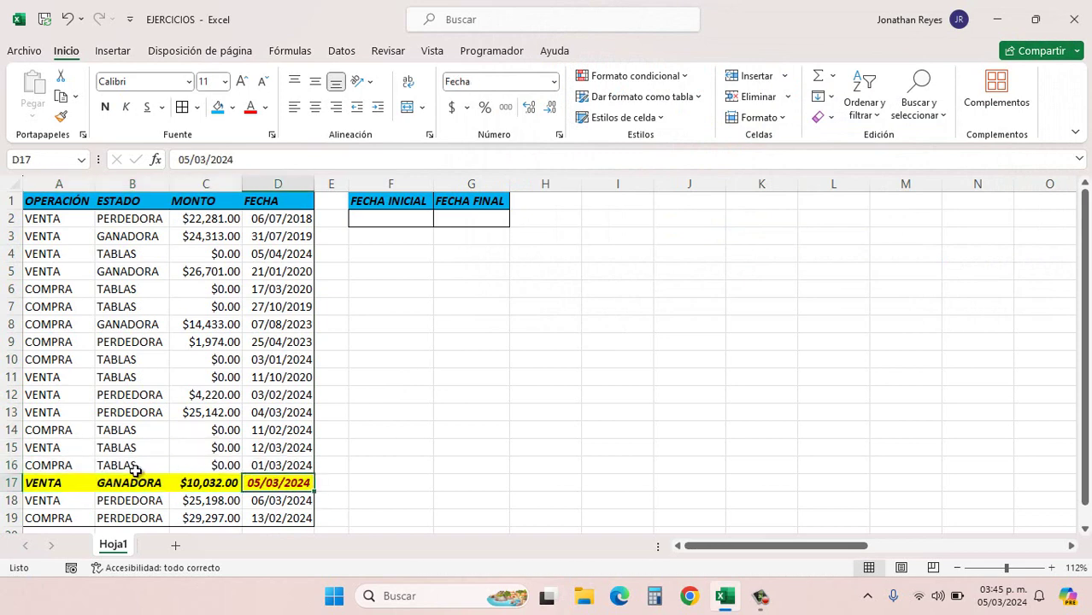
pyautogui.moveTo(72, 484); pyautogui.dragTo(257, 483)
pyautogui.click(256, 485)
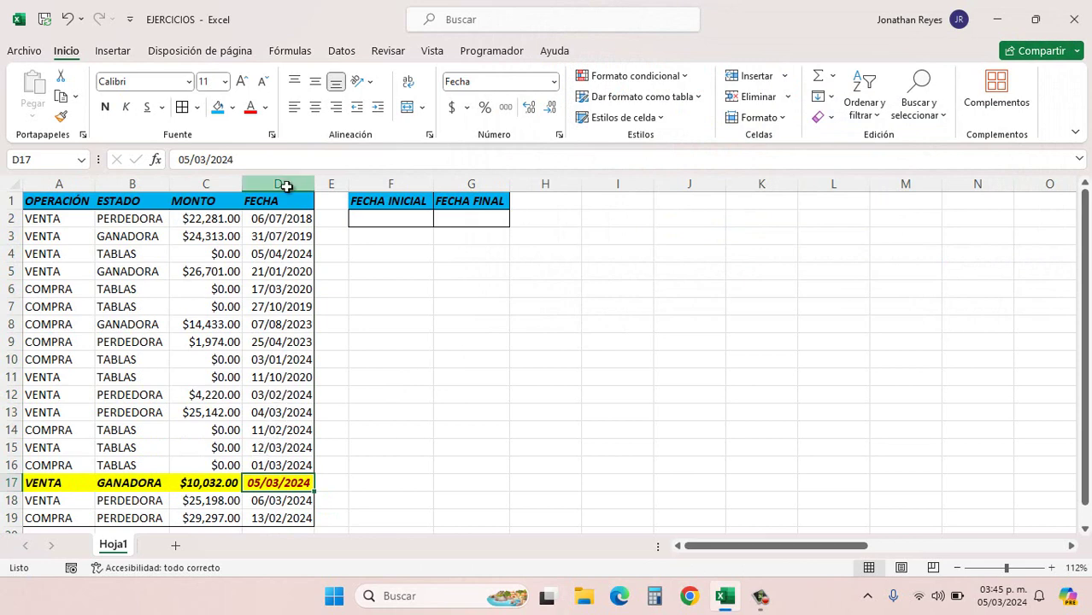
pyautogui.click(285, 185)
pyautogui.click(594, 81)
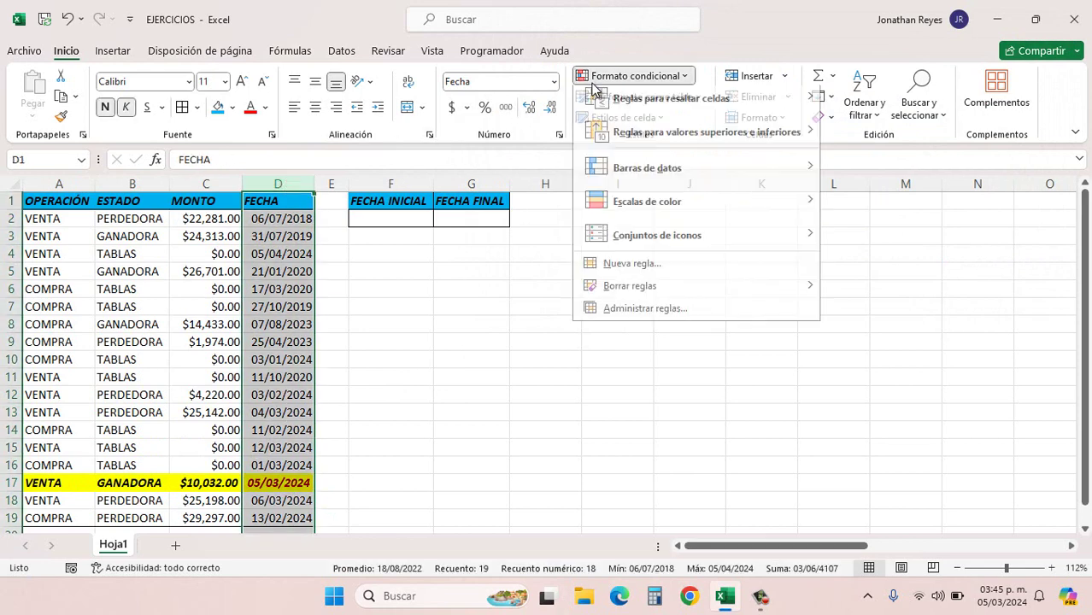
# - Change the FECHA column's Hoy rule to Mañana in Administrar reglas
pyautogui.click(627, 313)
pyautogui.click(591, 161)
pyautogui.doubleClick(592, 161)
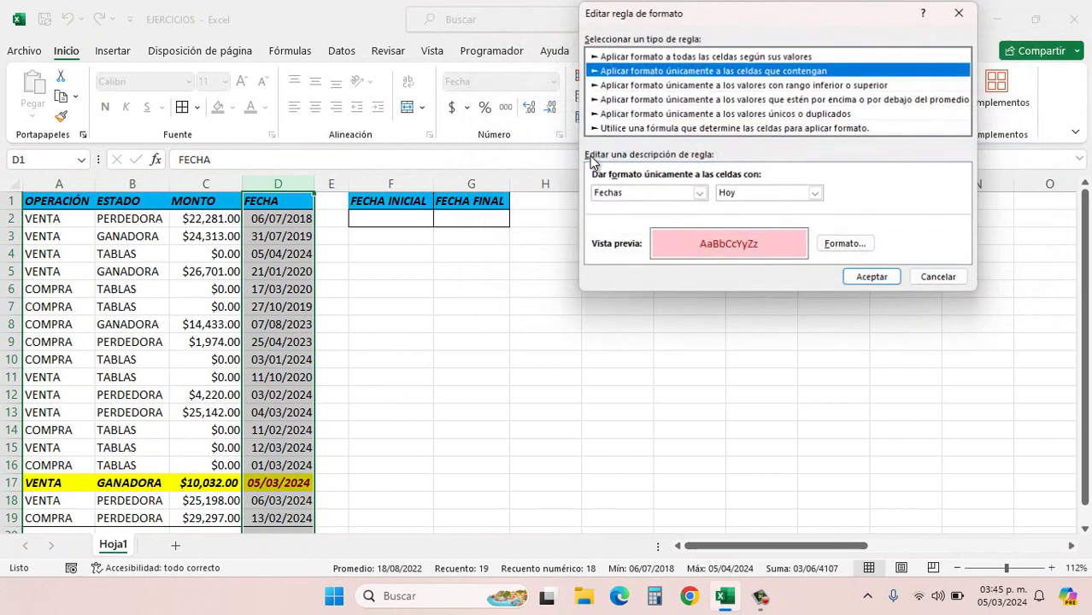
pyautogui.click(816, 194)
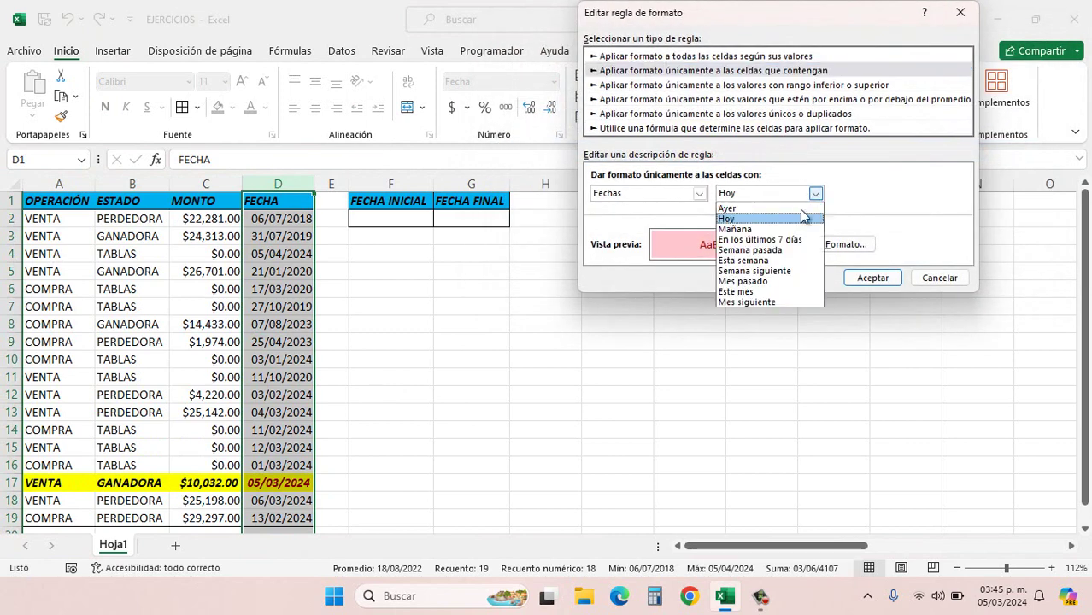
pyautogui.click(757, 227)
pyautogui.click(871, 282)
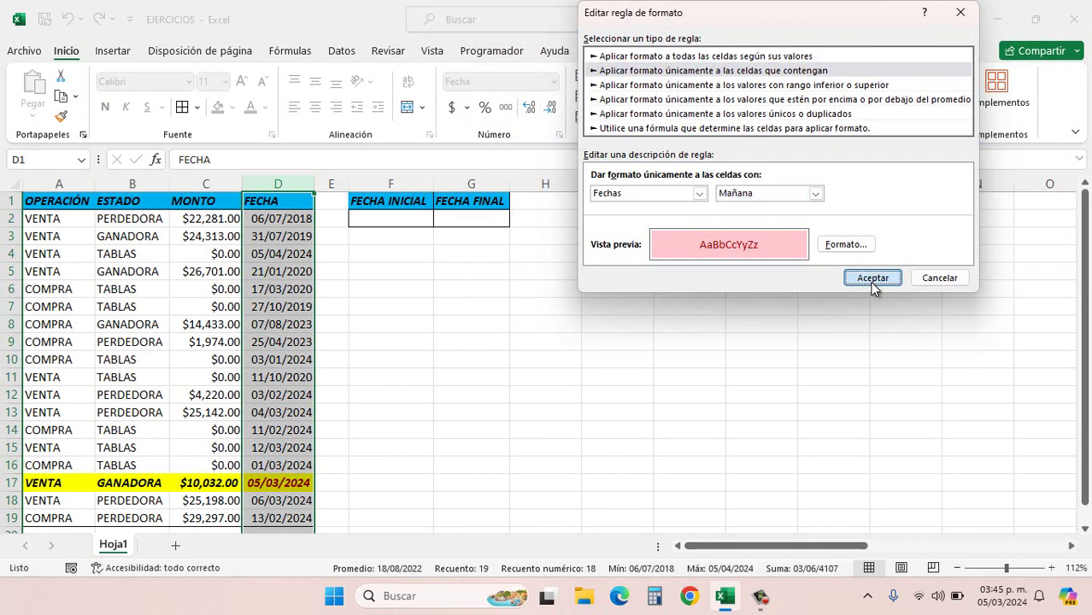
pyautogui.click(899, 251)
# - Check the pink 06/03/2024 date in row 18, then select columns A–D
pyautogui.click(267, 501)
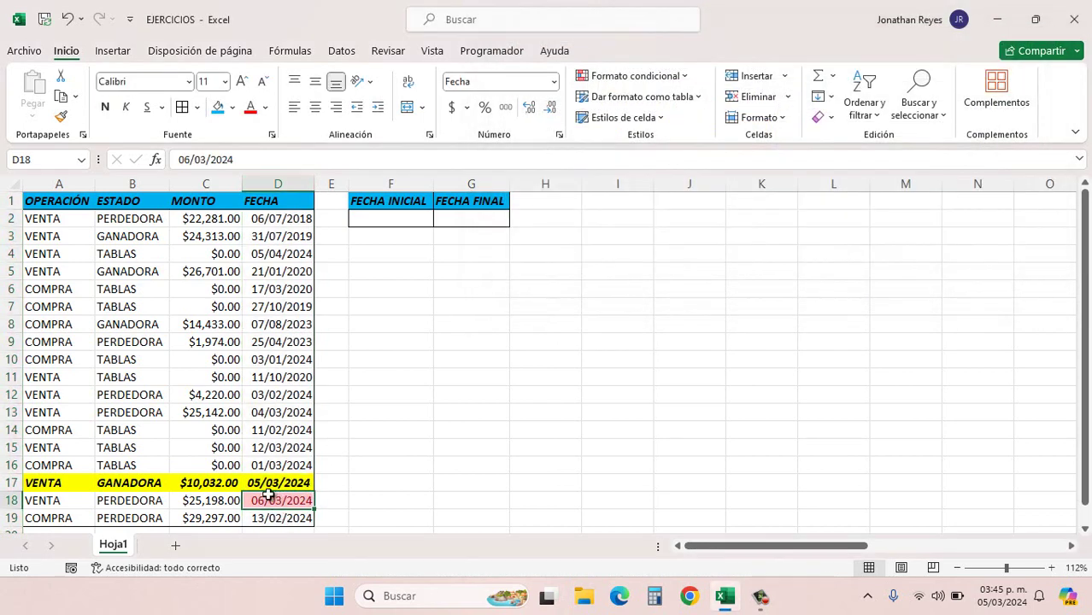
pyautogui.click(286, 484)
pyautogui.click(297, 501)
pyautogui.moveTo(45, 501); pyautogui.dragTo(256, 503)
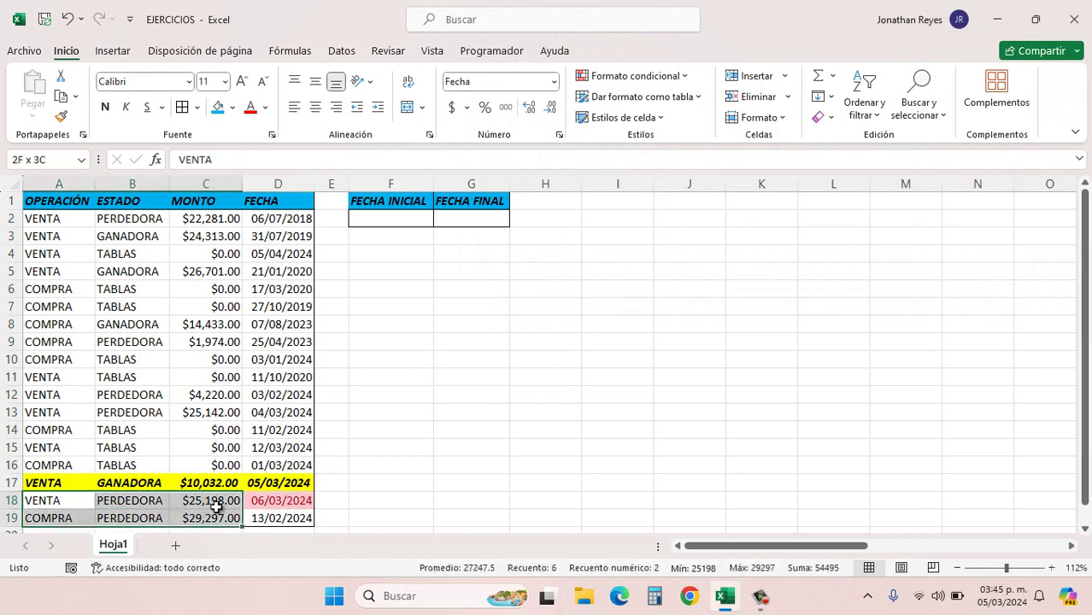
pyautogui.click(60, 185)
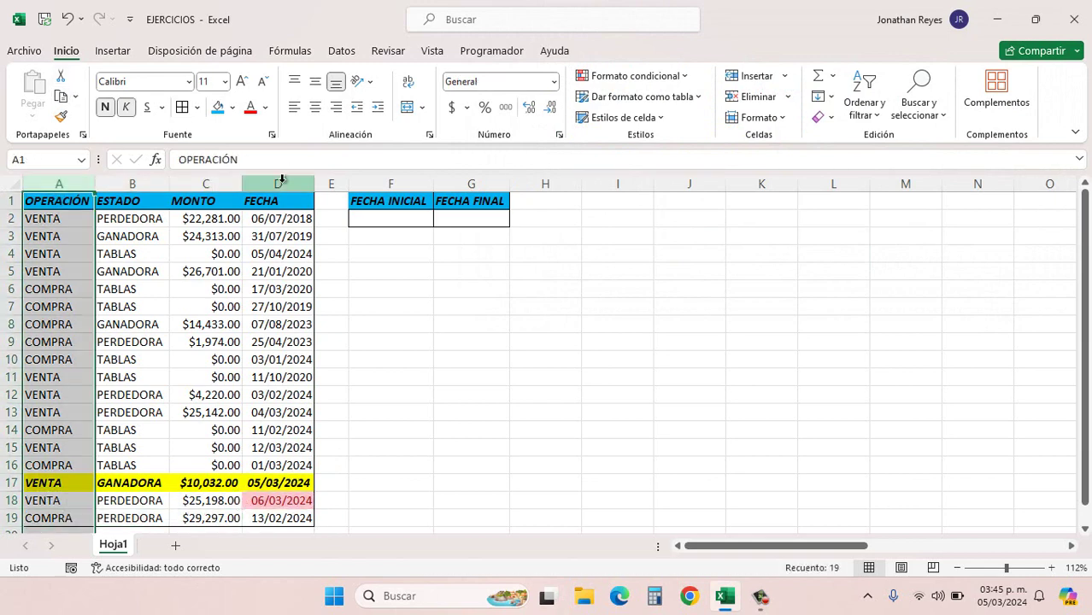
pyautogui.keyDown('shift'); pyautogui.click(282, 184); pyautogui.keyUp('shift')
pyautogui.click(633, 75)
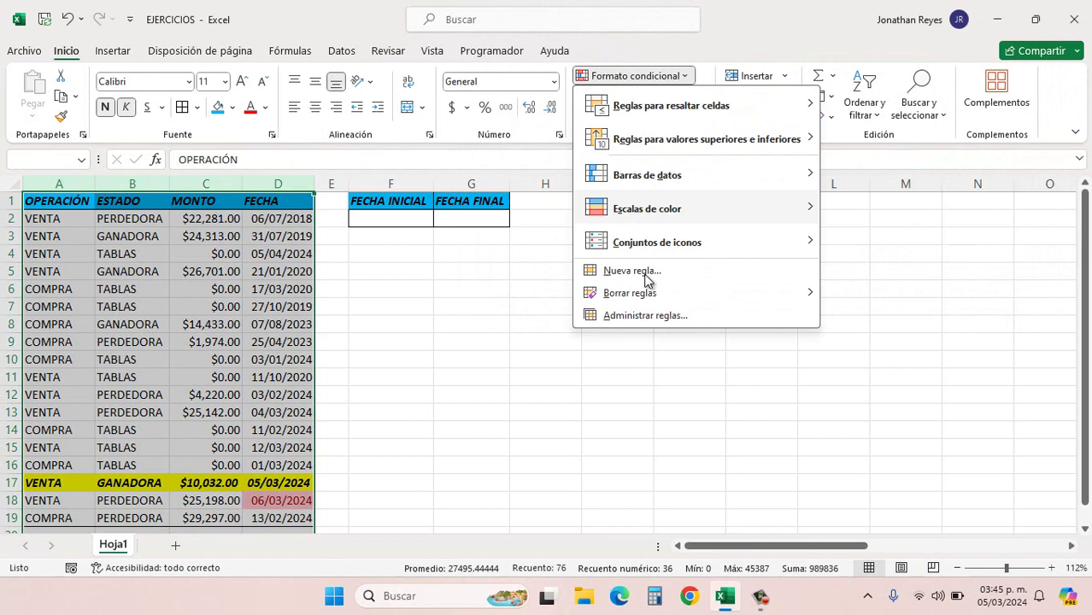
# - Edit the yellow row rule's formula to =$D1=HOY()+1 and apply it
pyautogui.click(637, 314)
pyautogui.doubleClick(556, 132)
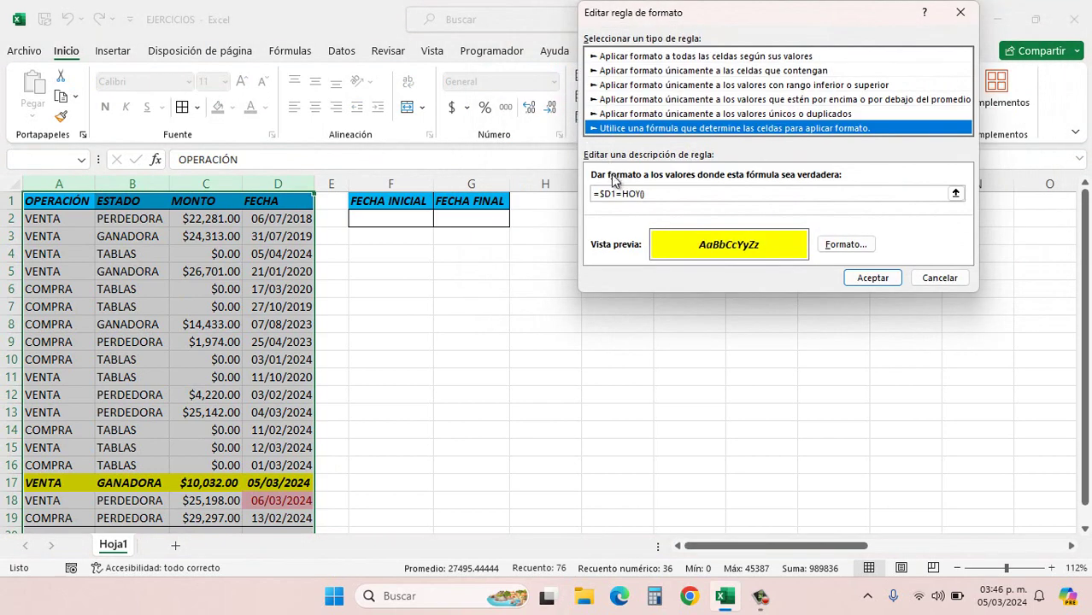
pyautogui.click(651, 196)
pyautogui.write('+1')
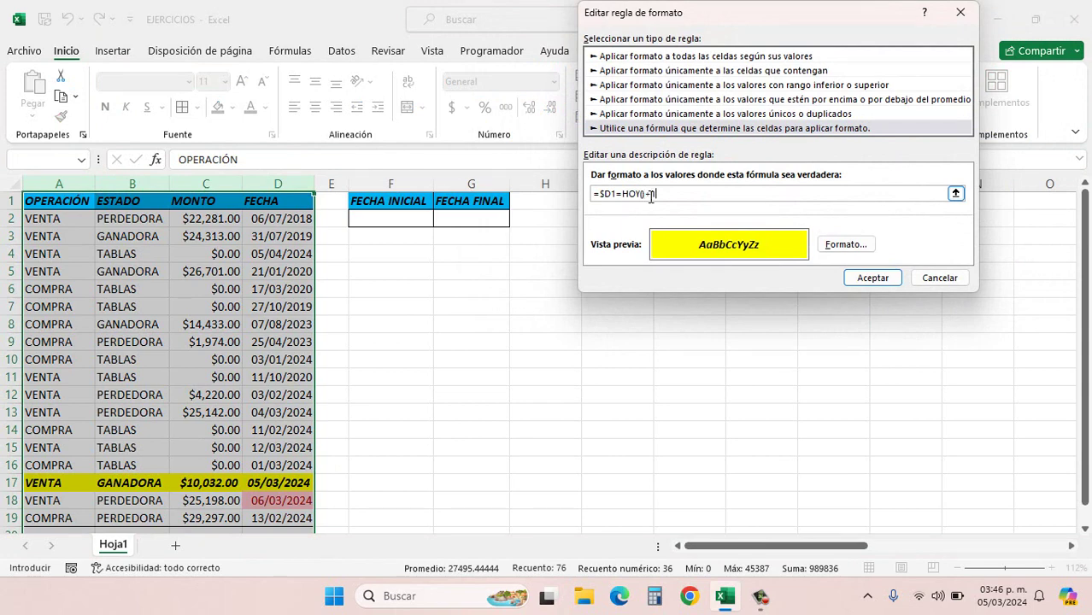
pyautogui.click(872, 278)
pyautogui.click(897, 249)
# - Check that row 18 (06/03/2024) is now yellow instead of row 17
pyautogui.click(275, 482)
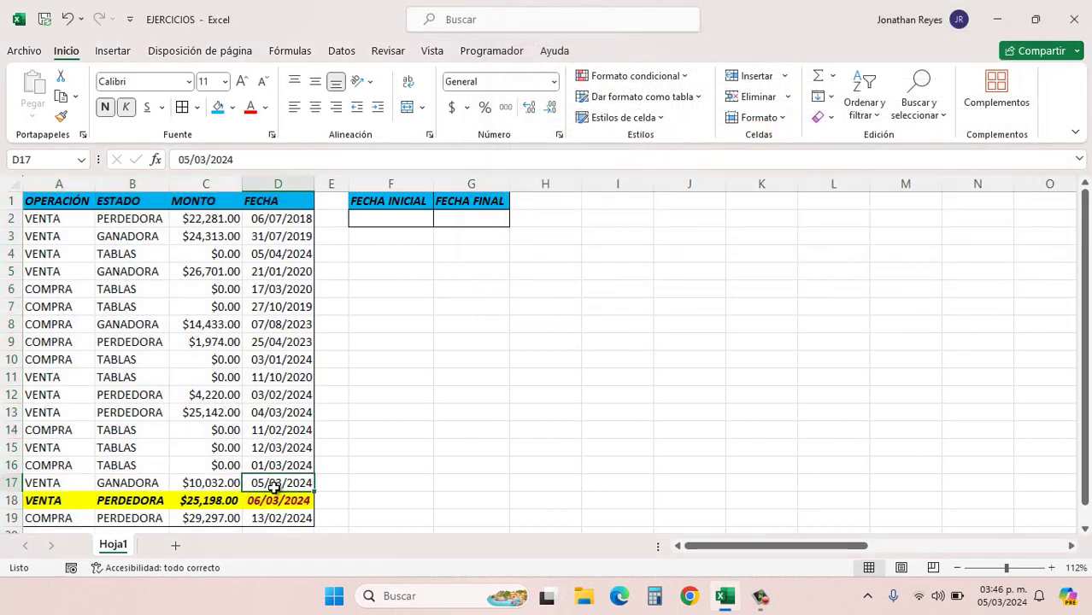
pyautogui.click(254, 500)
pyautogui.moveTo(80, 501); pyautogui.dragTo(270, 508)
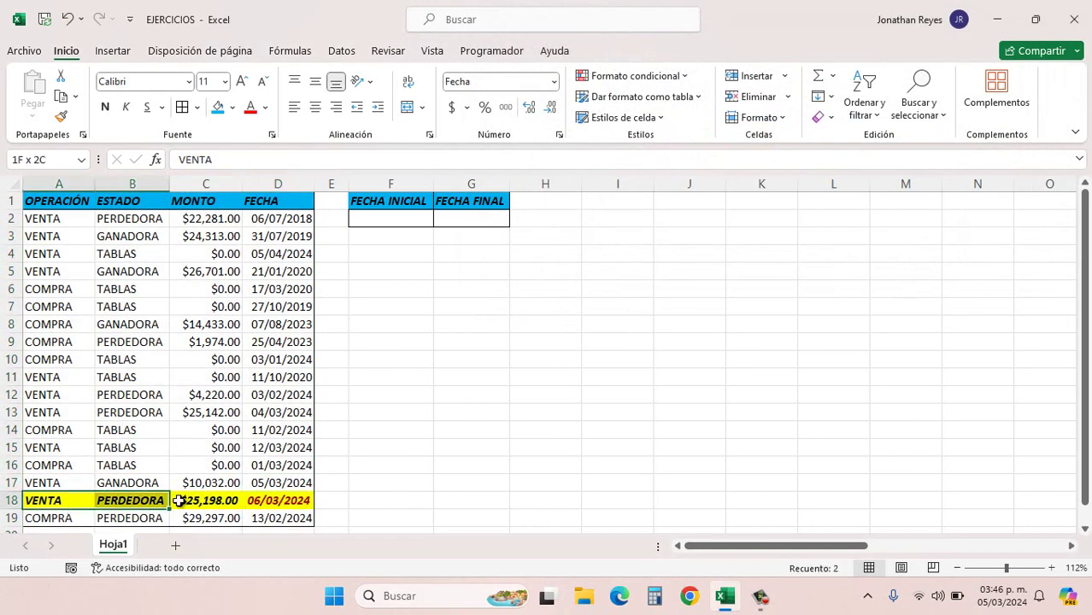
pyautogui.click(324, 448)
pyautogui.click(283, 478)
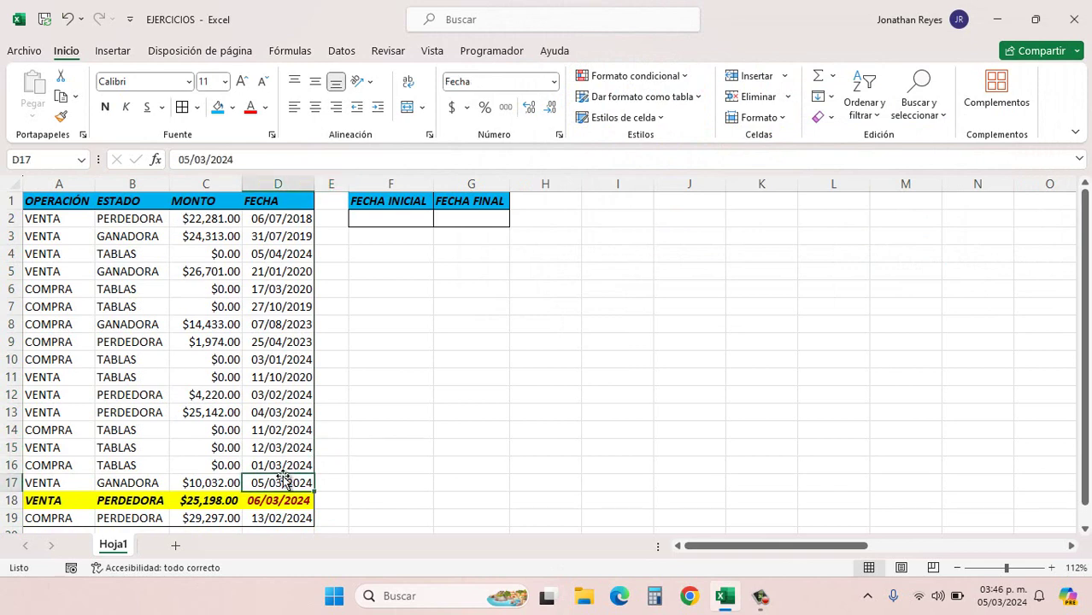
pyautogui.click(330, 447)
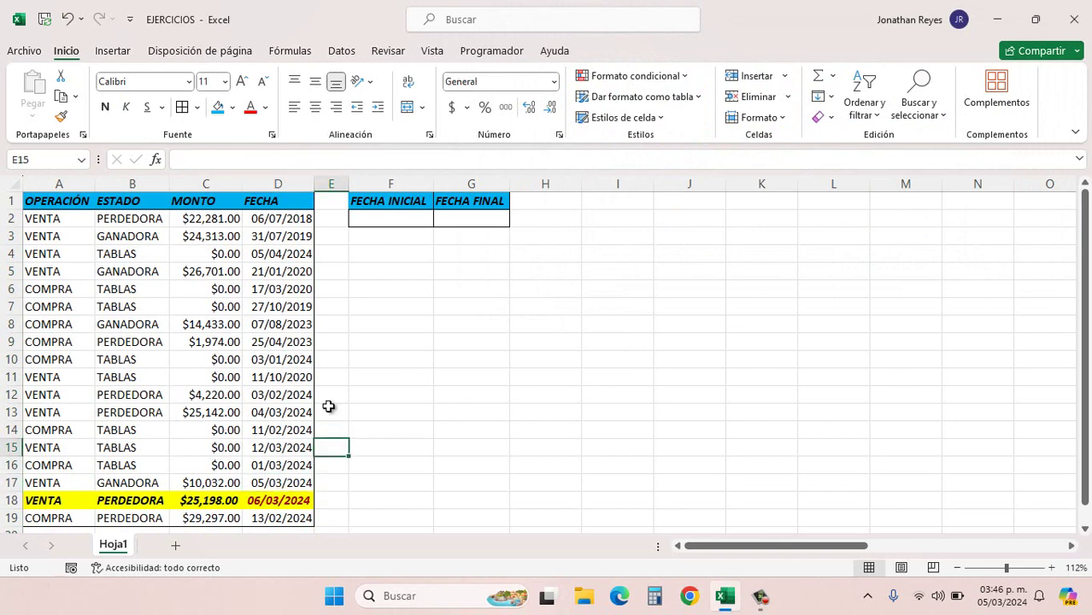
# - Change the FECHA column's Mañana rule to En los últimos 7 días
pyautogui.click(271, 183)
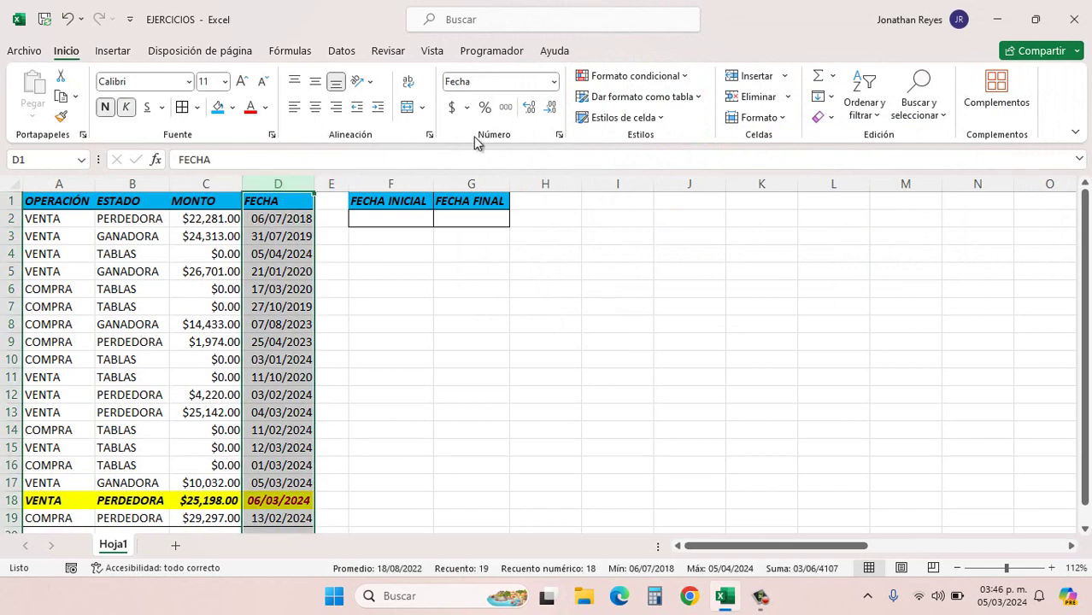
pyautogui.click(632, 76)
pyautogui.click(634, 316)
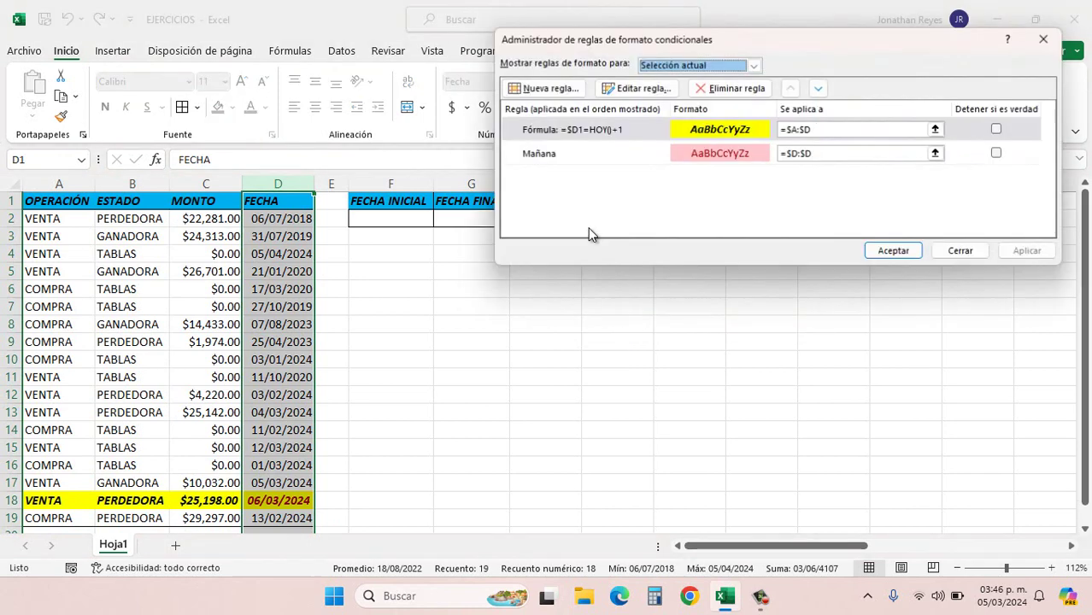
pyautogui.doubleClick(562, 155)
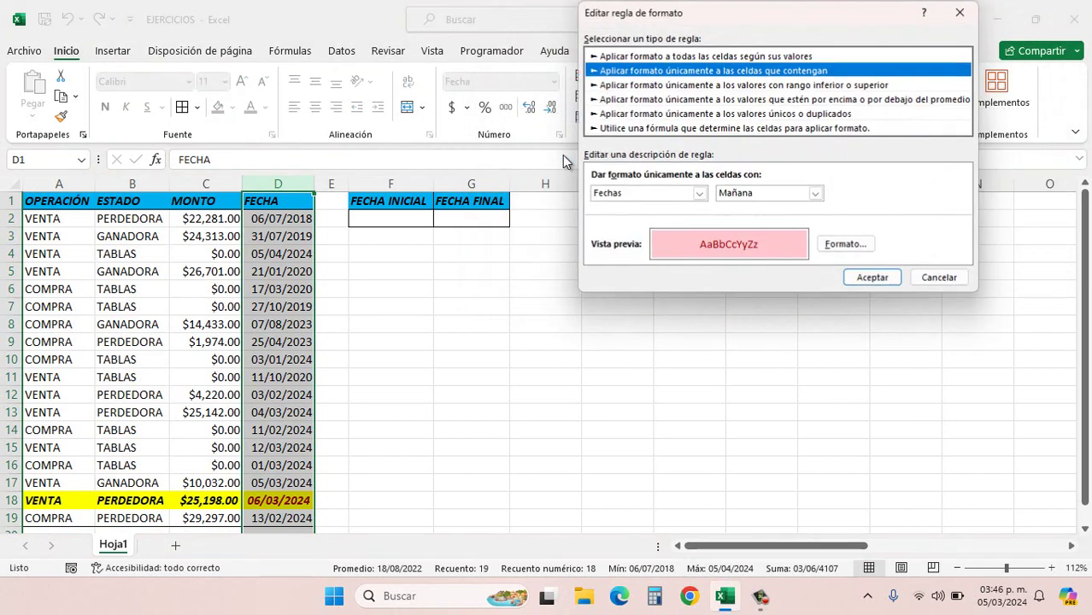
pyautogui.click(815, 193)
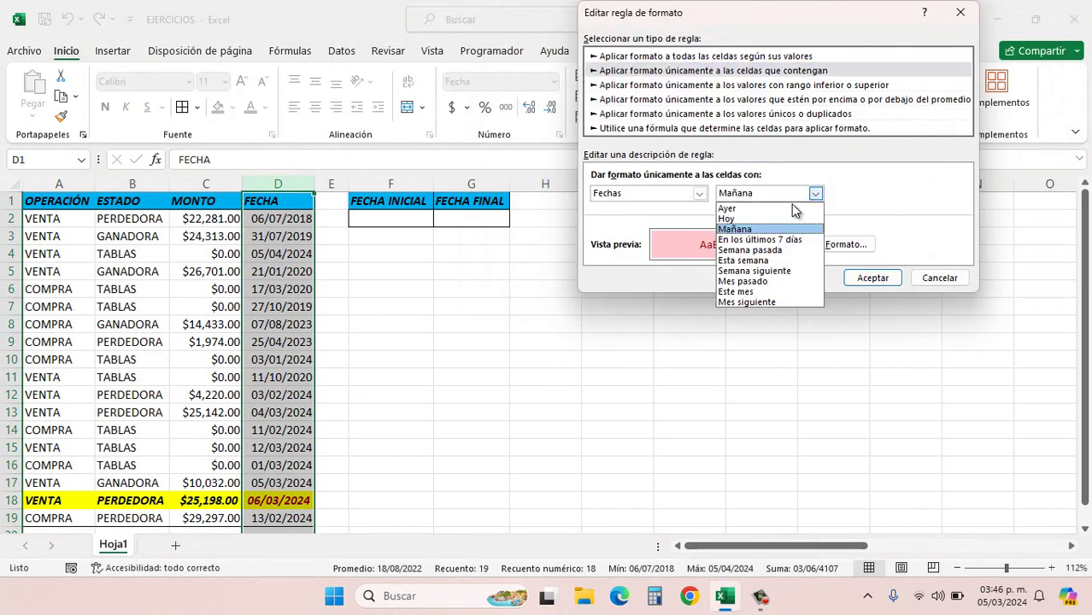
pyautogui.click(744, 240)
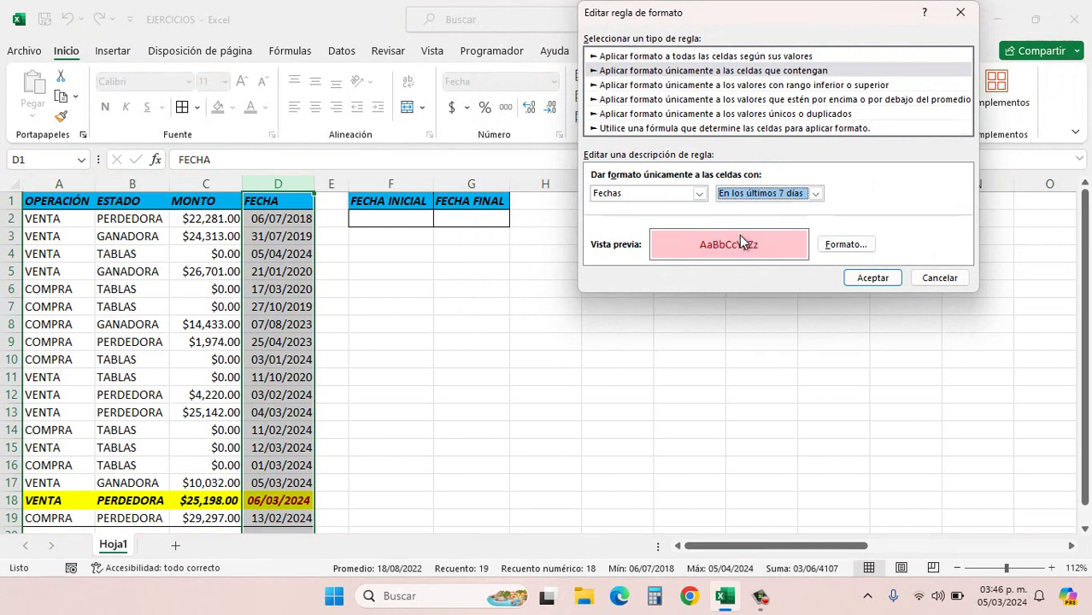
pyautogui.click(865, 279)
pyautogui.click(894, 252)
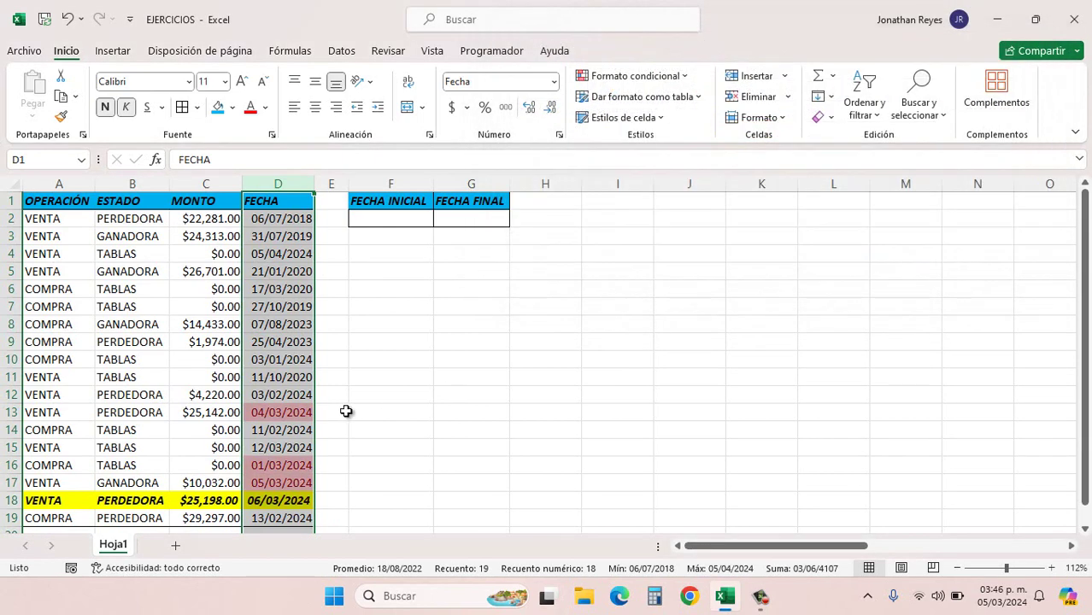
# - Inspect the dates in D12–D17 to confirm which are now highlighted pink
pyautogui.click(344, 411)
pyautogui.click(265, 482)
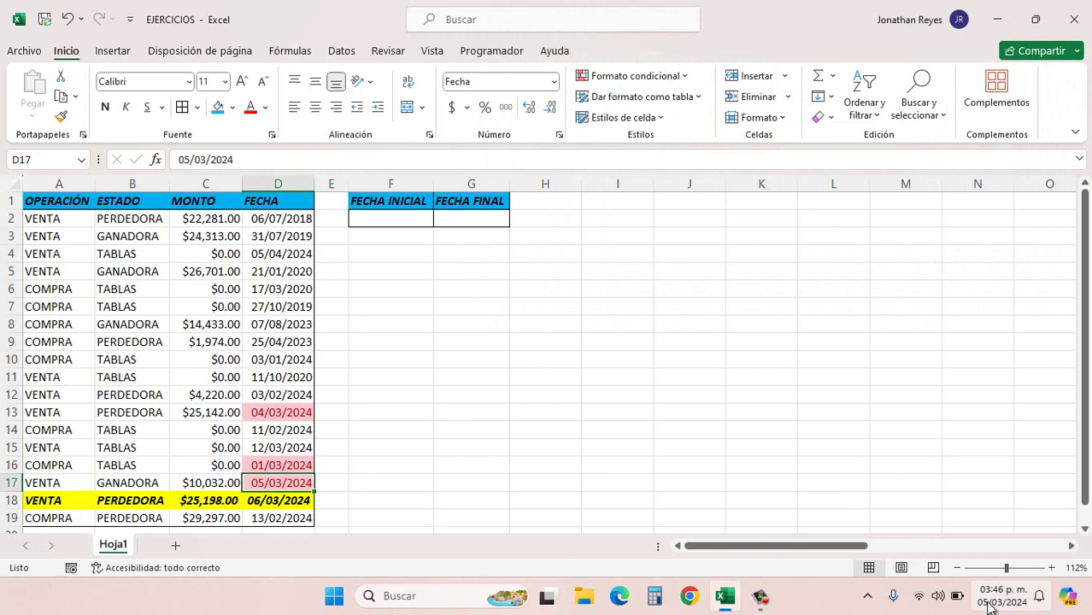
pyautogui.moveTo(1007, 598)
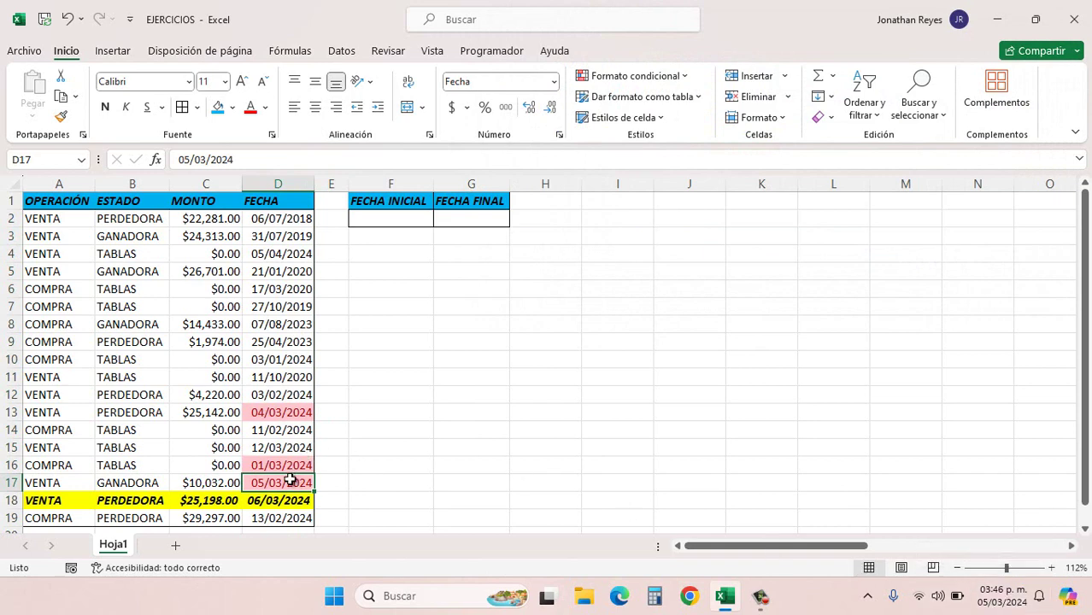
pyautogui.moveTo(292, 478); pyautogui.dragTo(294, 400)
pyautogui.click(287, 447)
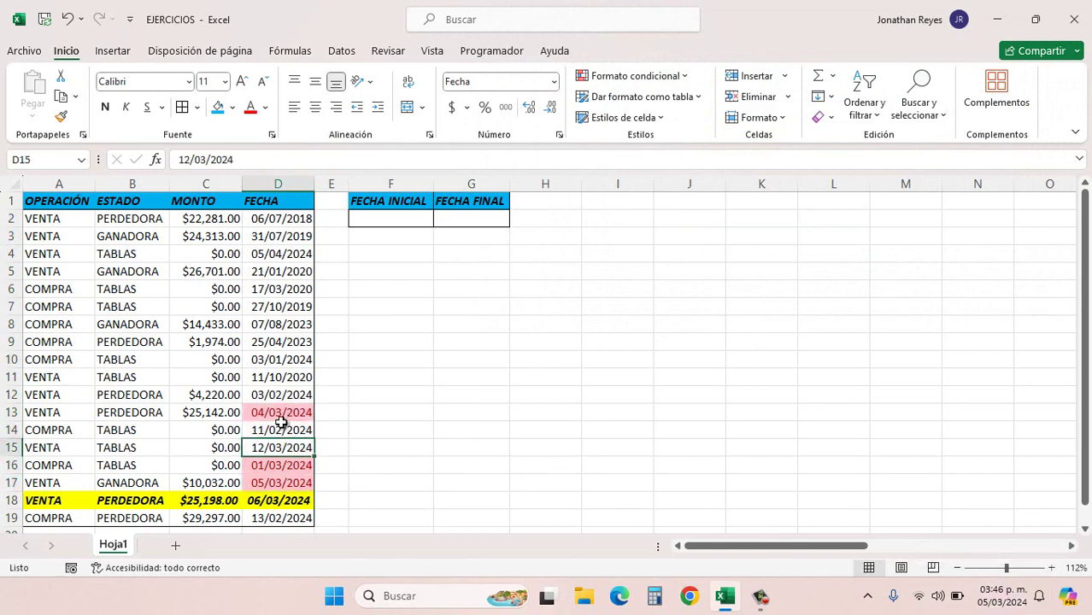
pyautogui.click(281, 417)
pyautogui.click(283, 465)
pyautogui.click(287, 481)
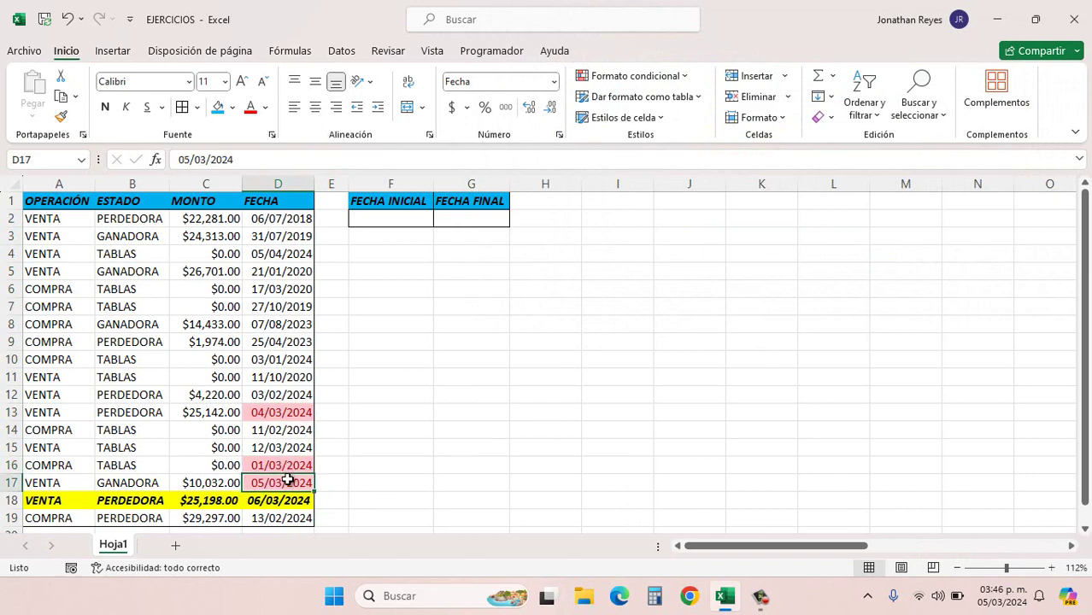
pyautogui.click(276, 411)
pyautogui.click(291, 468)
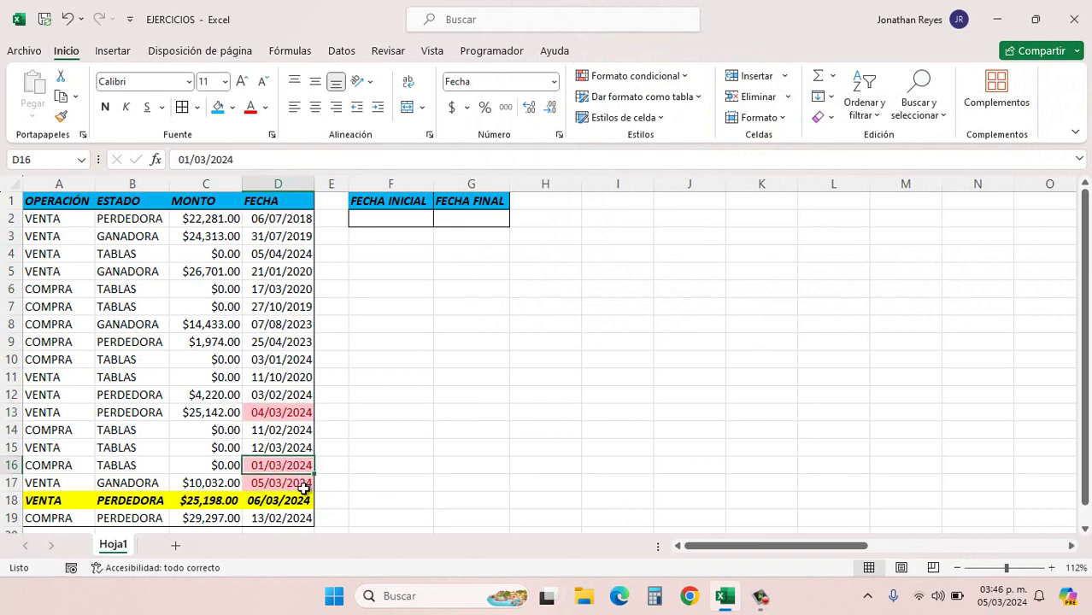
pyautogui.click(289, 484)
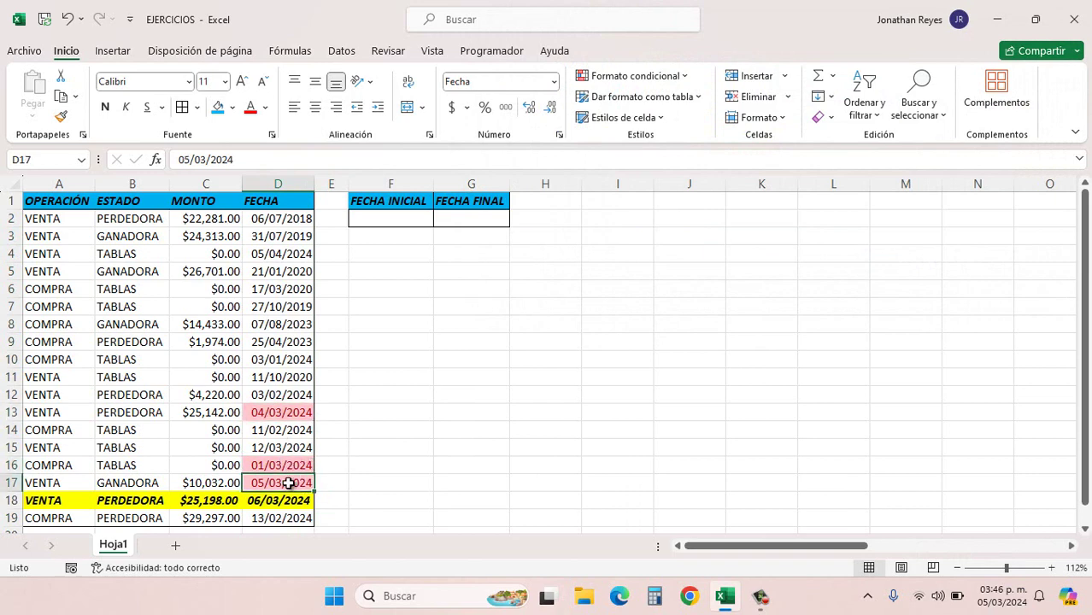
pyautogui.click(218, 483)
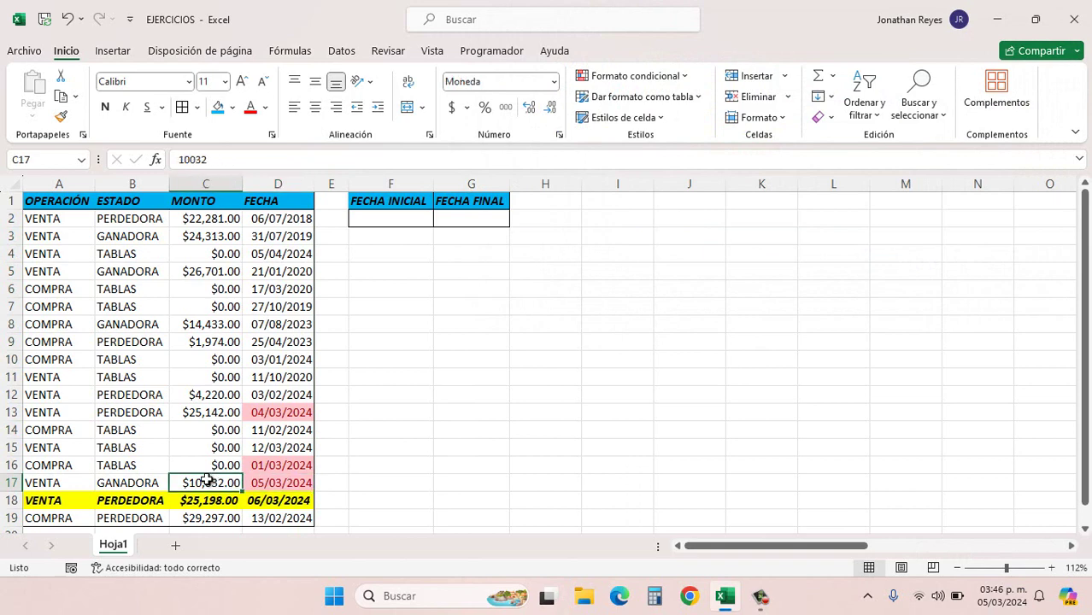
pyautogui.click(85, 183)
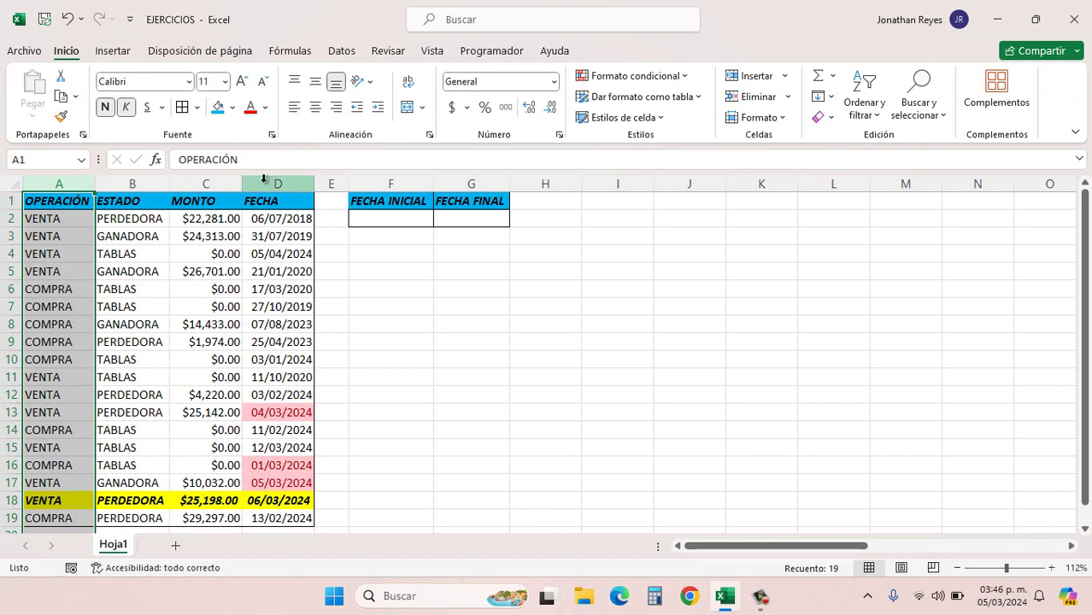
# - Select columns A–D and open the yellow formula rule from the conditional formatting rules manager
pyautogui.keyDown('shift'); pyautogui.click(273, 184); pyautogui.keyUp('shift')
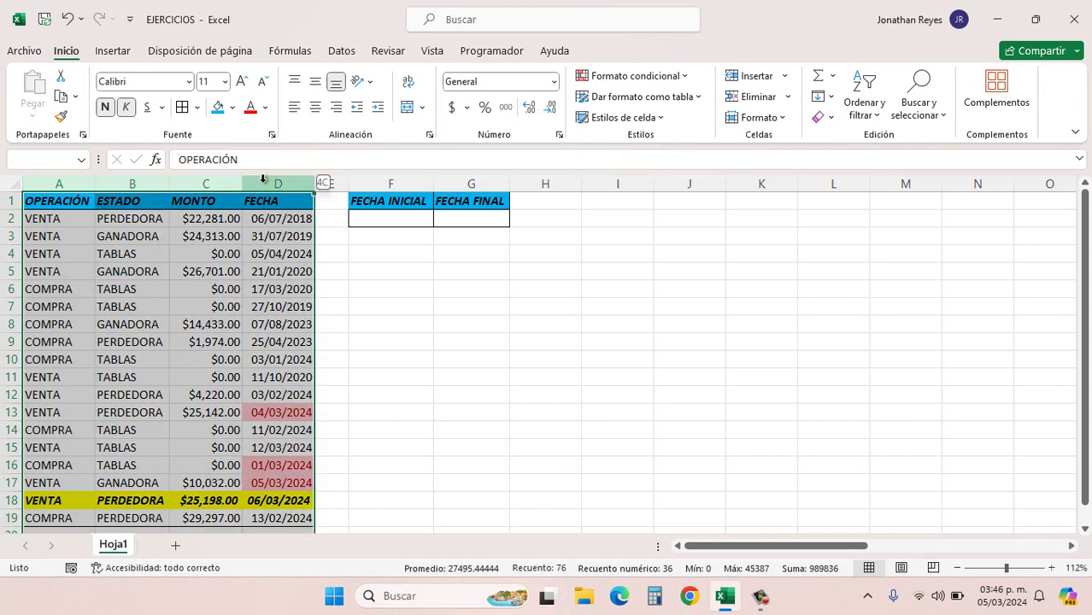
pyautogui.click(622, 76)
pyautogui.click(635, 270)
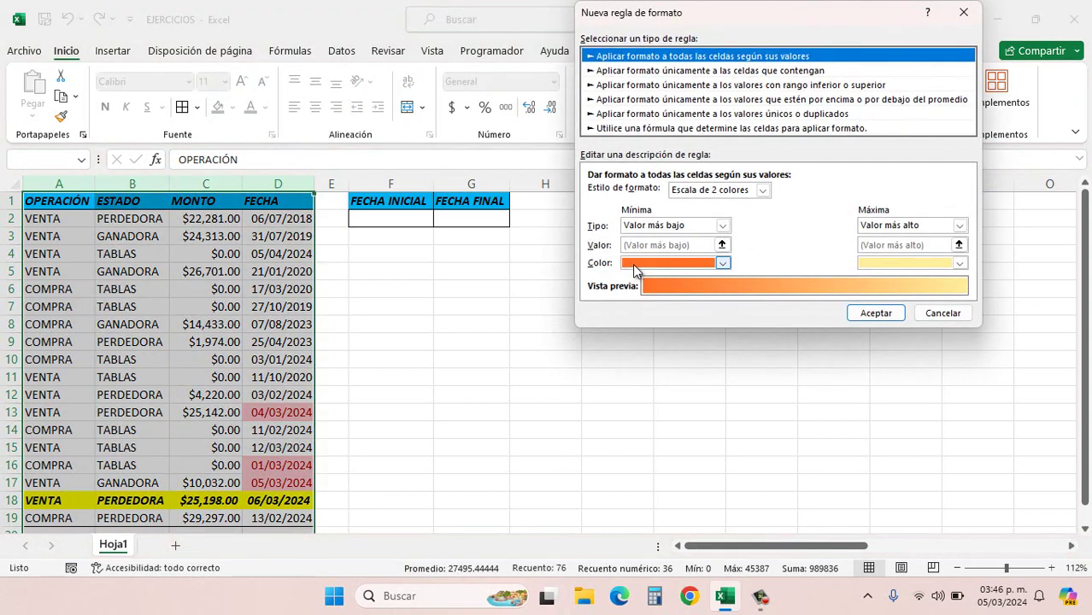
pyautogui.click(936, 309)
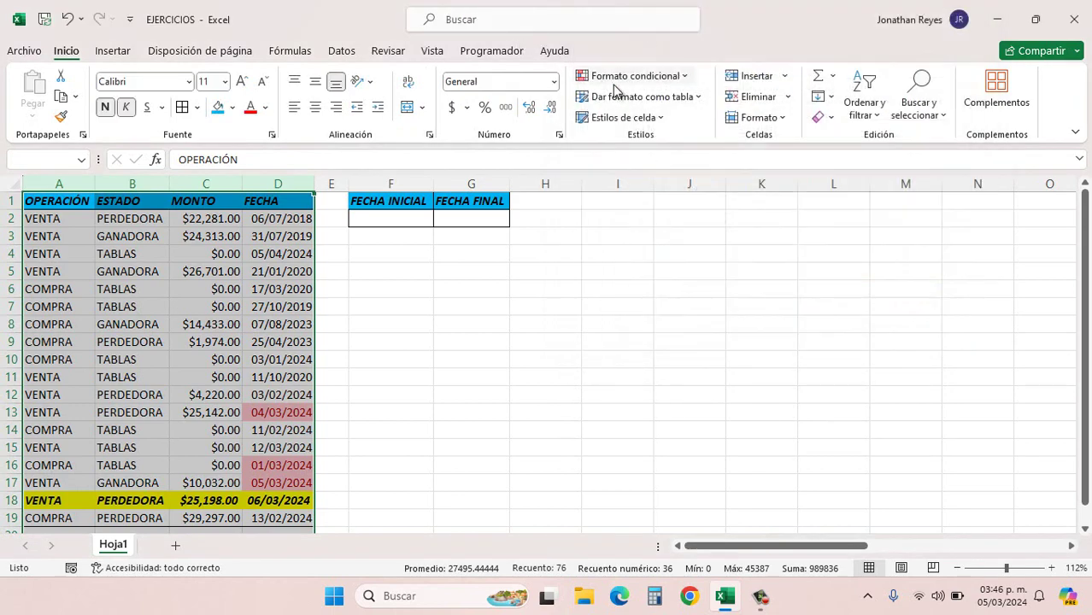
pyautogui.click(623, 76)
pyautogui.click(639, 315)
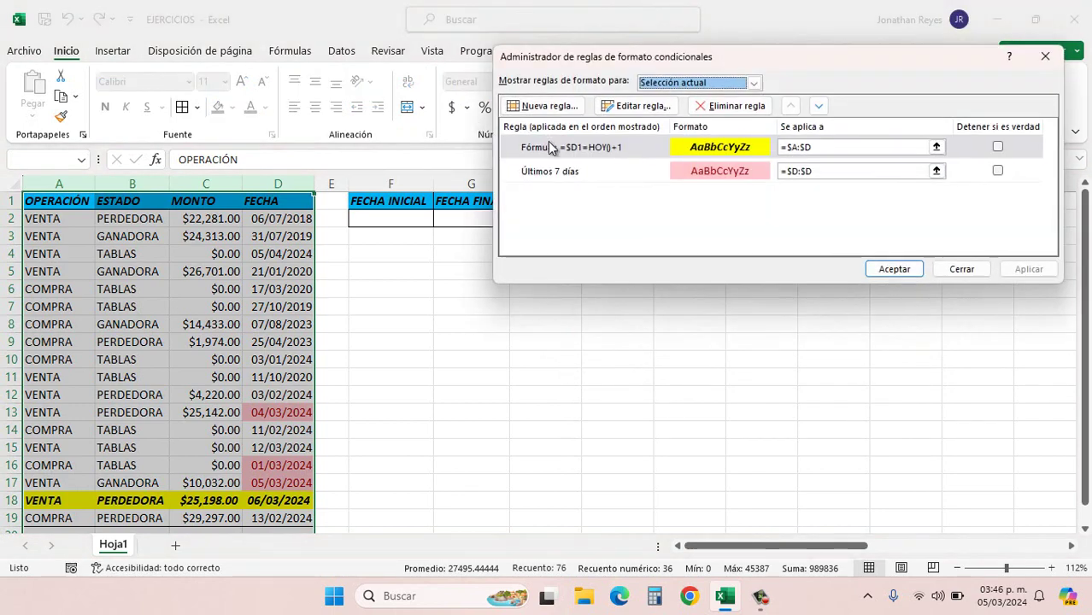
pyautogui.doubleClick(553, 147)
# - Change the rule to =Y($D1>=HOY()-7,$D1<=HOY()) and apply it, then check highlighted row 13
pyautogui.moveTo(658, 213); pyautogui.dragTo(599, 211)
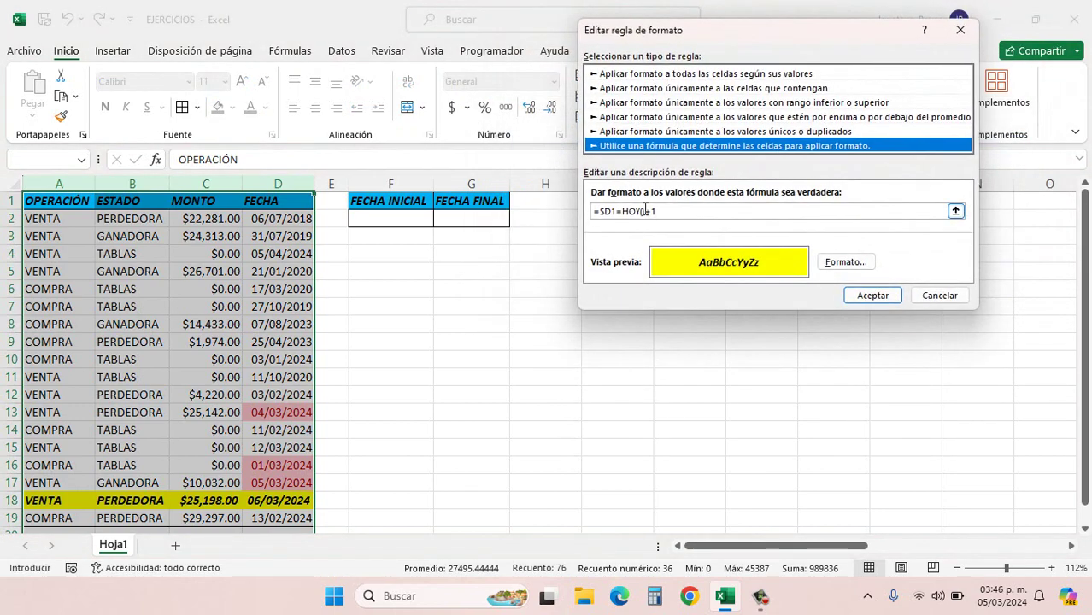
pyautogui.press('BackSpace')
pyautogui.write('=y')
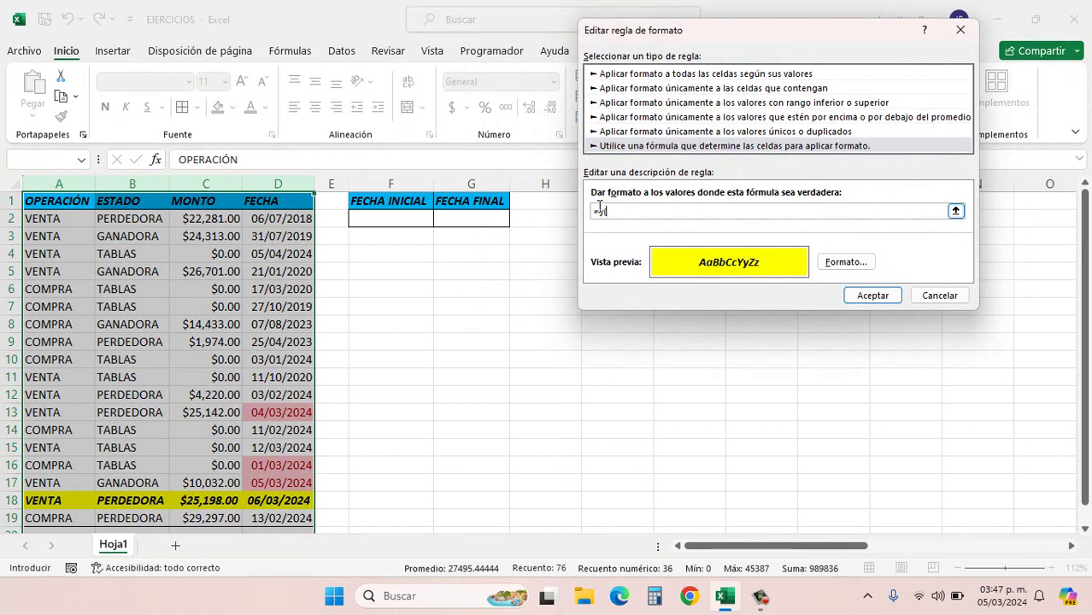
pyautogui.click(272, 199)
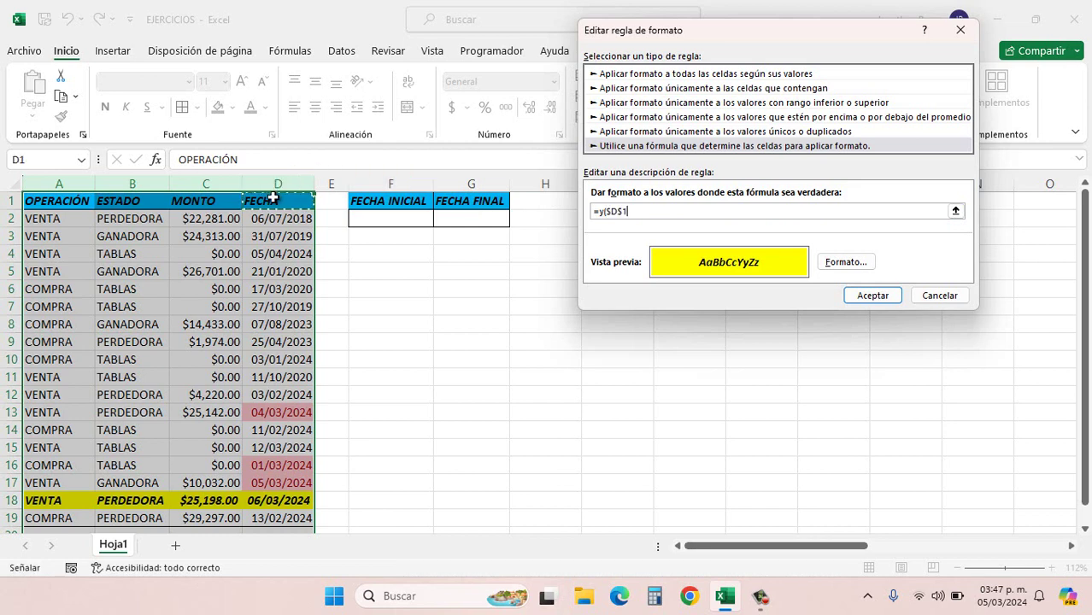
pyautogui.press('F4')
pyautogui.press('F4')
pyautogui.write('<')
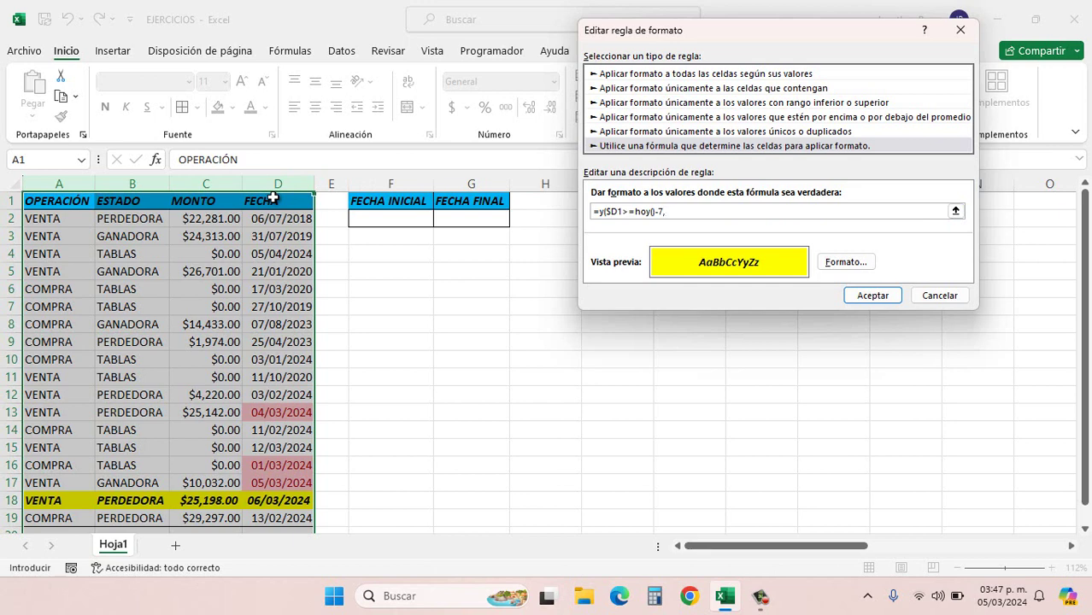
pyautogui.write('$D1')
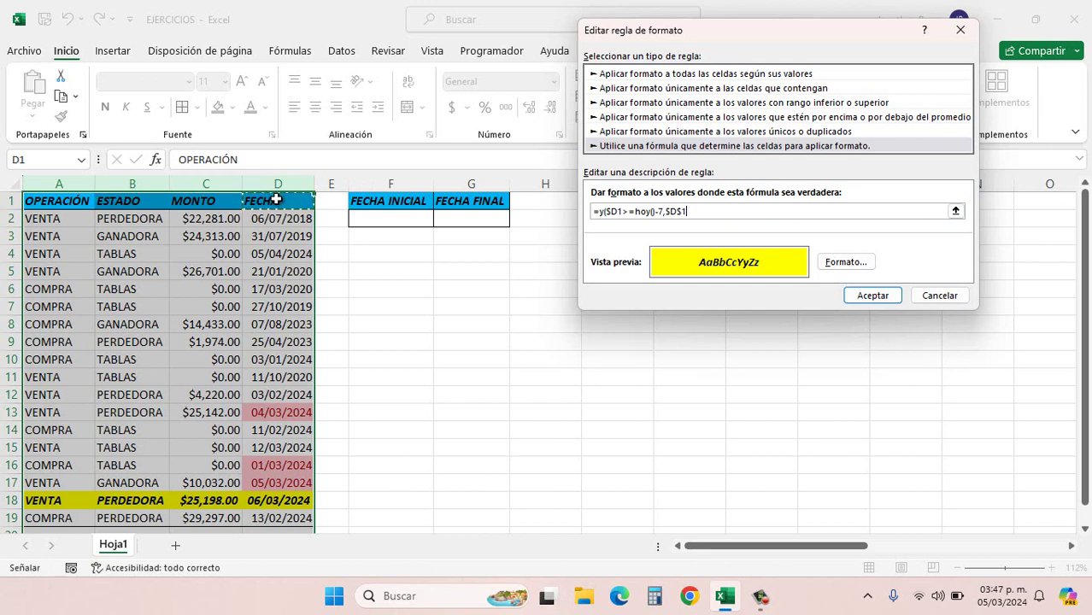
pyautogui.write('<=hoy(')
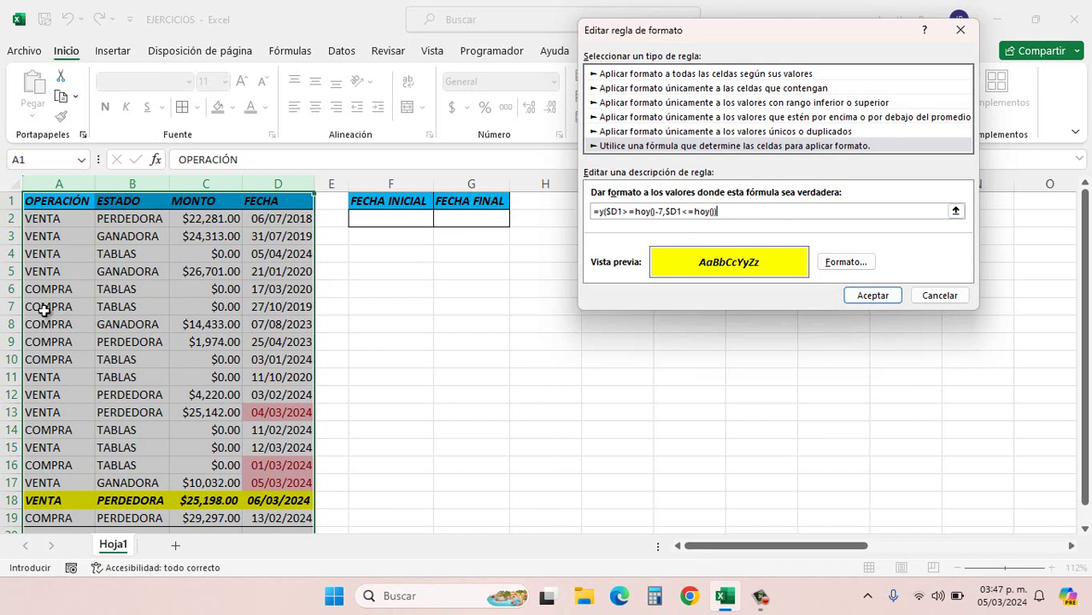
pyautogui.click(889, 295)
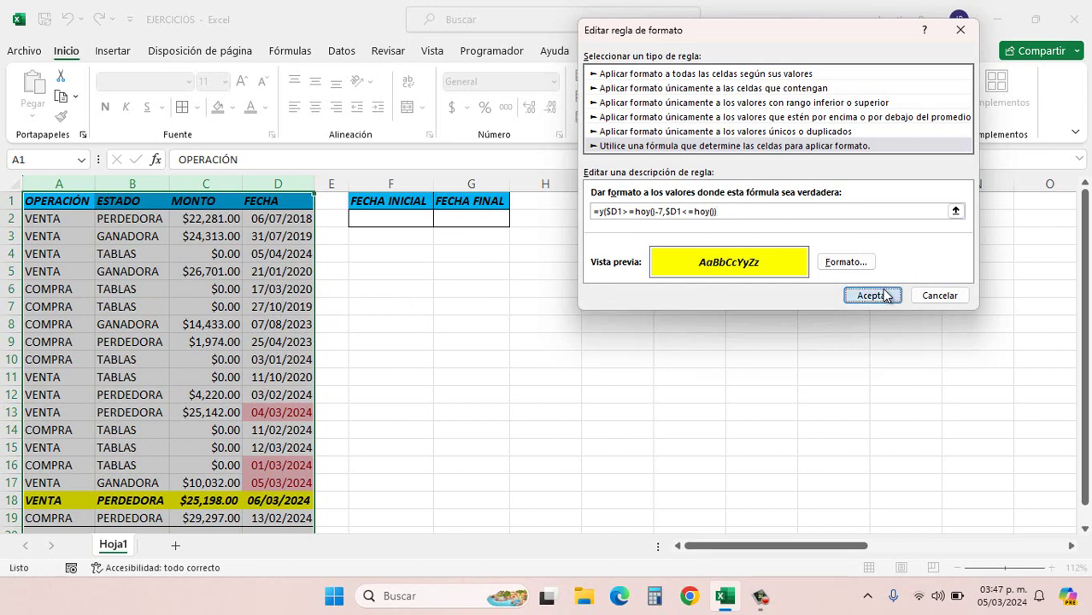
pyautogui.click(891, 268)
pyautogui.click(287, 446)
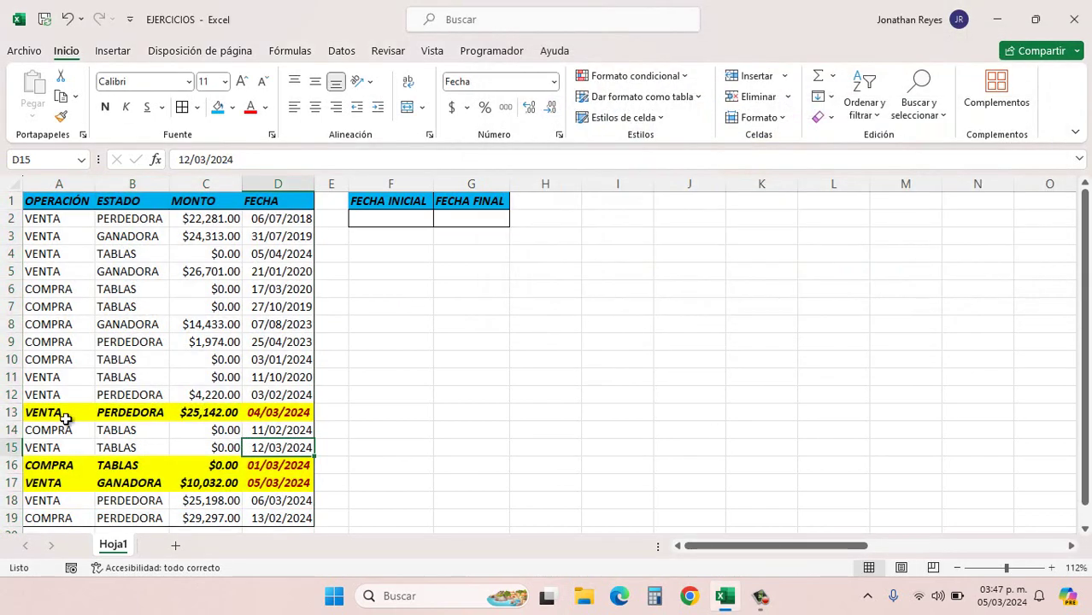
pyautogui.moveTo(63, 413); pyautogui.dragTo(254, 412)
# - Check the amounts and dates in rows 13, 16, 17 and cell D4
pyautogui.click(210, 413)
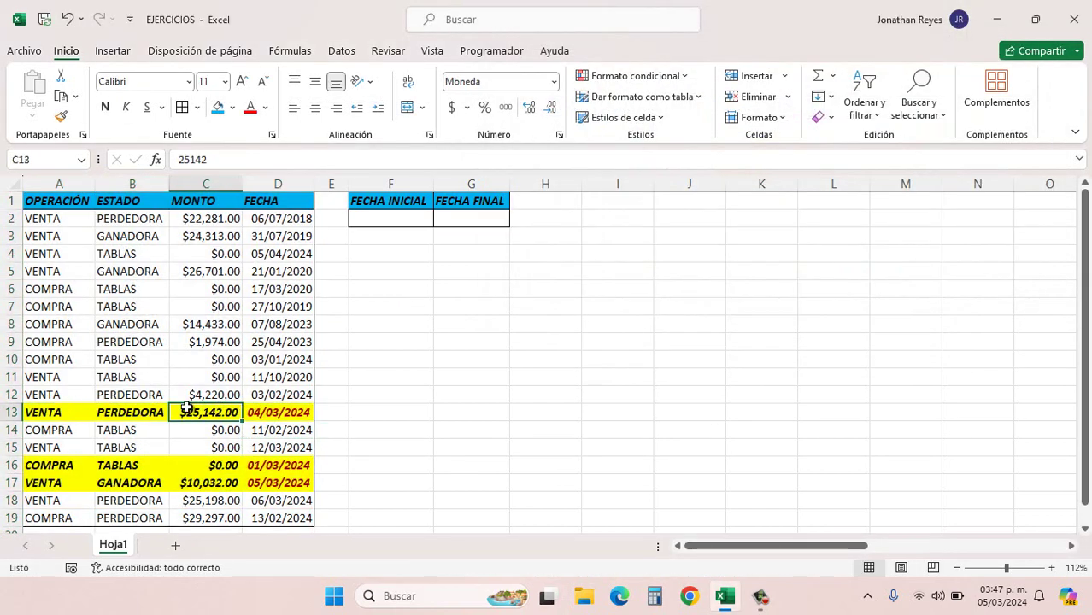
pyautogui.click(257, 414)
pyautogui.click(281, 466)
pyautogui.click(286, 483)
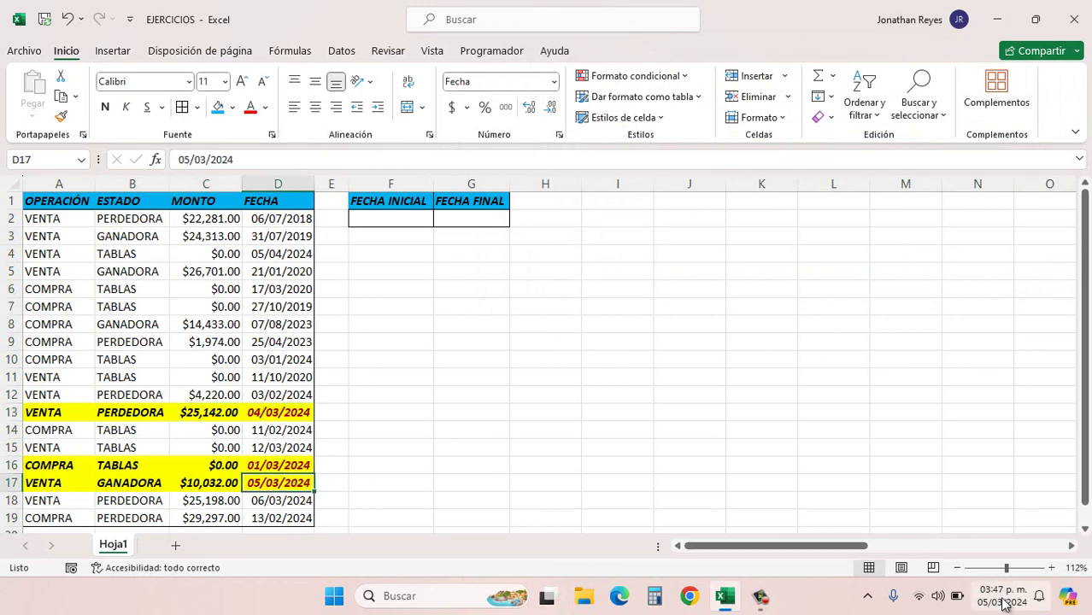
pyautogui.moveTo(1005, 605)
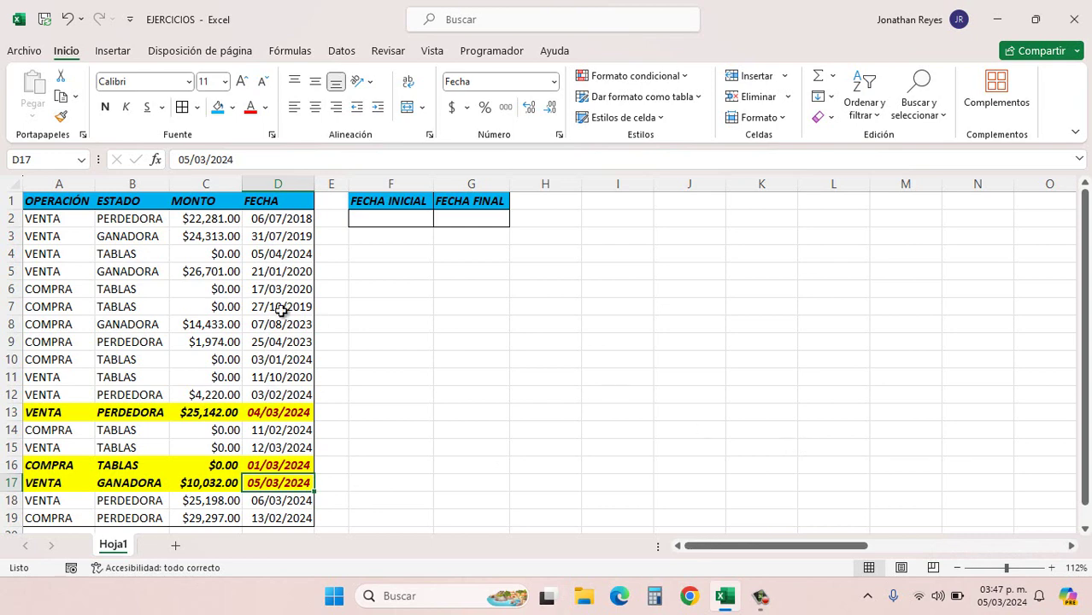
pyautogui.click(294, 256)
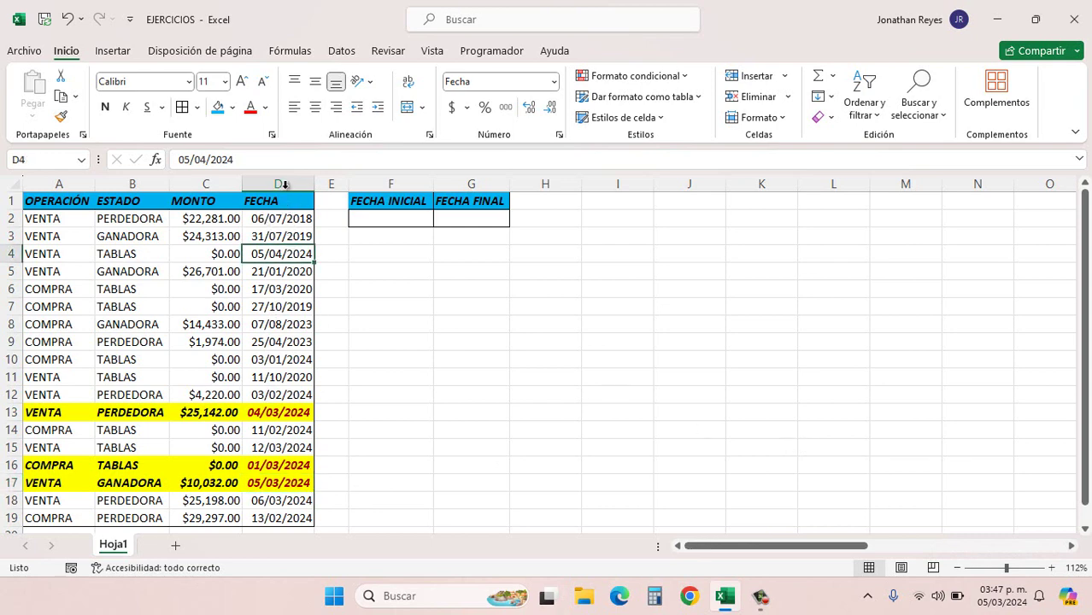
# - Change column D's Últimos 7 días date rule to Semana pasada and apply it
pyautogui.click(286, 184)
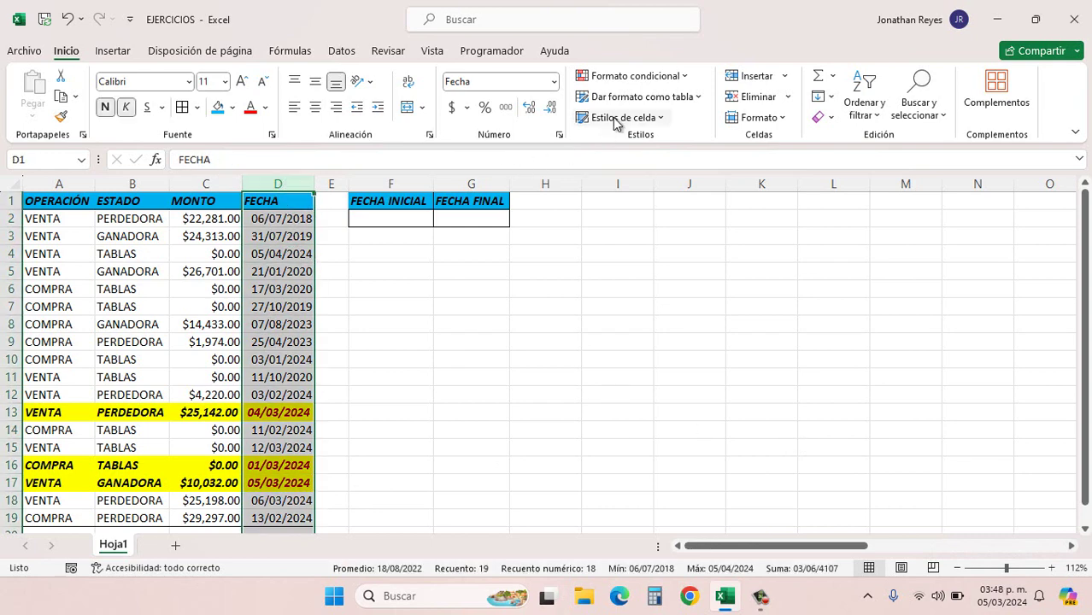
pyautogui.click(635, 76)
pyautogui.click(654, 315)
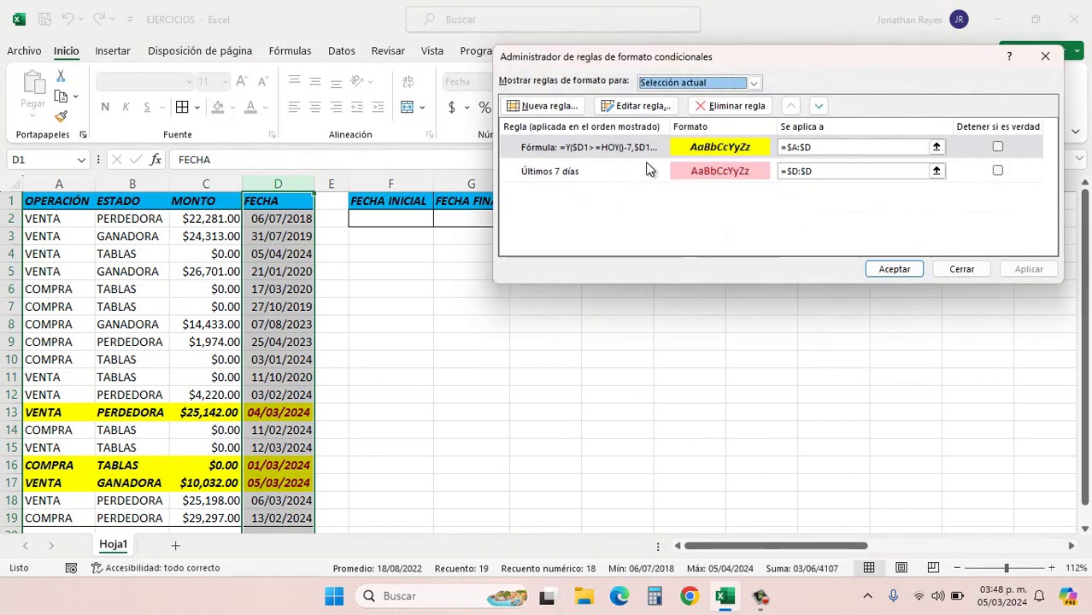
pyautogui.click(623, 171)
pyautogui.doubleClick(621, 177)
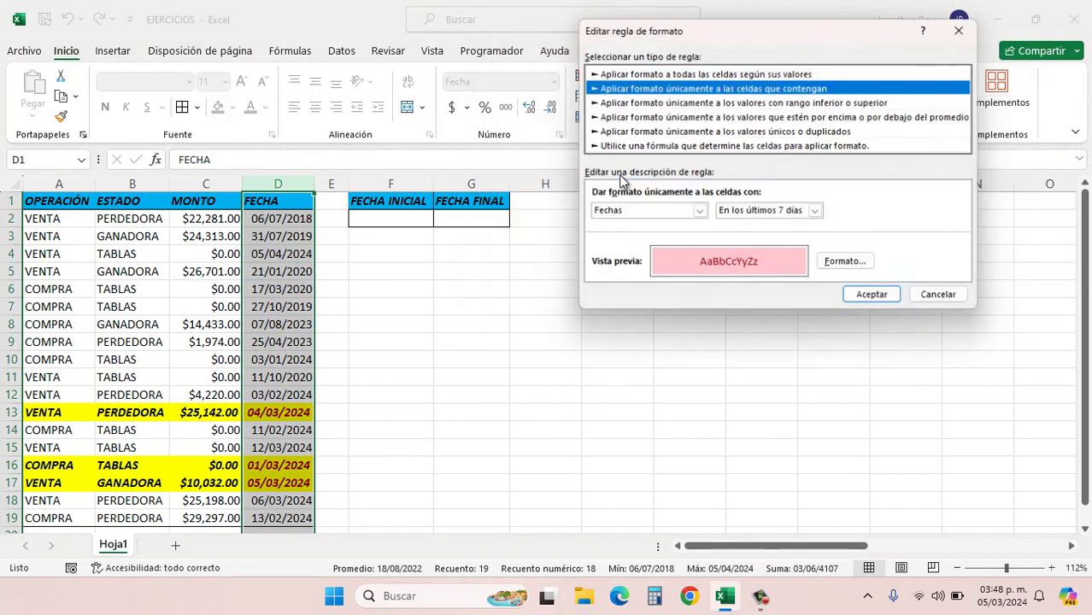
pyautogui.click(815, 211)
pyautogui.click(759, 268)
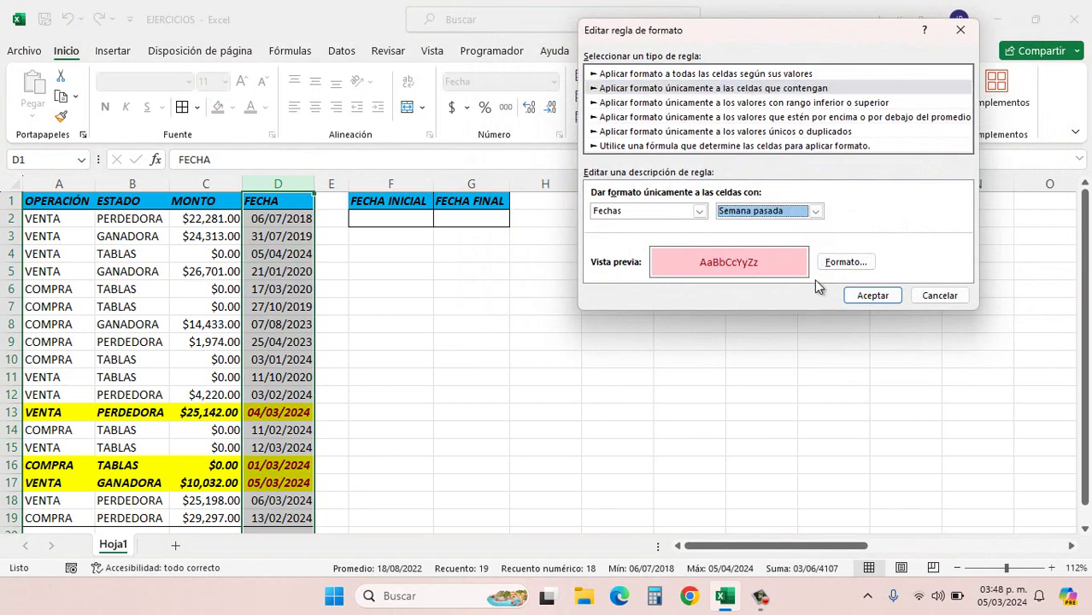
pyautogui.click(863, 298)
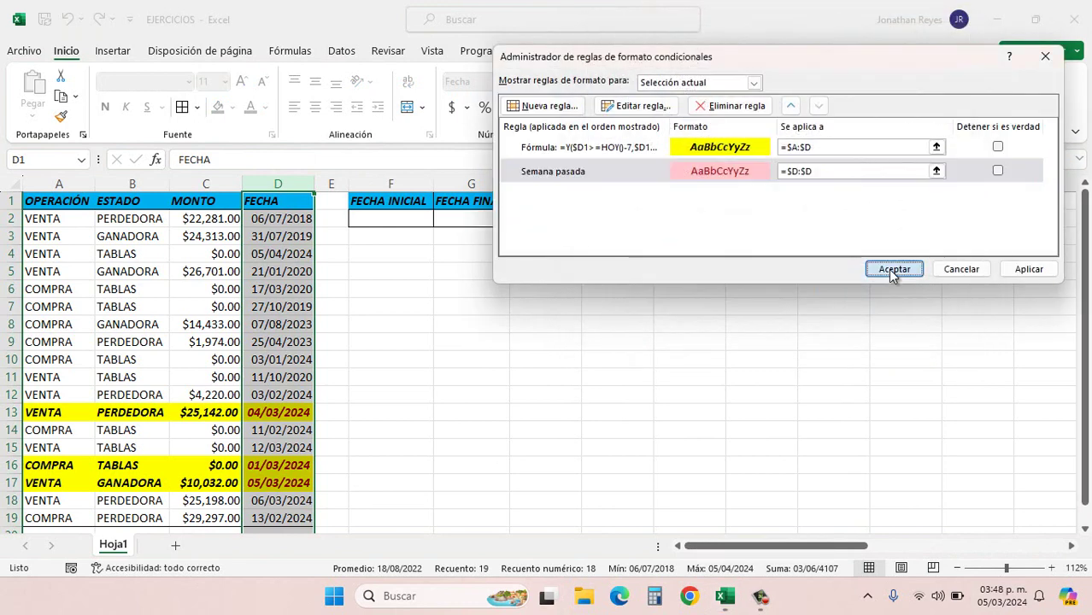
pyautogui.click(895, 269)
pyautogui.click(551, 289)
pyautogui.click(267, 461)
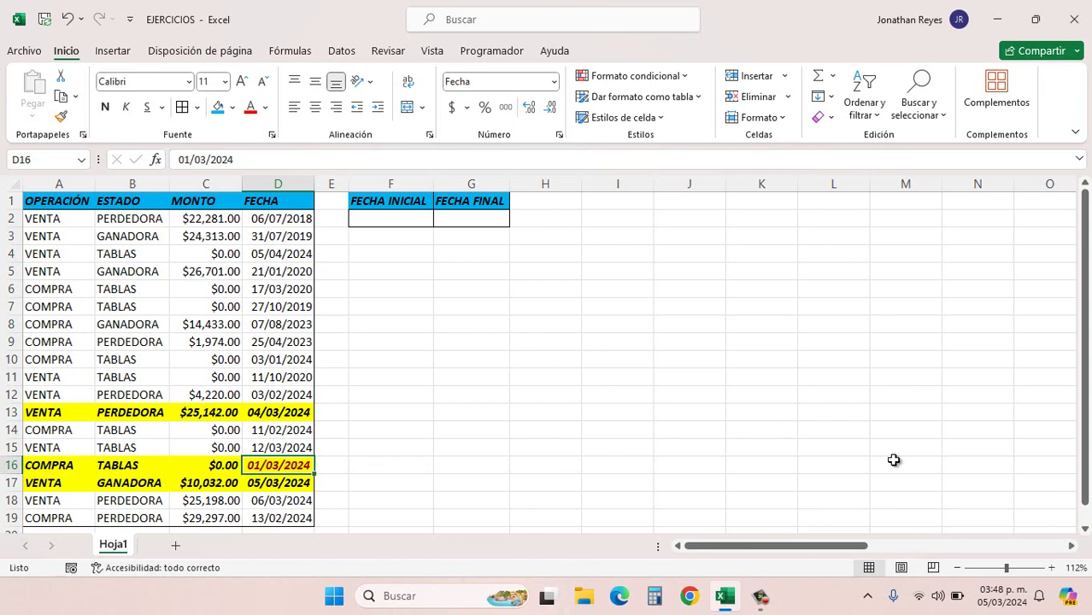
pyautogui.click(1005, 595)
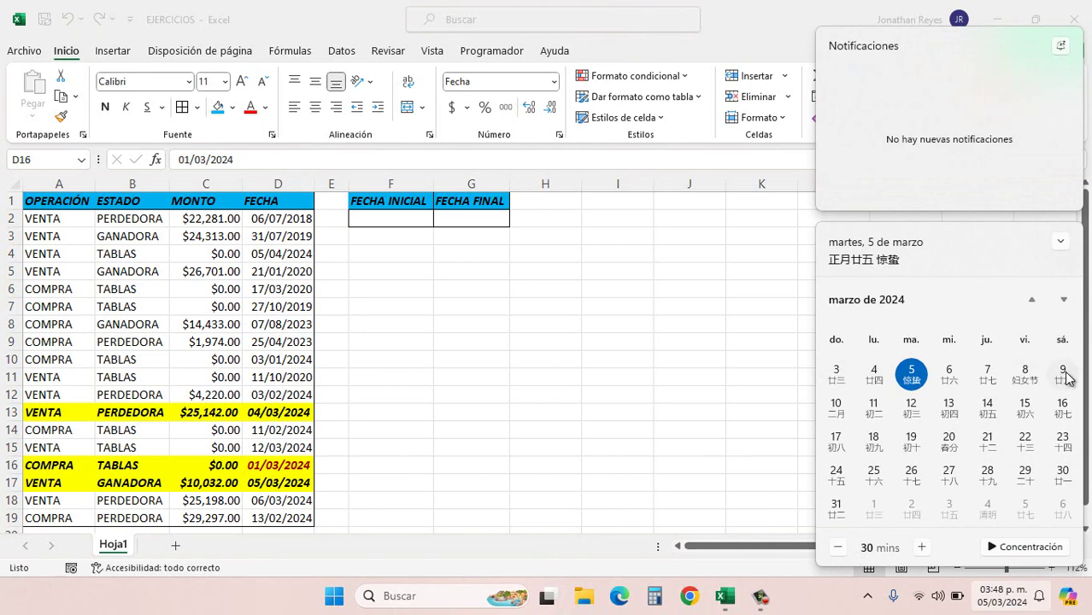
pyautogui.click(1040, 304)
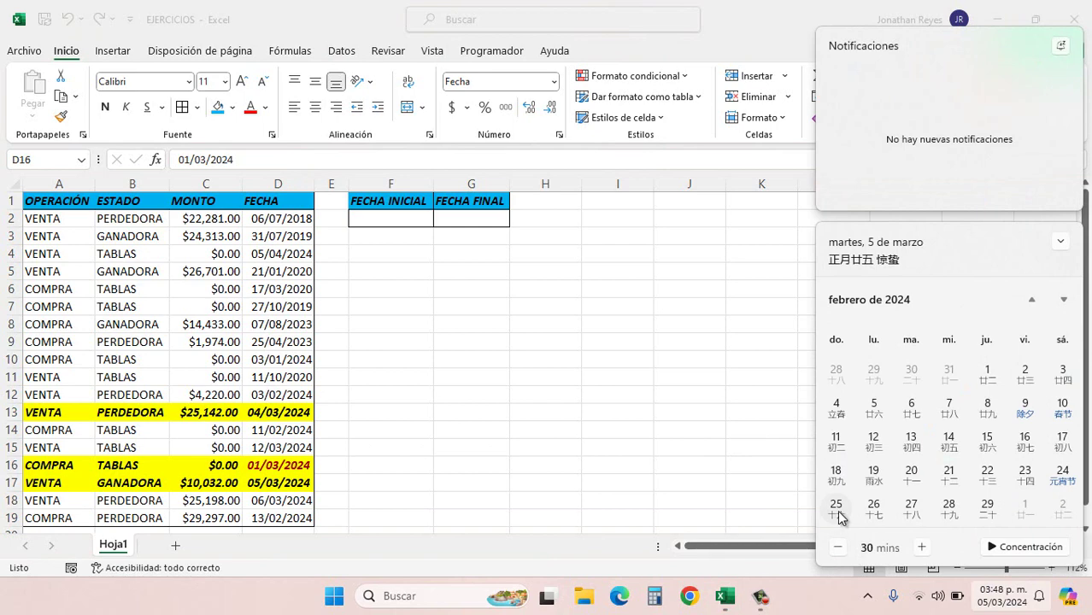
pyautogui.click(1026, 510)
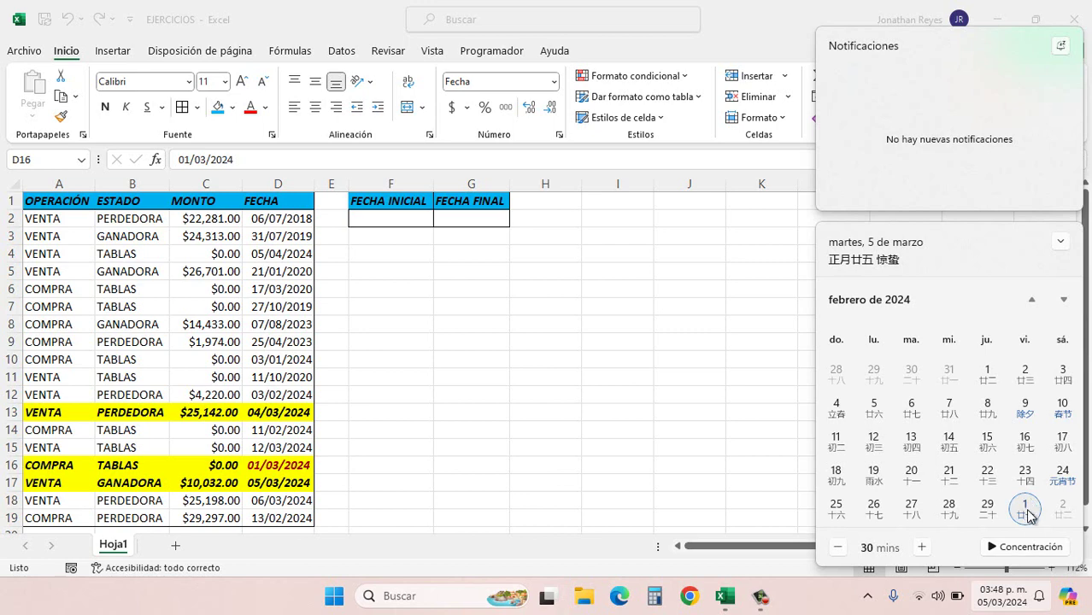
pyautogui.click(277, 465)
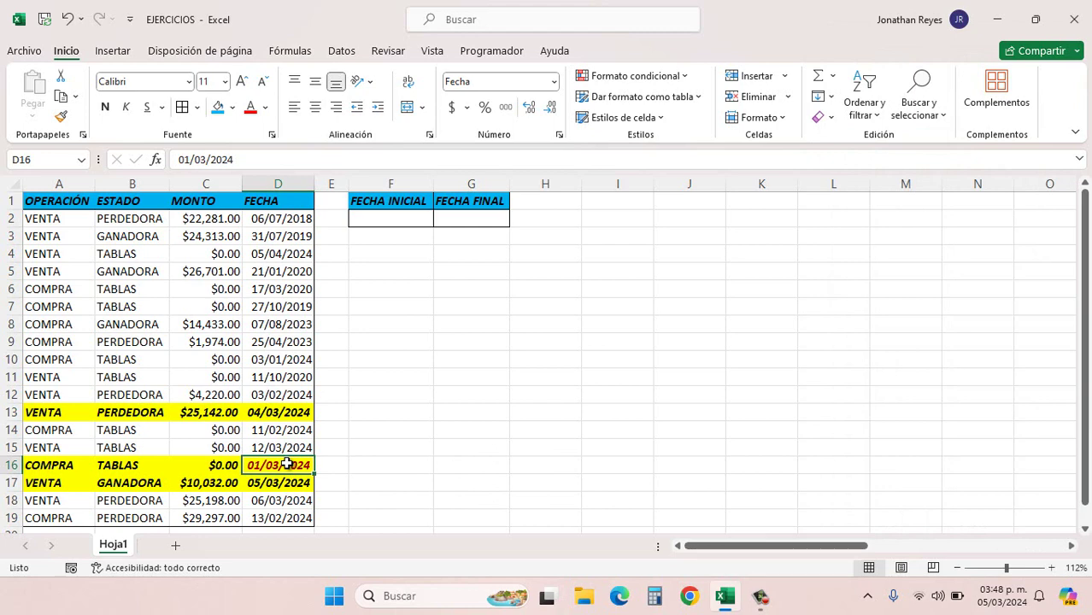
# - Inspect the date and amount in row 13 and select row 16
pyautogui.click(354, 425)
pyautogui.click(288, 415)
pyautogui.click(185, 413)
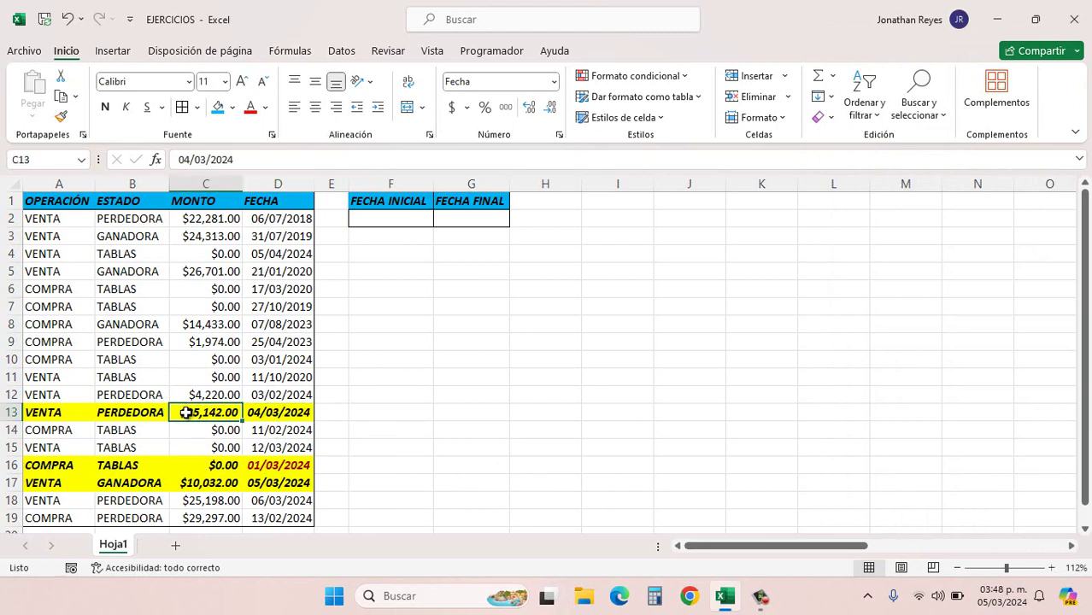
pyautogui.moveTo(281, 467); pyautogui.dragTo(54, 475)
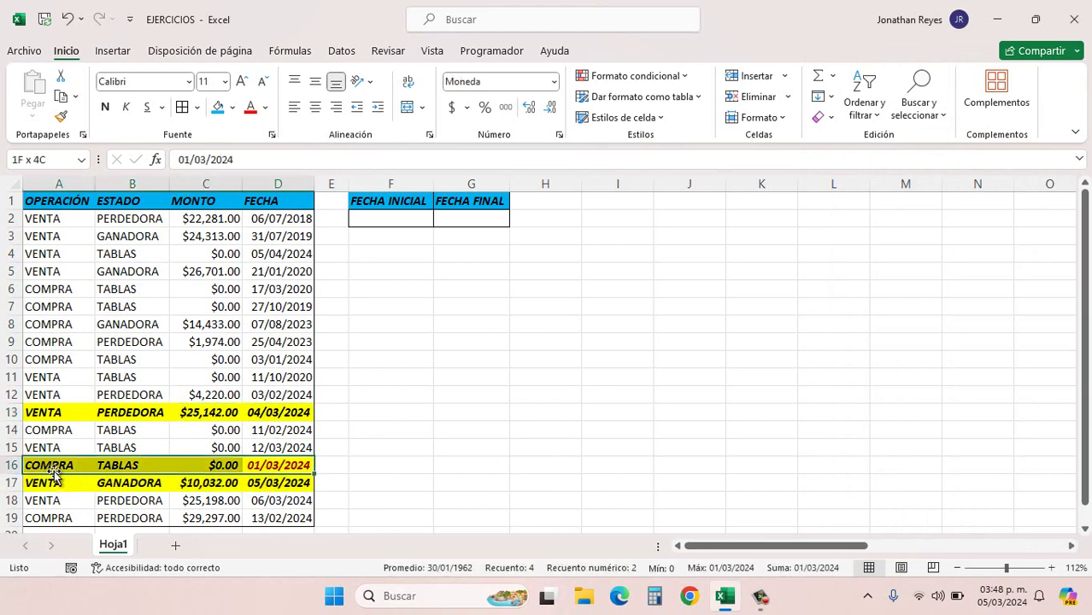
pyautogui.click(111, 430)
# - Replace the yellow rule's formula with =NUM.DE.SEMANA($D1)=NUM.DE.SEMANA(HOY())-1 and apply it
pyautogui.click(637, 75)
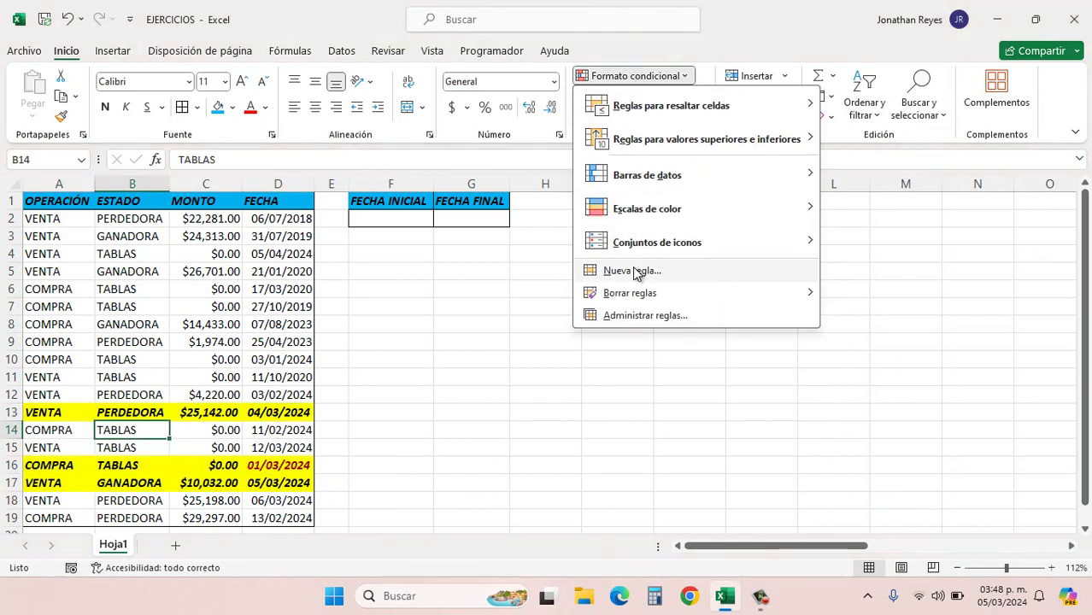
pyautogui.click(645, 315)
pyautogui.click(573, 149)
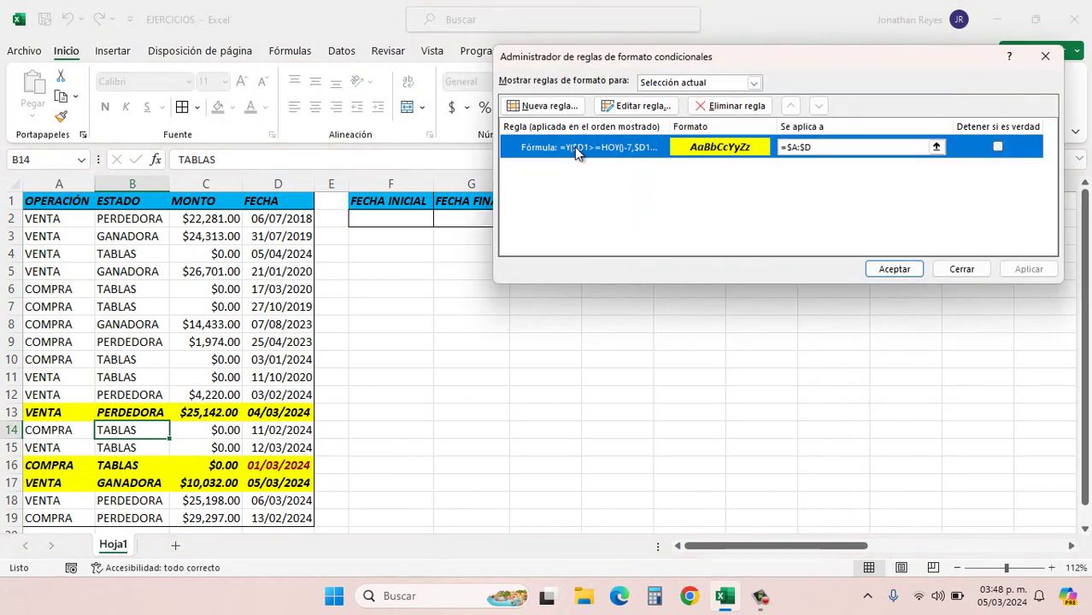
pyautogui.doubleClick(576, 149)
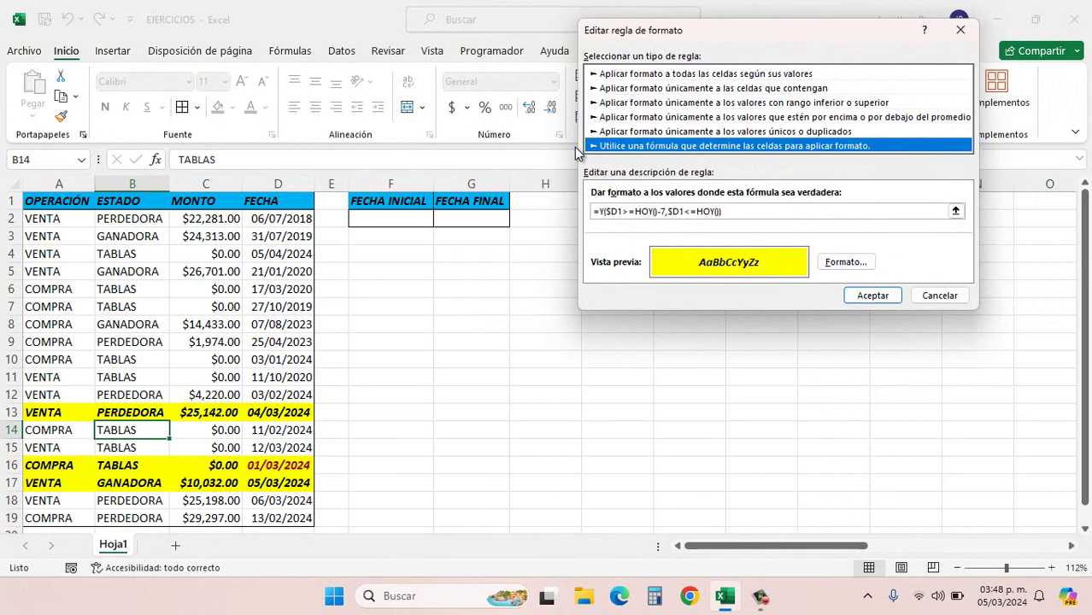
pyautogui.click(590, 210)
pyautogui.press('Delete')
pyautogui.write('=num.de.semana(')
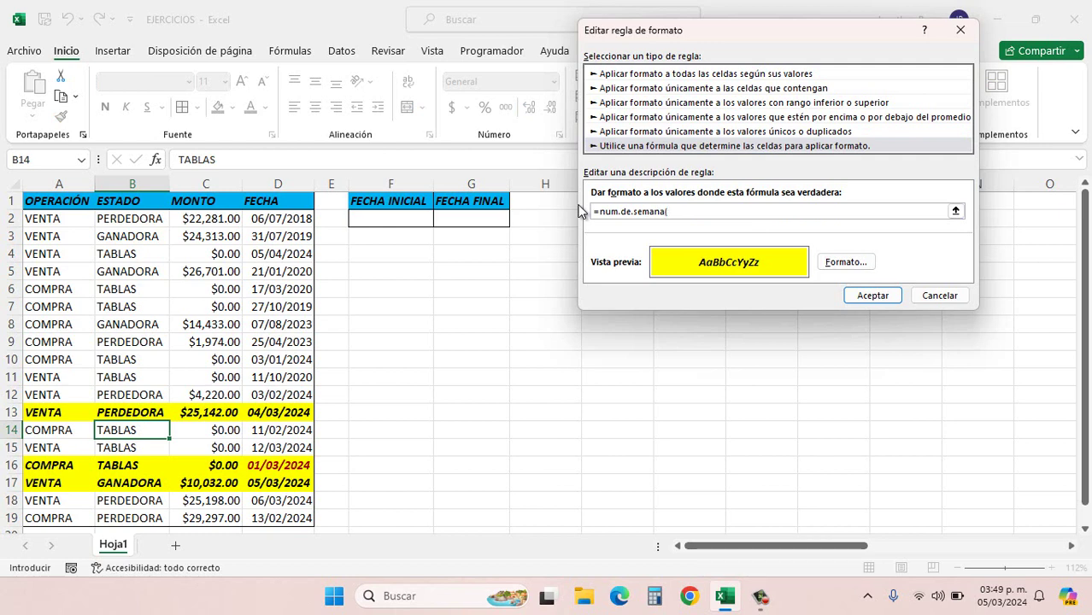
pyautogui.click(298, 195)
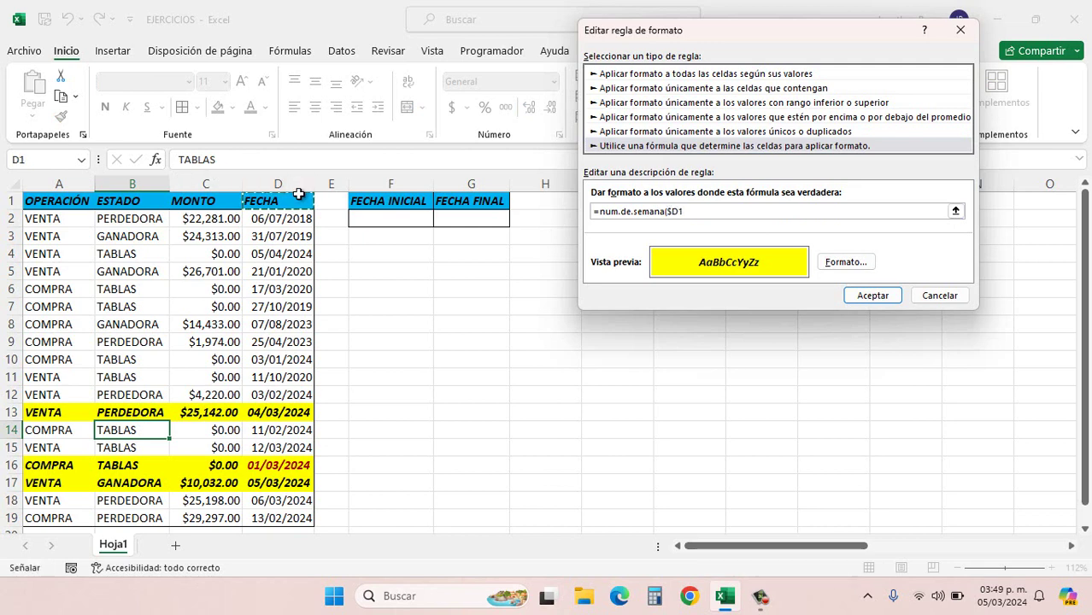
pyautogui.press('F4')
pyautogui.press('F4')
pyautogui.write(')=num.de.semana(hoy())-1')
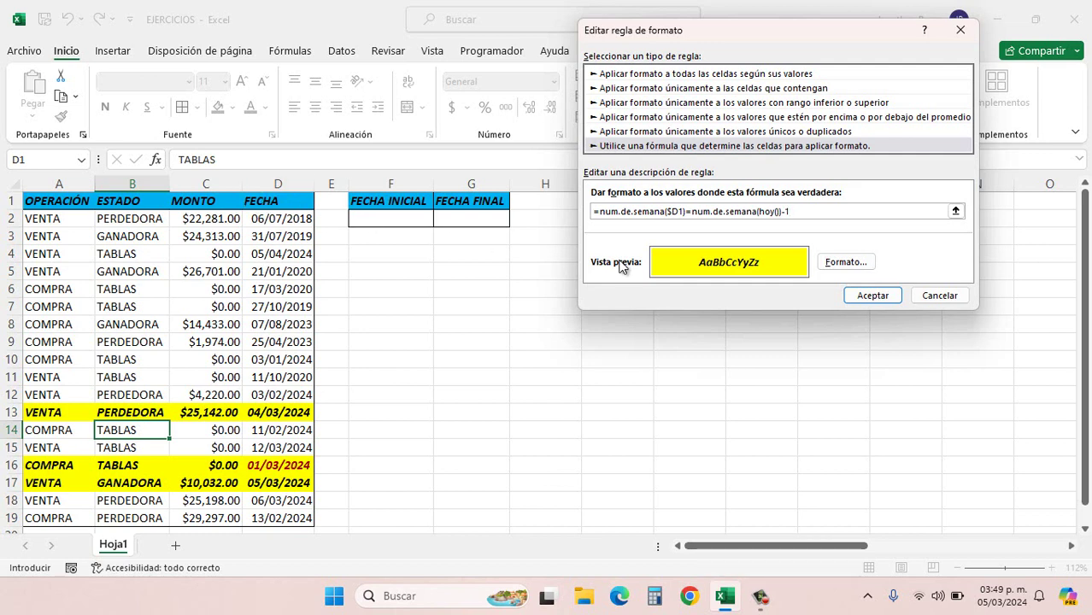
pyautogui.click(873, 296)
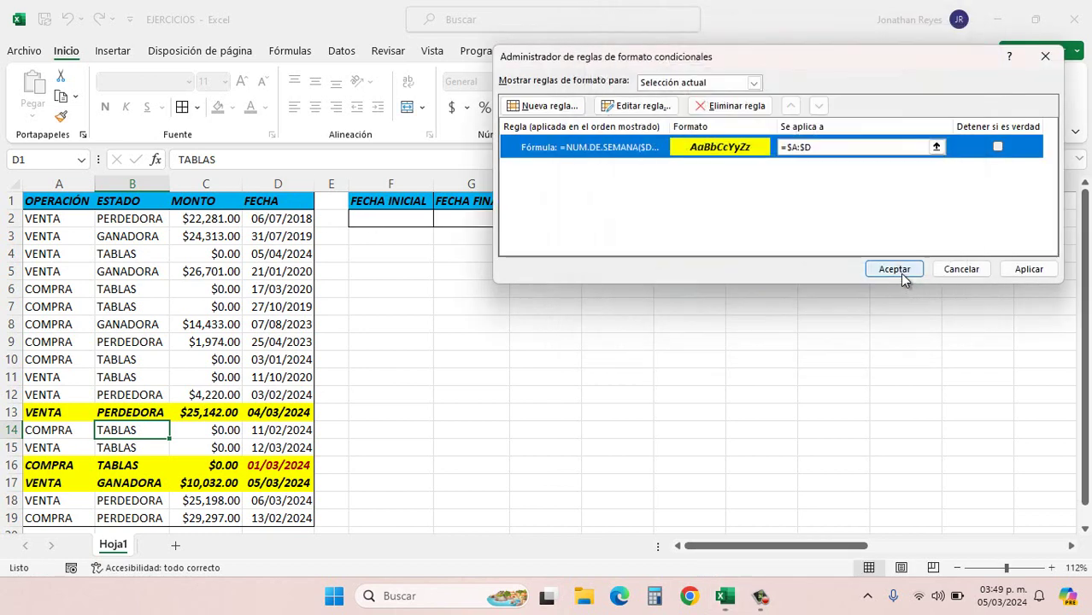
pyautogui.click(896, 269)
pyautogui.click(323, 417)
pyautogui.moveTo(53, 465); pyautogui.dragTo(286, 465)
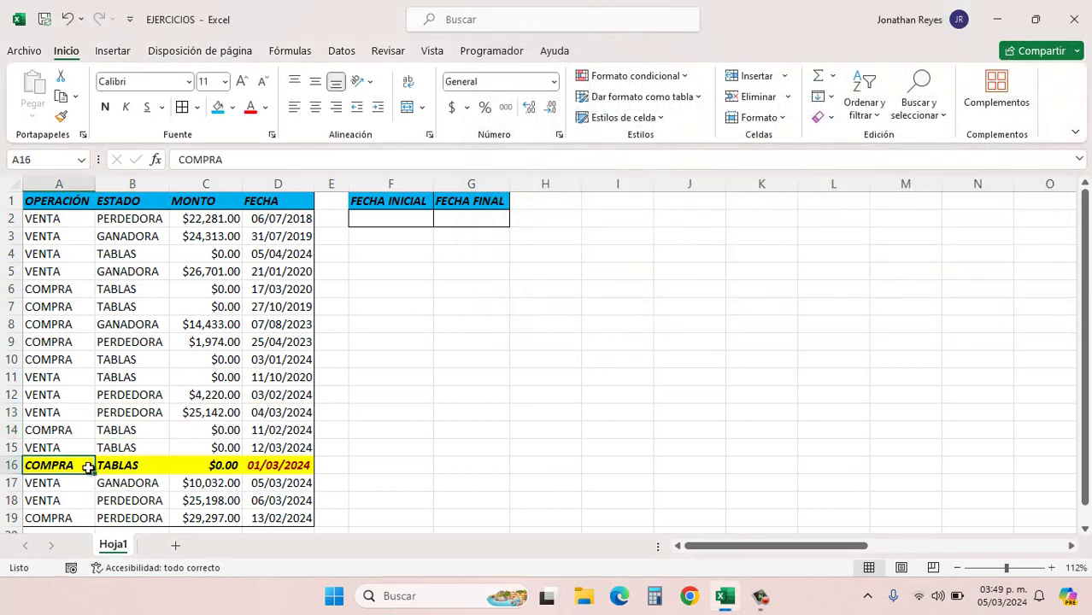
pyautogui.click(290, 462)
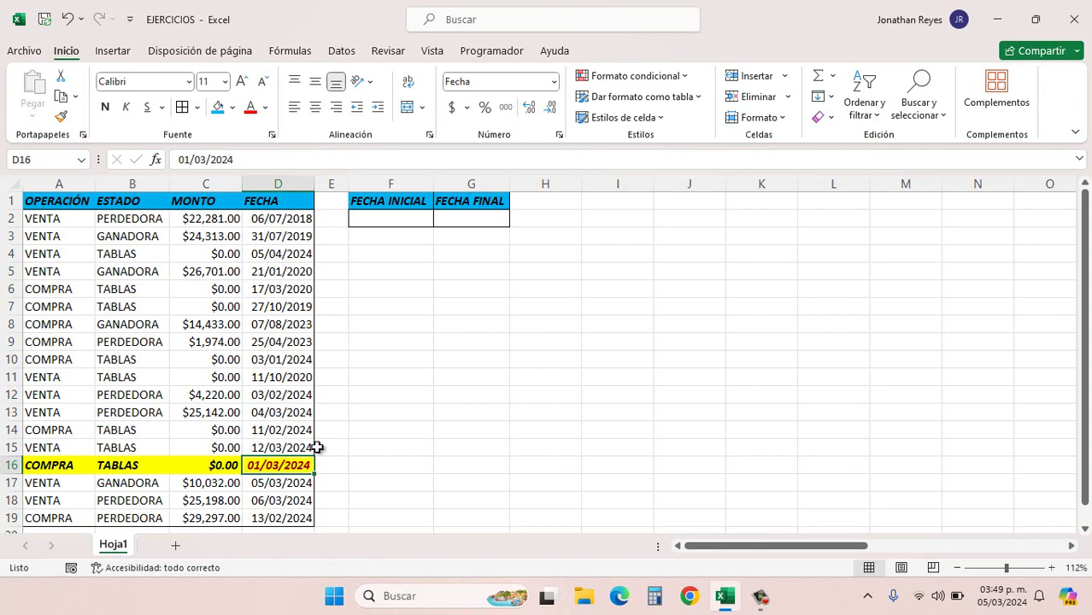
pyautogui.click(318, 449)
pyautogui.click(284, 470)
pyautogui.click(273, 183)
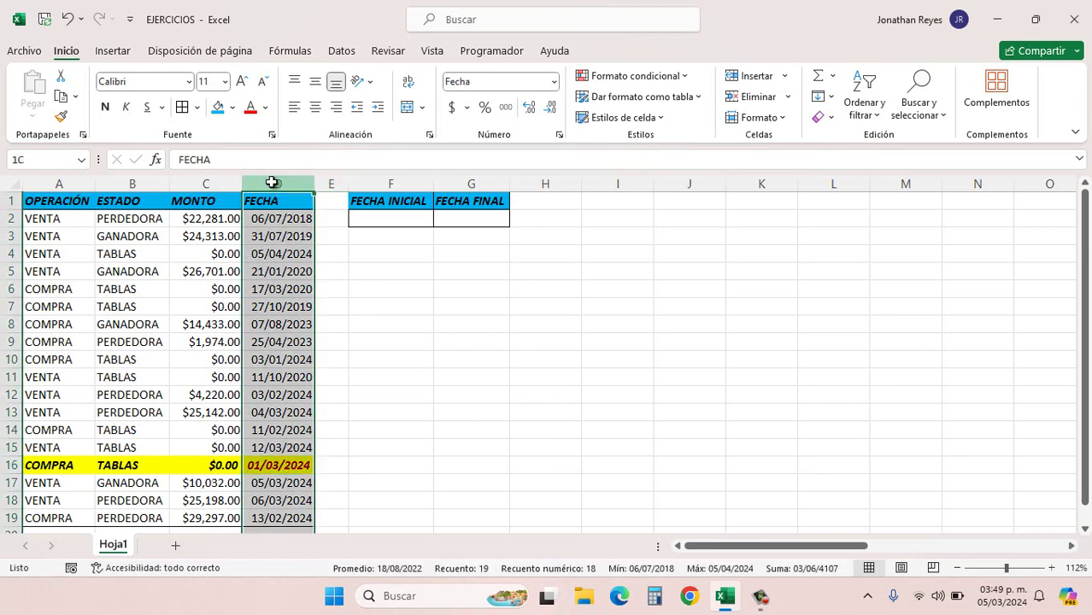
pyautogui.click(658, 75)
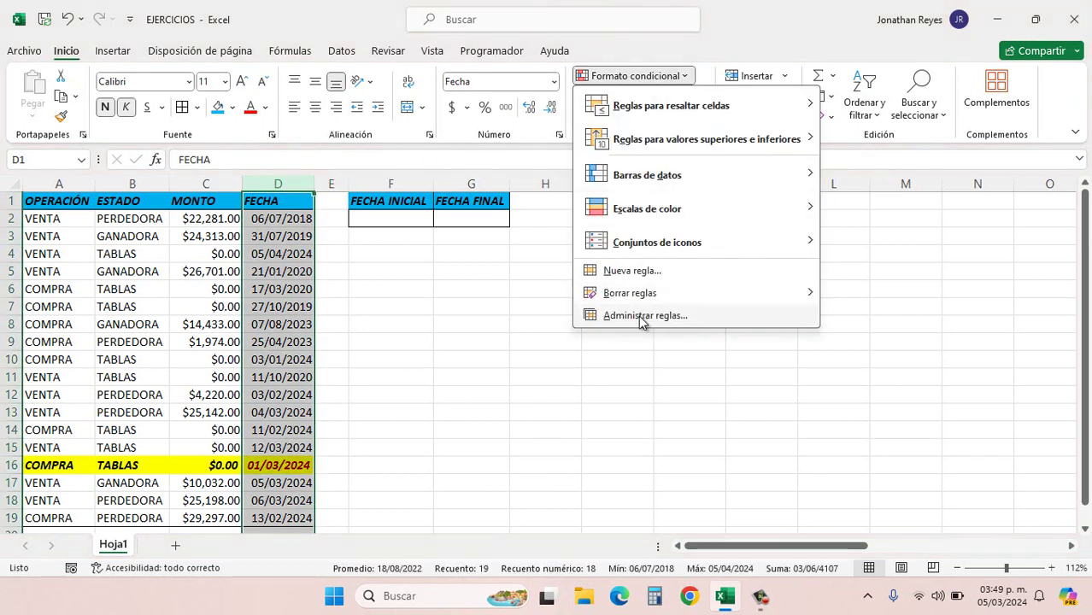
pyautogui.click(641, 315)
pyautogui.doubleClick(584, 176)
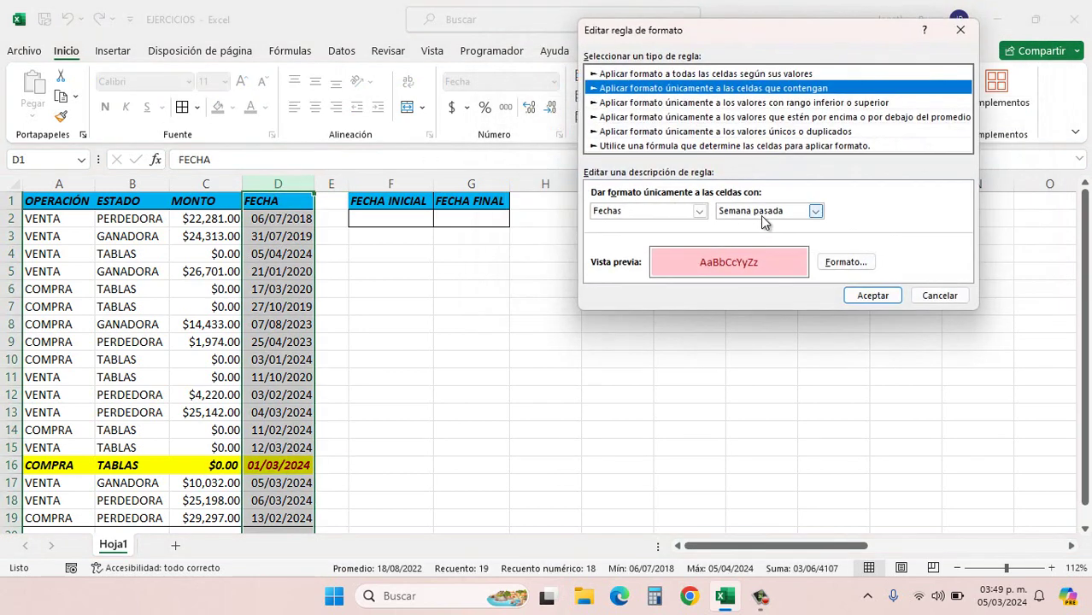
pyautogui.click(815, 210)
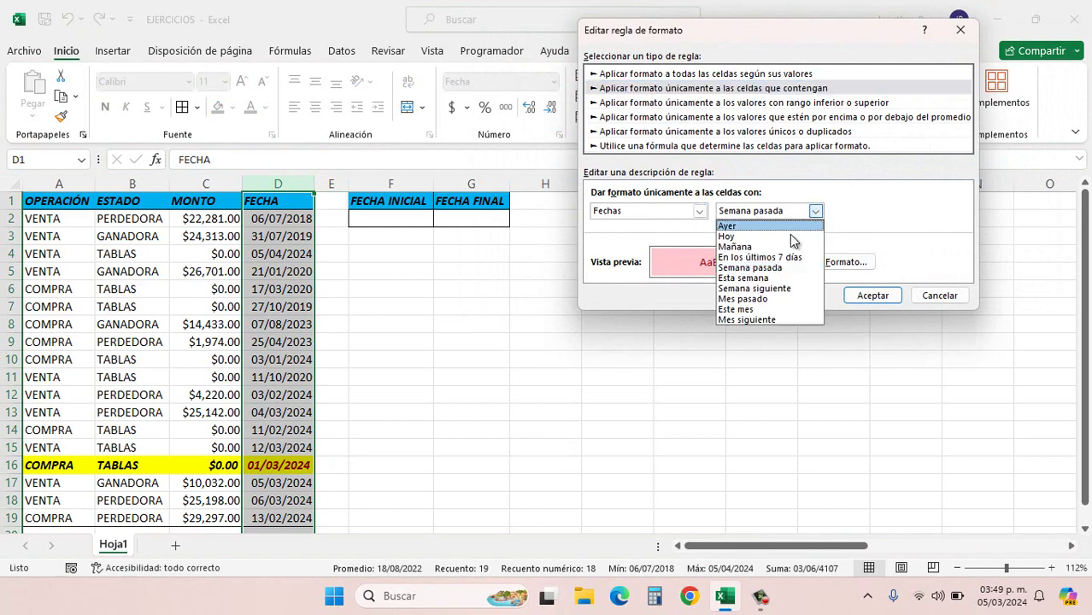
pyautogui.click(752, 279)
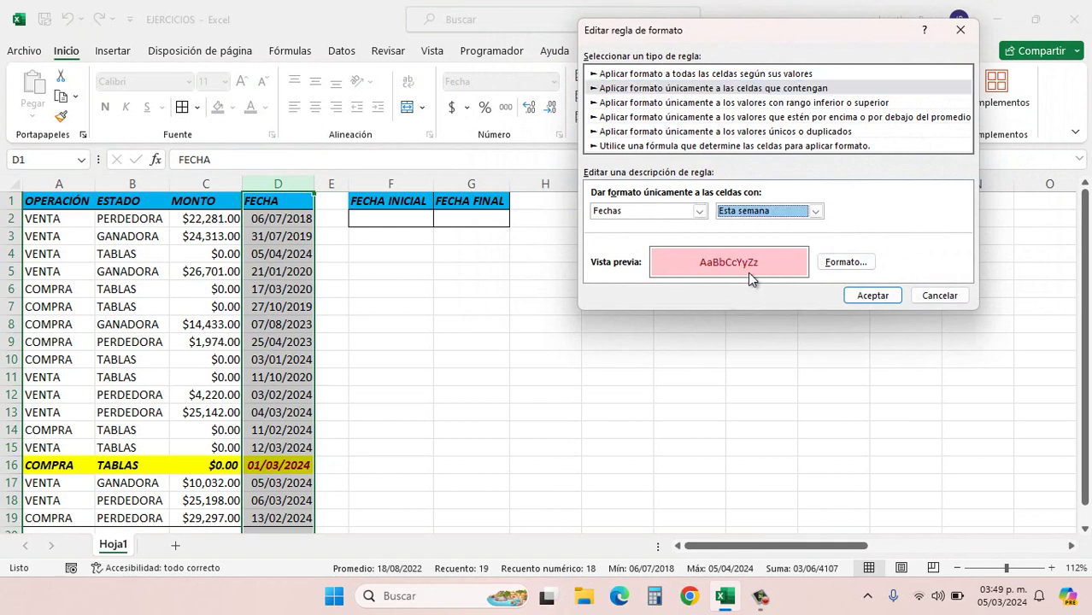
pyautogui.click(873, 296)
pyautogui.click(895, 268)
pyautogui.click(595, 366)
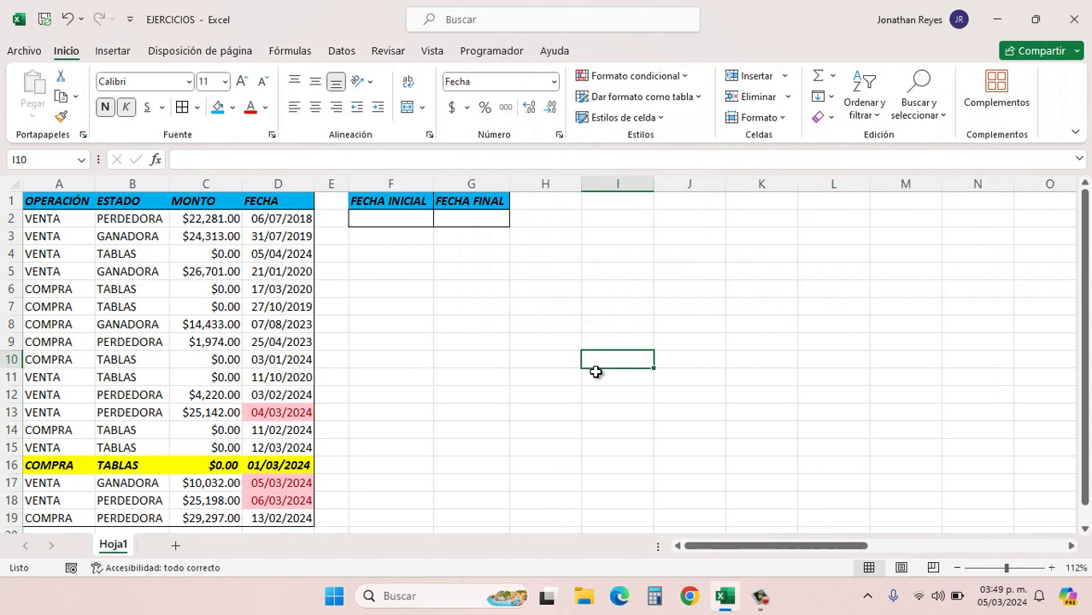
pyautogui.click(276, 412)
pyautogui.moveTo(285, 483); pyautogui.dragTo(295, 502)
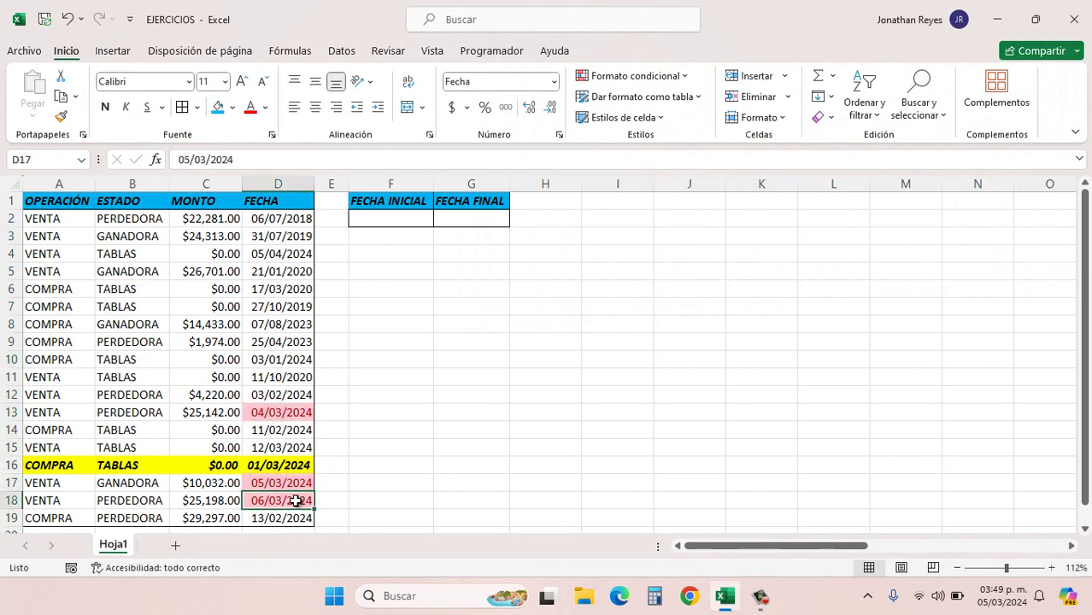
pyautogui.click(984, 596)
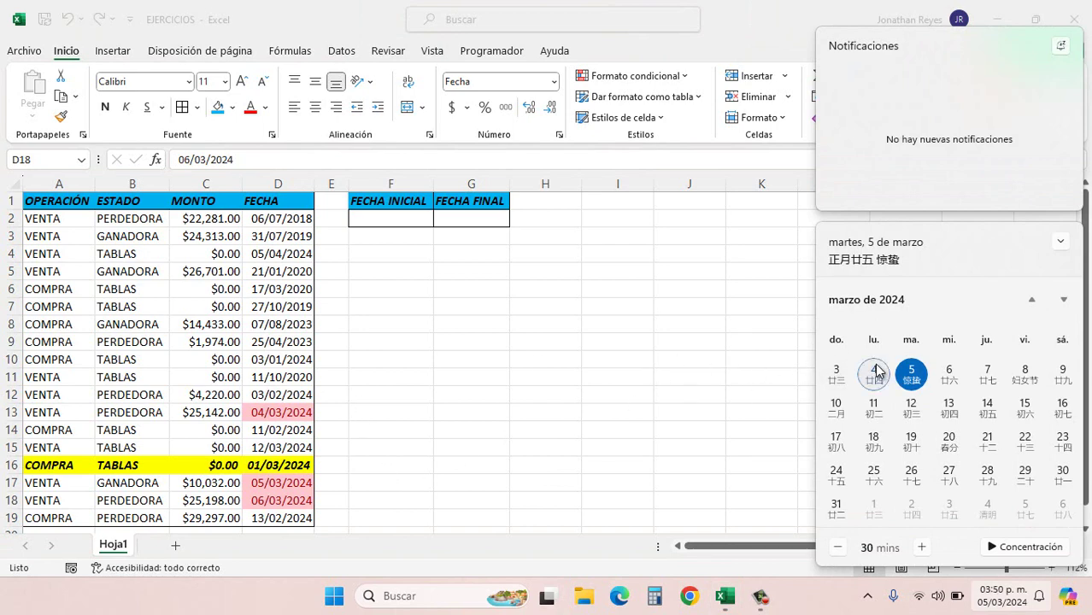
pyautogui.click(947, 376)
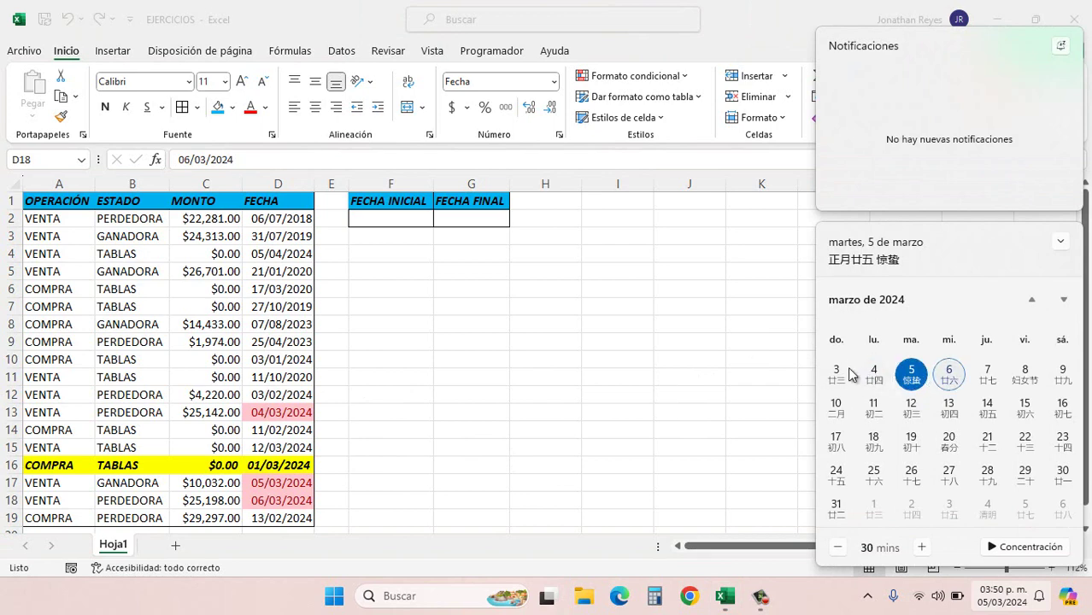
pyautogui.click(515, 364)
pyautogui.moveTo(68, 180); pyautogui.dragTo(279, 183)
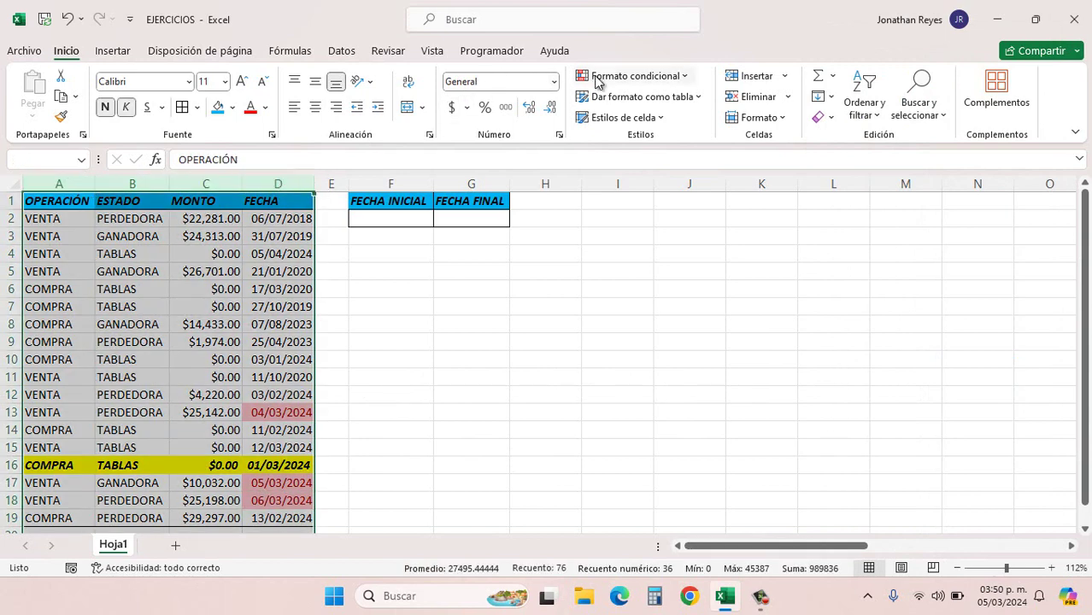
# - Edit the yellow NUM.DE.SEMANA rule to remove the -1 so it matches the current week
pyautogui.click(632, 76)
pyautogui.click(651, 315)
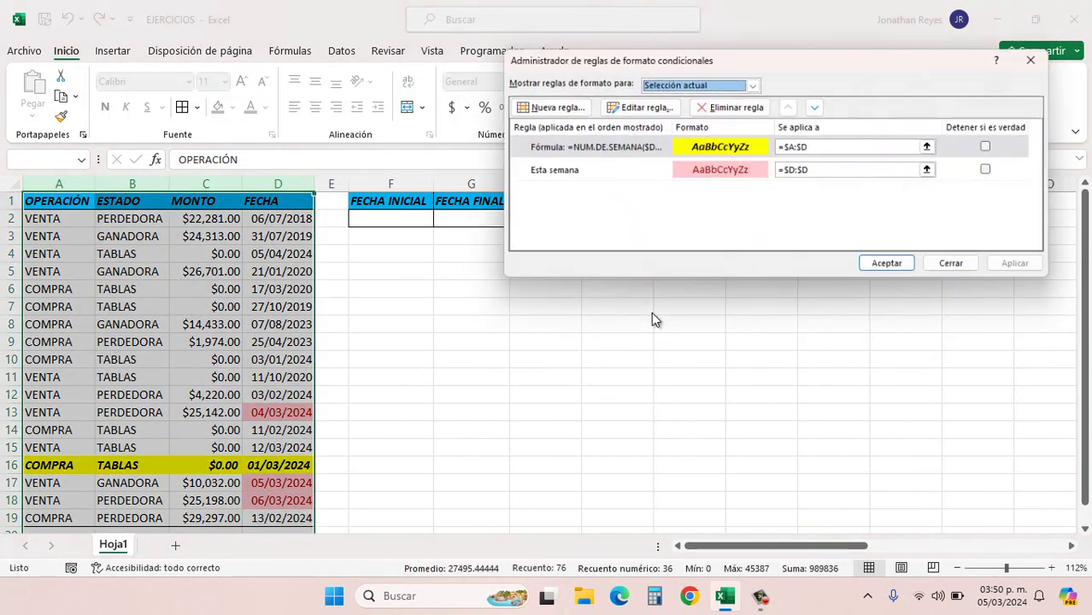
pyautogui.doubleClick(578, 147)
pyautogui.click(603, 210)
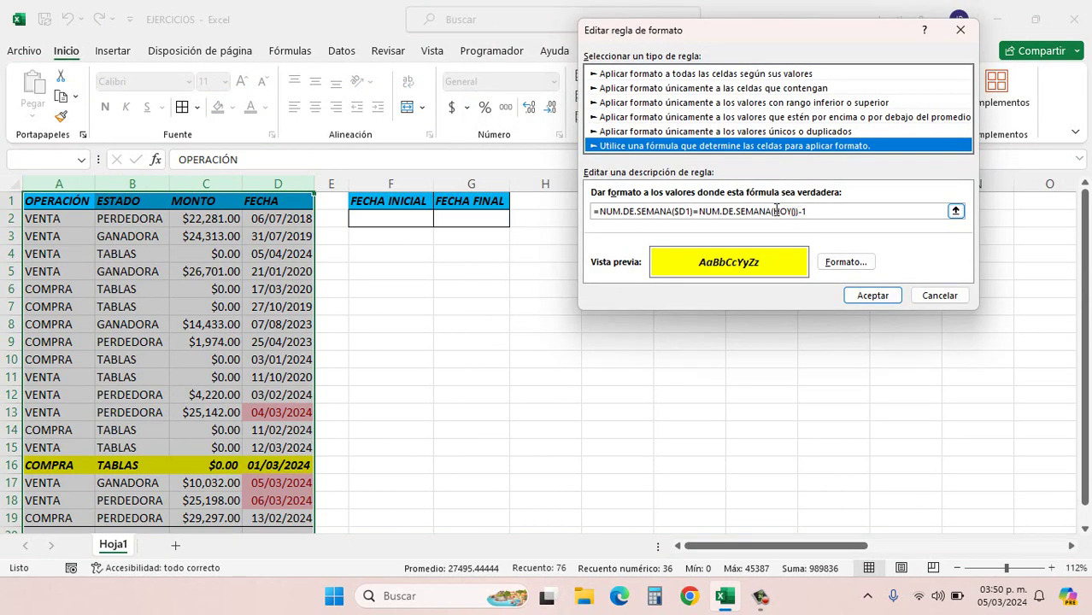
pyautogui.write('1')
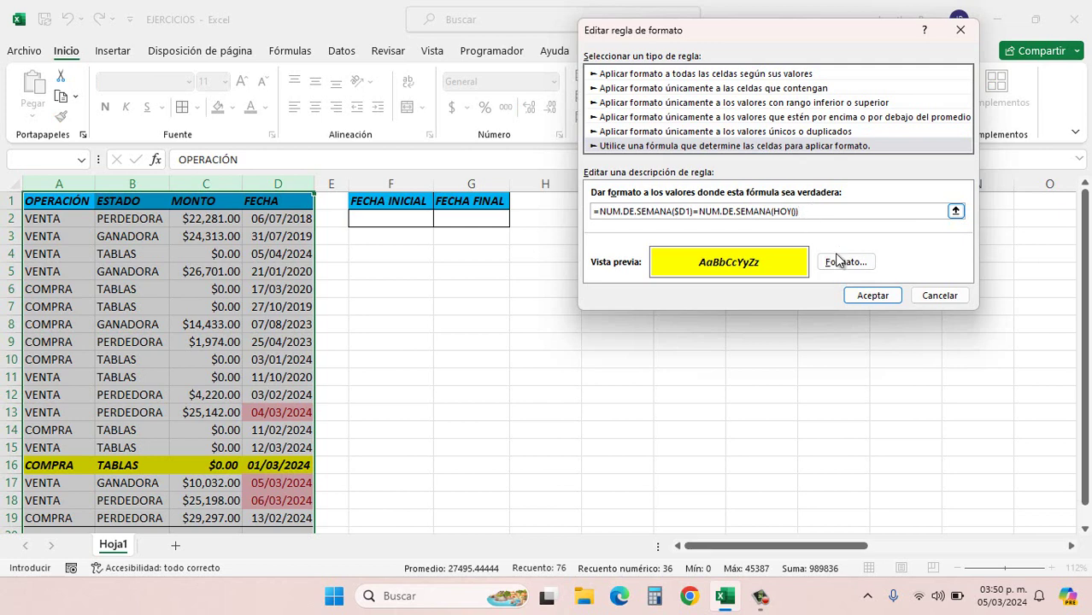
pyautogui.click(872, 295)
pyautogui.click(887, 270)
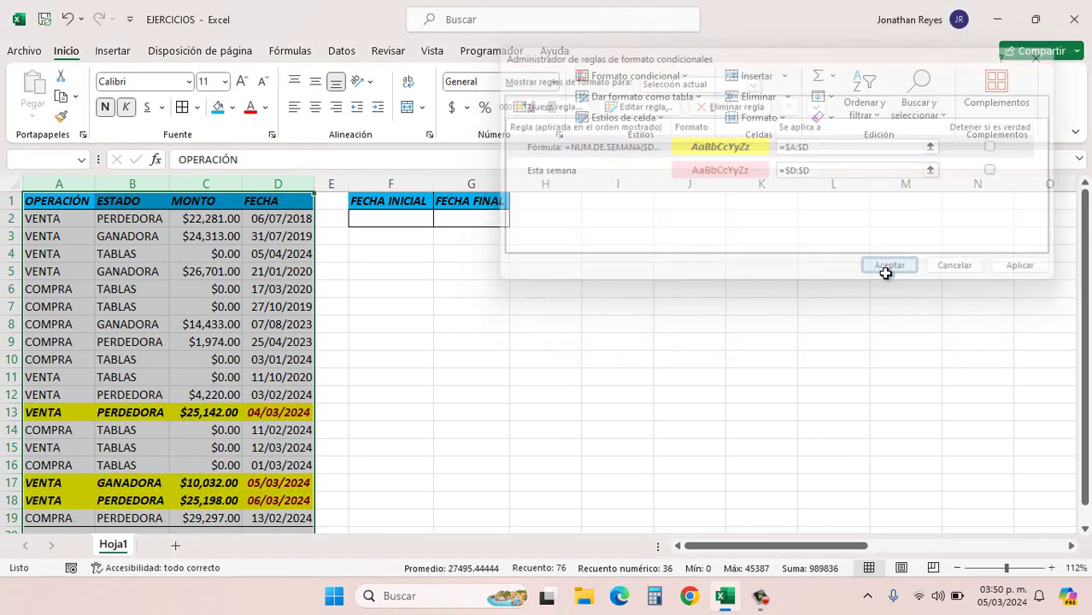
# - Verify highlighted rows 13, 17 and 18 with dates 04/03, 05/03 and 06/03/2024
pyautogui.click(547, 379)
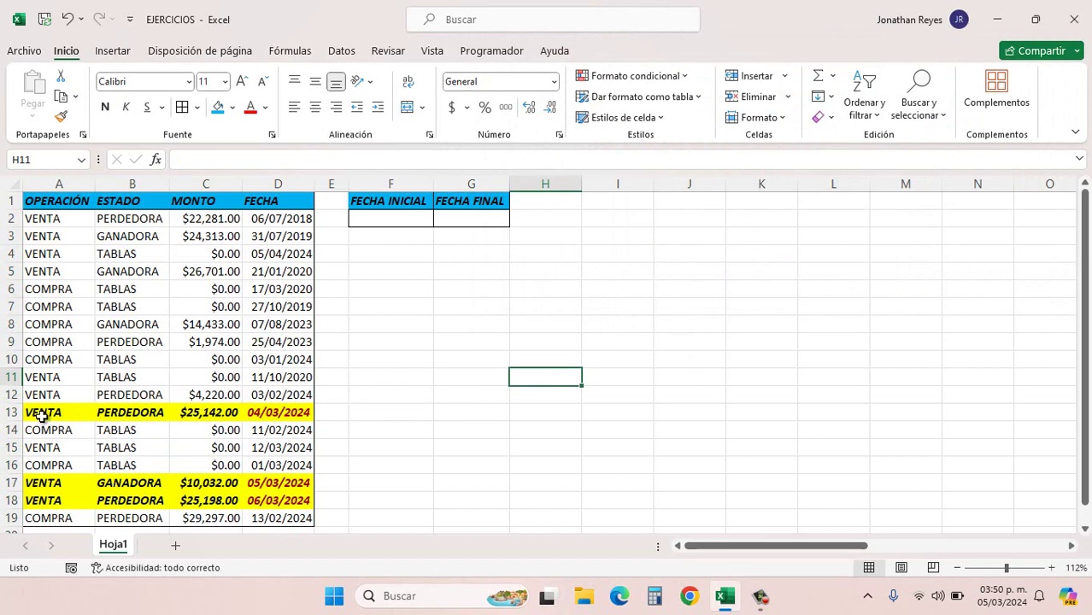
pyautogui.moveTo(40, 413); pyautogui.dragTo(252, 412)
pyautogui.moveTo(61, 482); pyautogui.dragTo(264, 500)
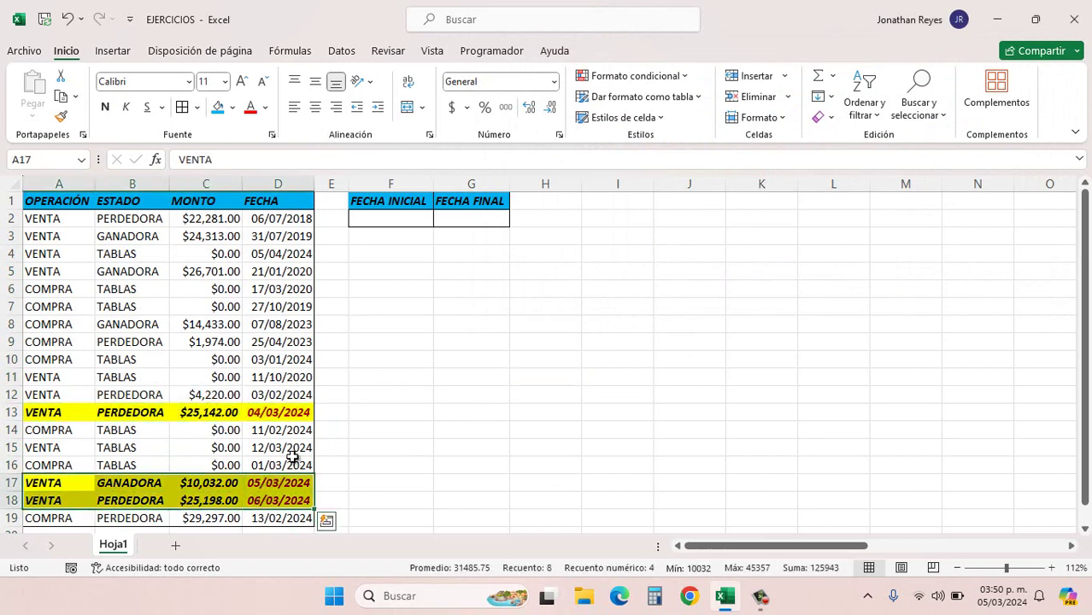
pyautogui.click(277, 412)
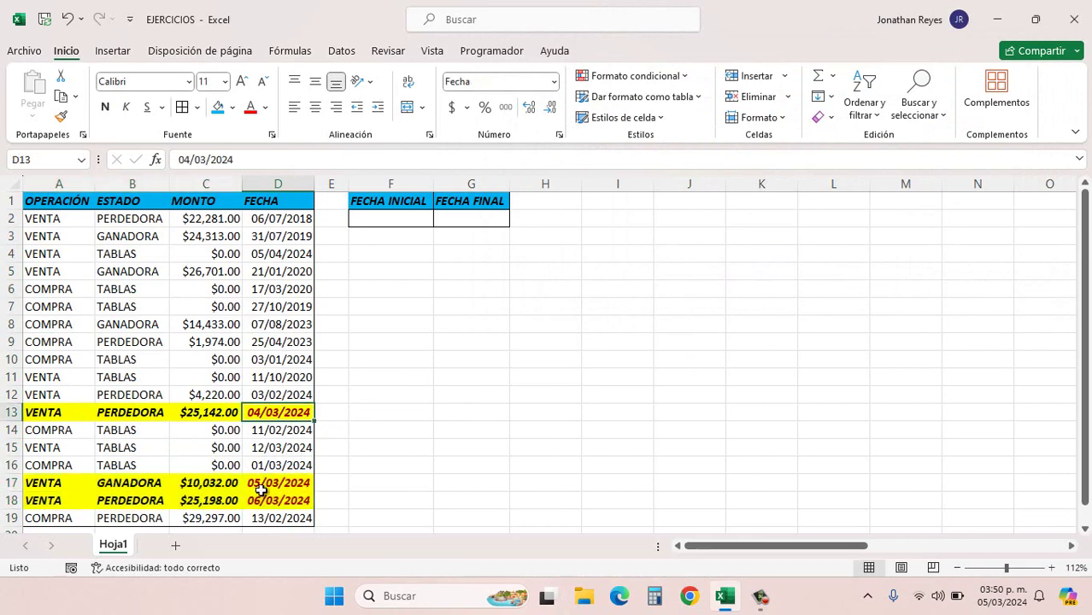
pyautogui.click(263, 486)
pyautogui.click(267, 502)
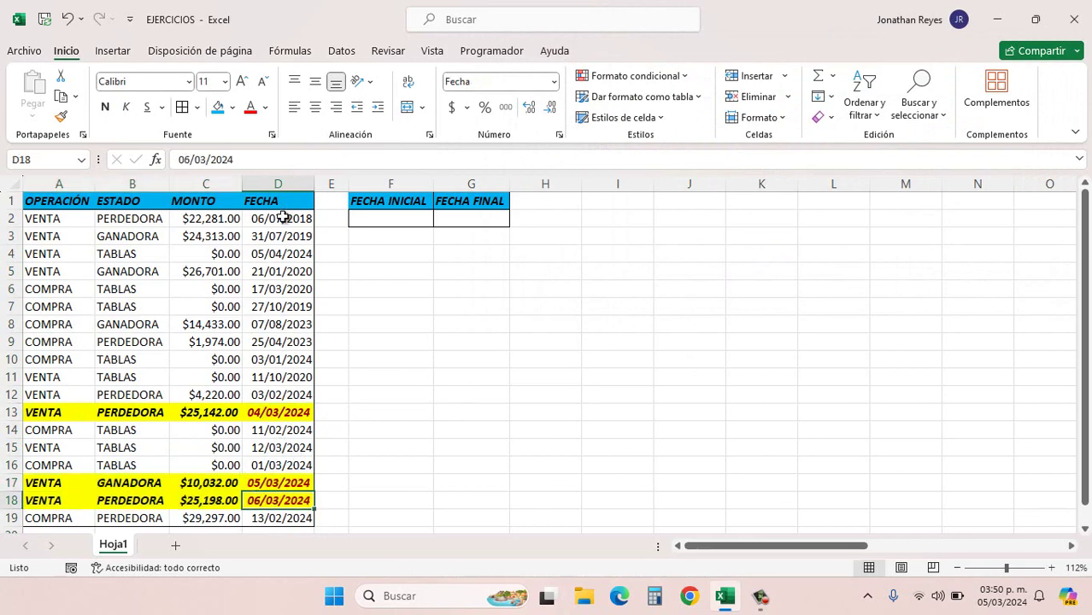
pyautogui.click(294, 240)
# - Switch the pink FECHA rule on column D from Esta semana to Semana siguiente, then check D15
pyautogui.click(283, 200)
pyautogui.hotkey('ctrl', 'shift', 'Down')
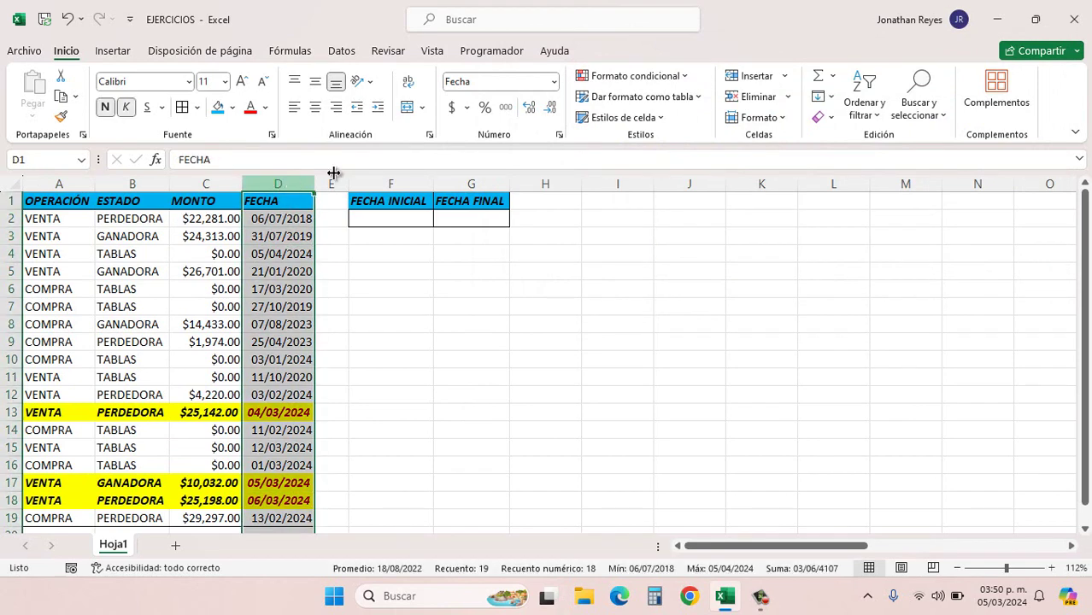
pyautogui.click(629, 76)
pyautogui.click(641, 316)
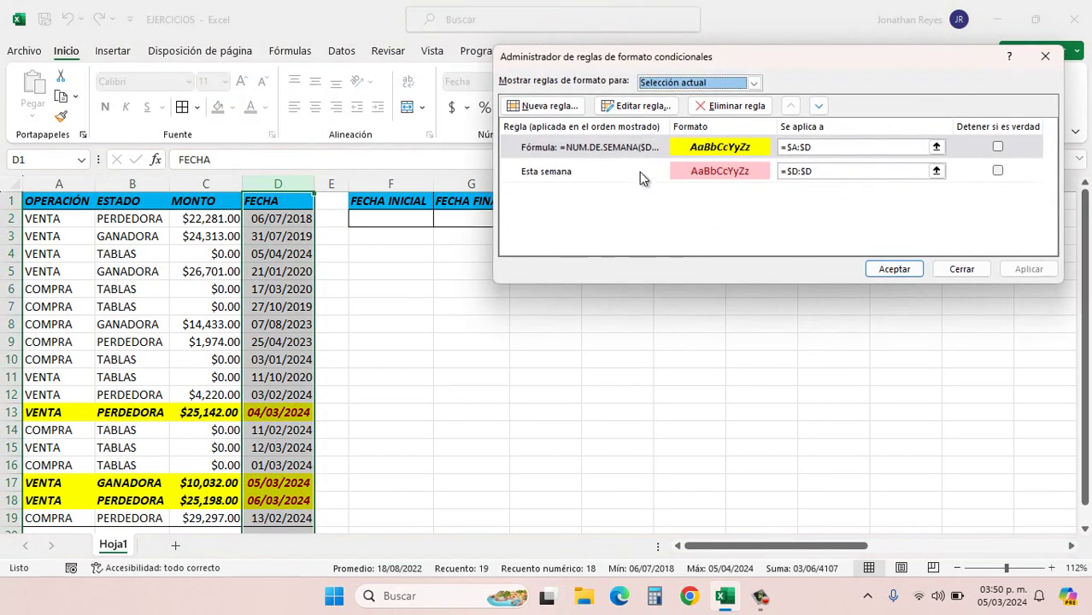
pyautogui.doubleClick(606, 172)
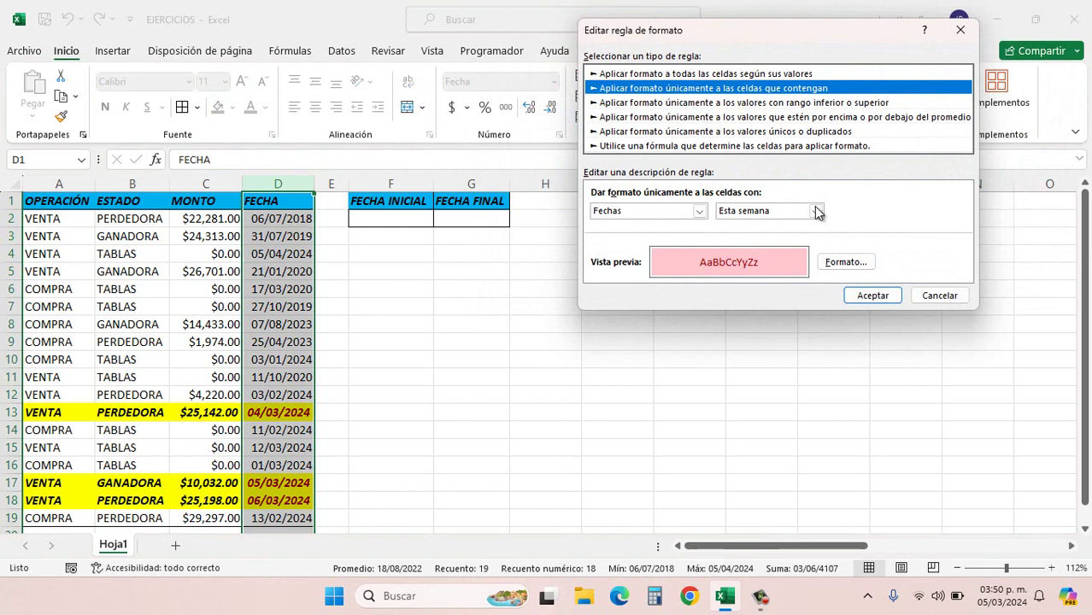
pyautogui.click(815, 211)
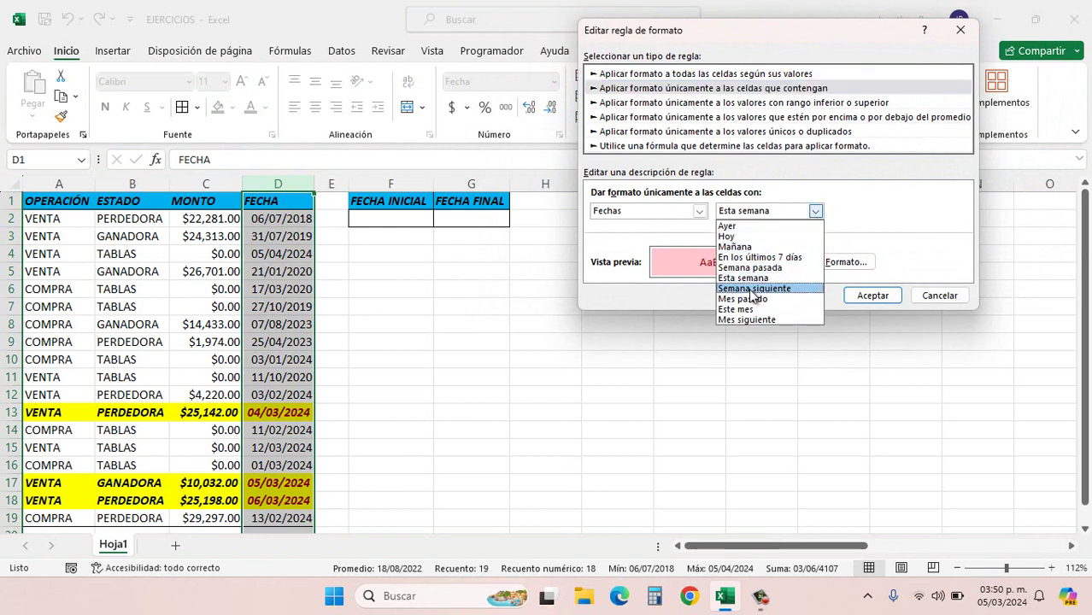
pyautogui.click(754, 289)
pyautogui.click(869, 304)
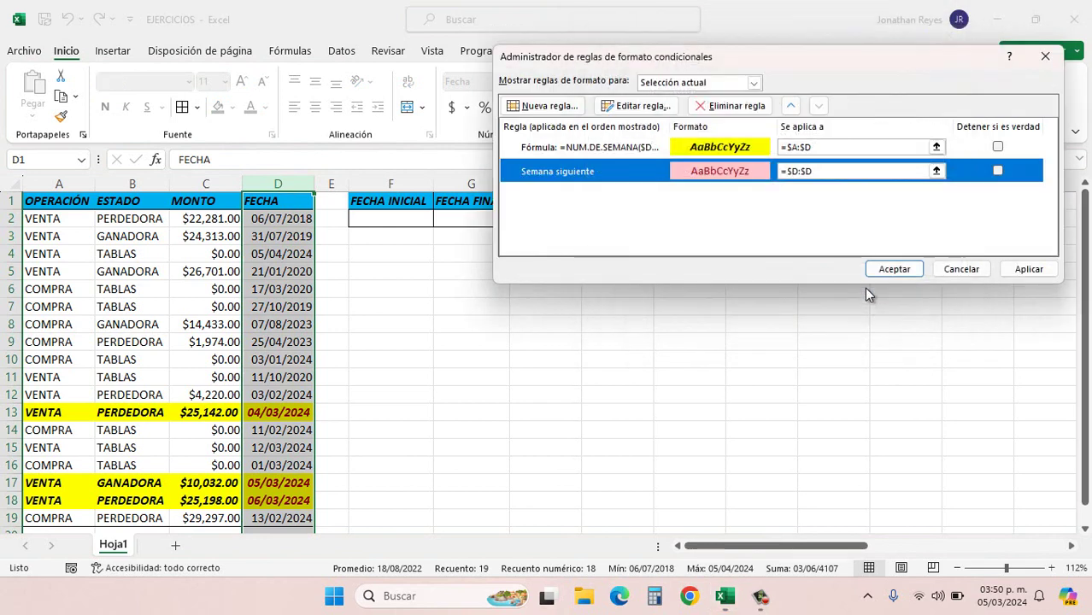
pyautogui.click(896, 270)
pyautogui.click(517, 363)
pyautogui.click(248, 446)
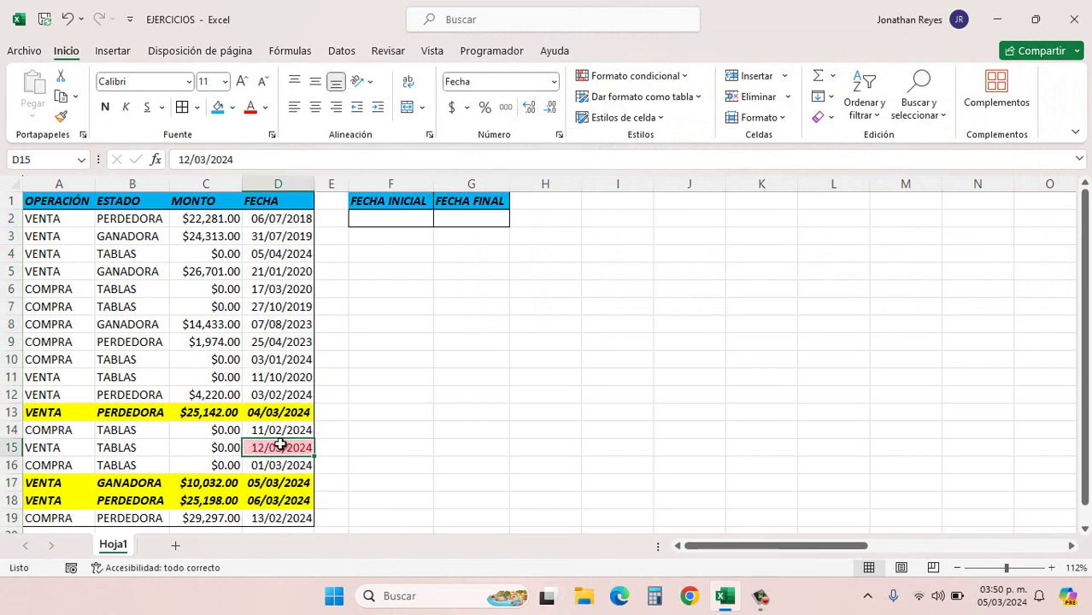
pyautogui.click(993, 596)
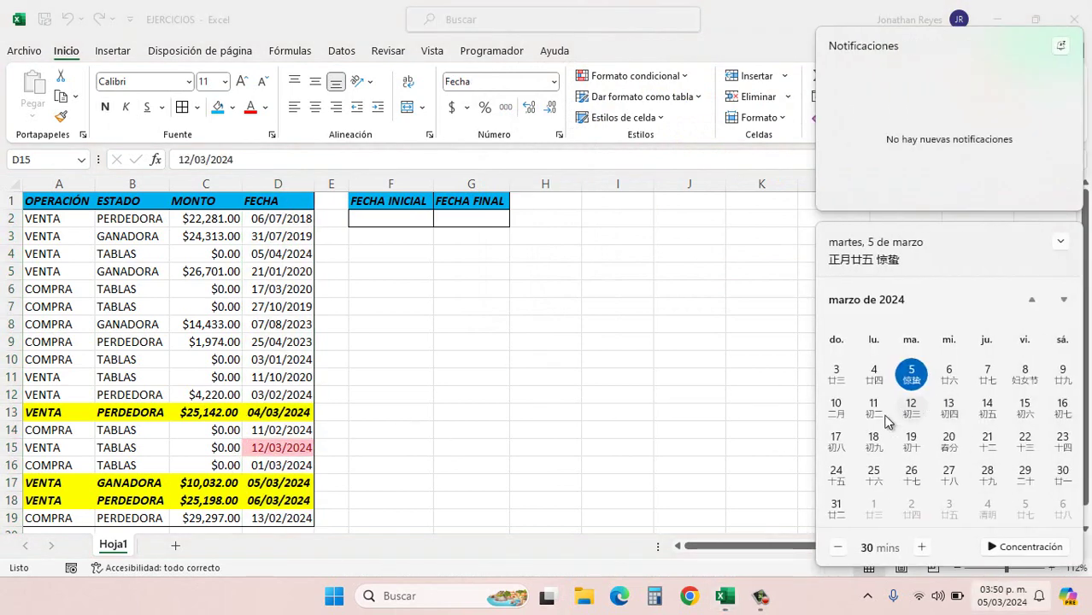
pyautogui.click(910, 409)
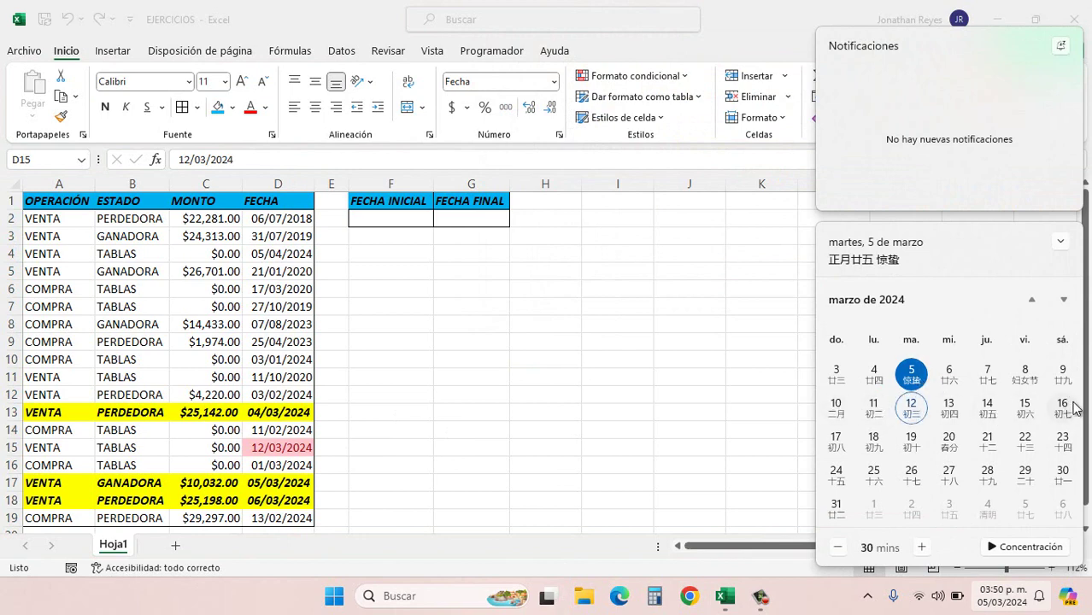
pyautogui.click(918, 410)
pyautogui.click(918, 410)
pyautogui.click(287, 448)
# - Append +1 after HOY() in the yellow A:D rule, highlighting row 15 (12/03/2024)
pyautogui.click(60, 186)
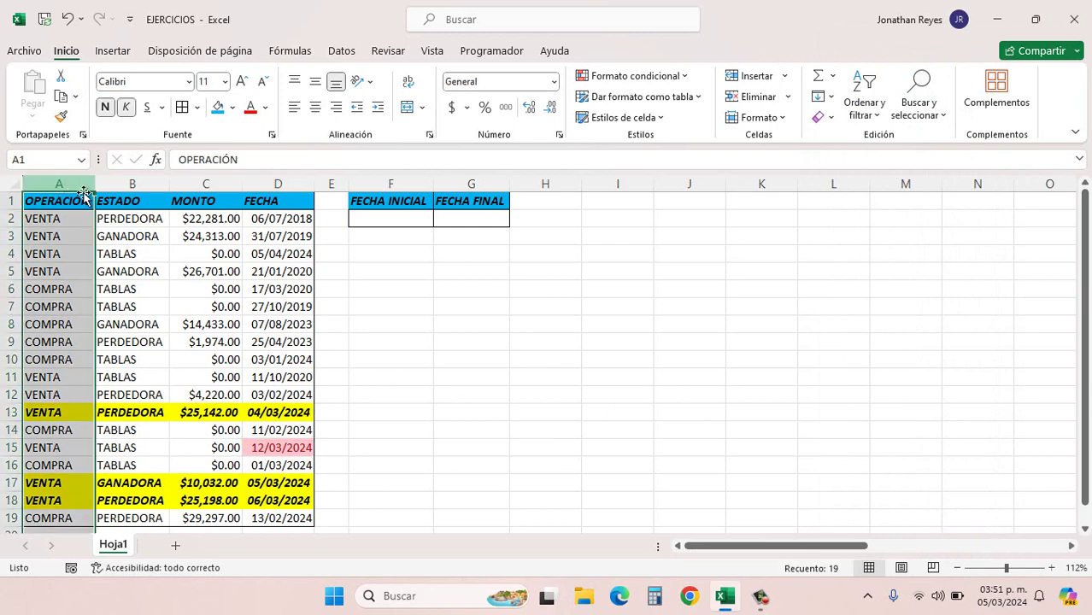
pyautogui.keyDown('shift'); pyautogui.click(262, 184); pyautogui.keyUp('shift')
pyautogui.click(632, 75)
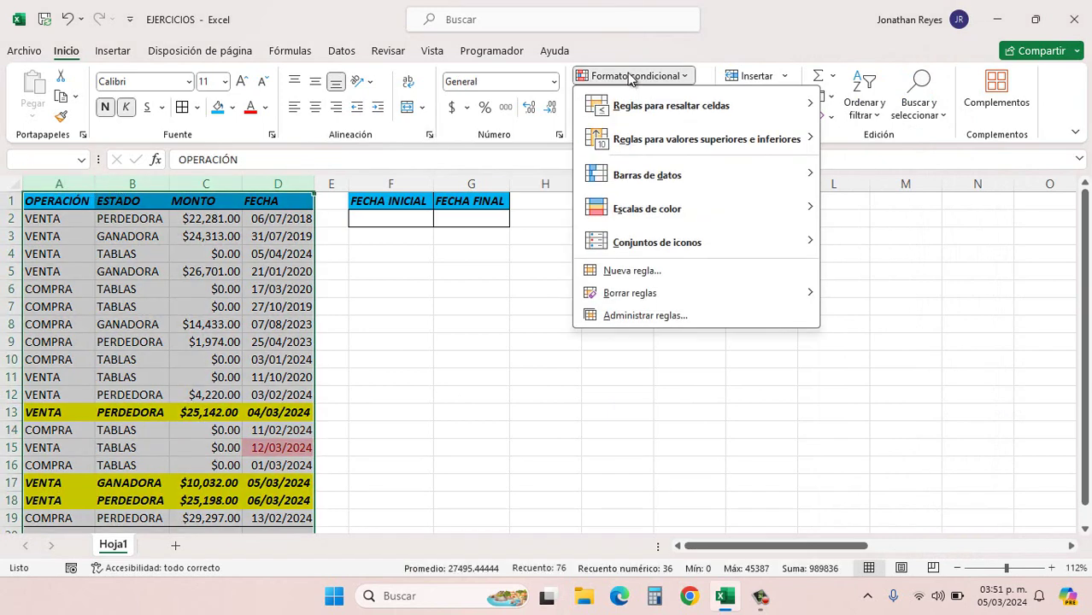
pyautogui.click(646, 314)
pyautogui.doubleClick(574, 152)
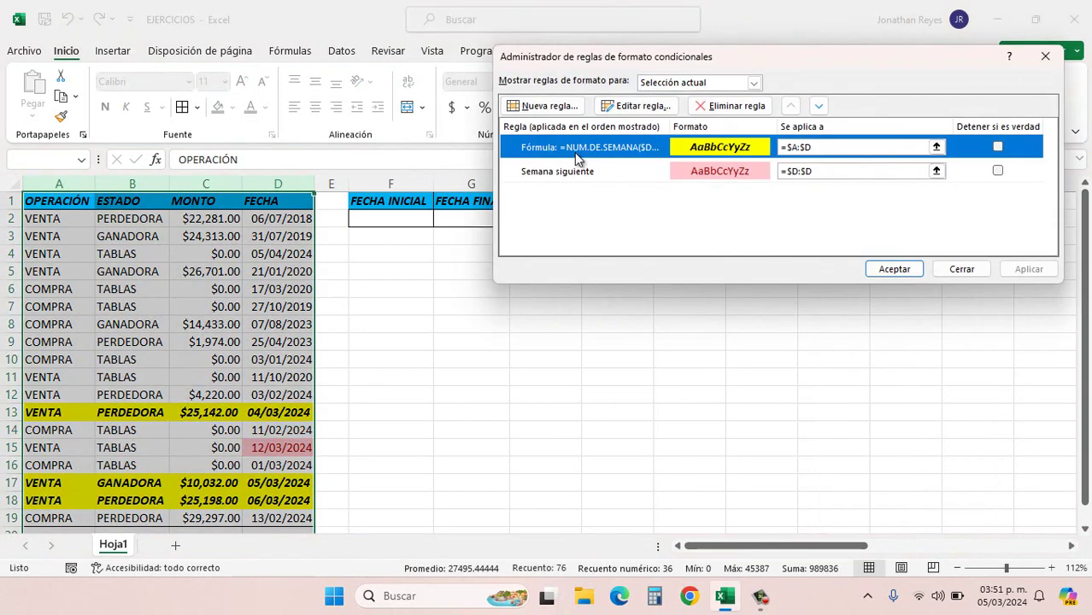
pyautogui.click(804, 208)
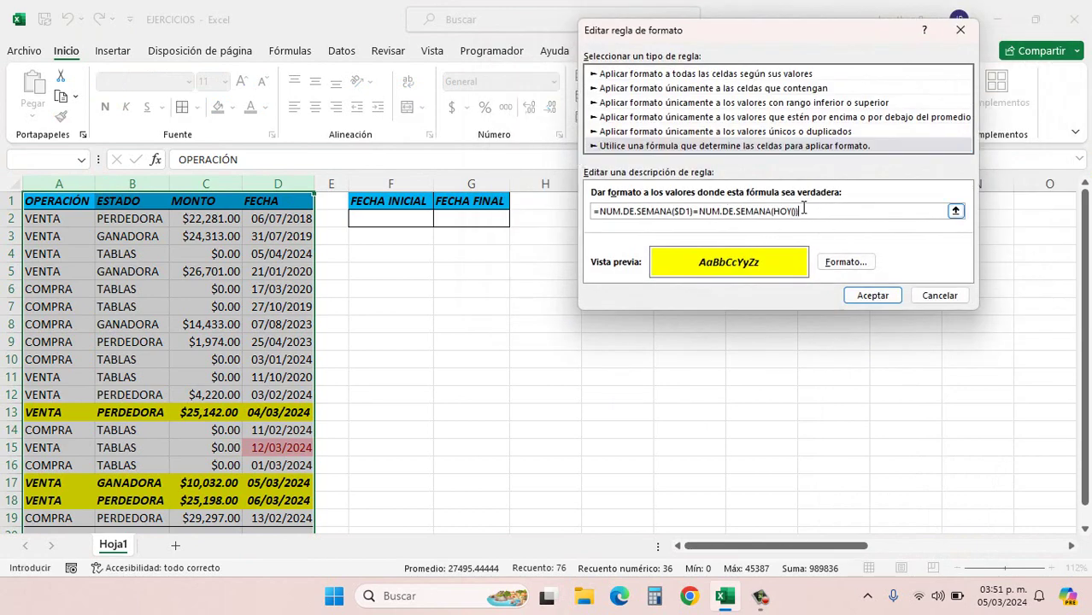
pyautogui.write('+1')
pyautogui.click(872, 297)
pyautogui.click(898, 270)
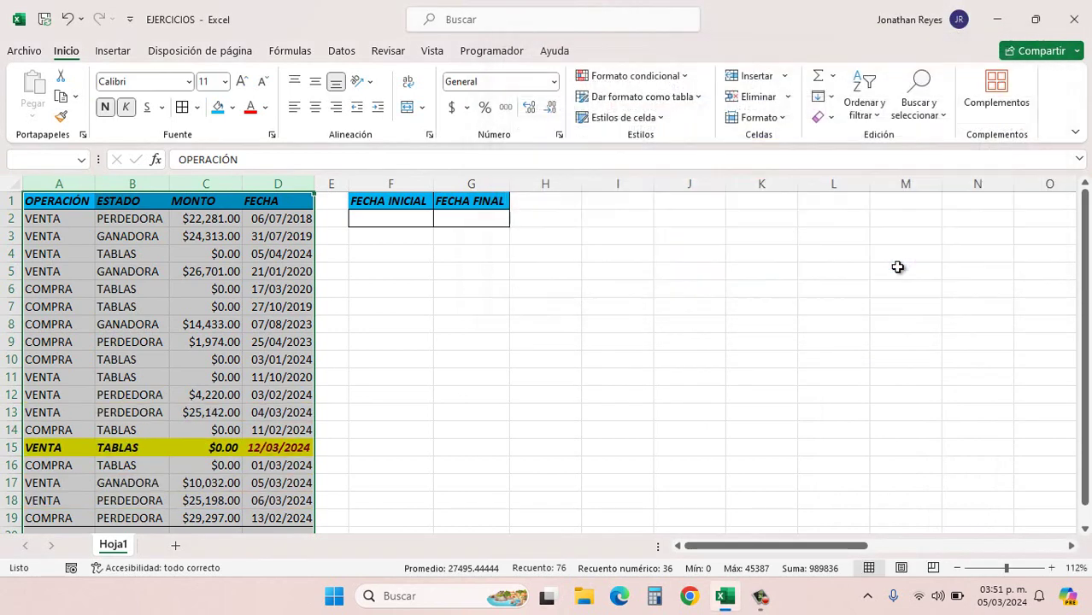
pyautogui.click(617, 341)
pyautogui.moveTo(29, 440); pyautogui.dragTo(261, 448)
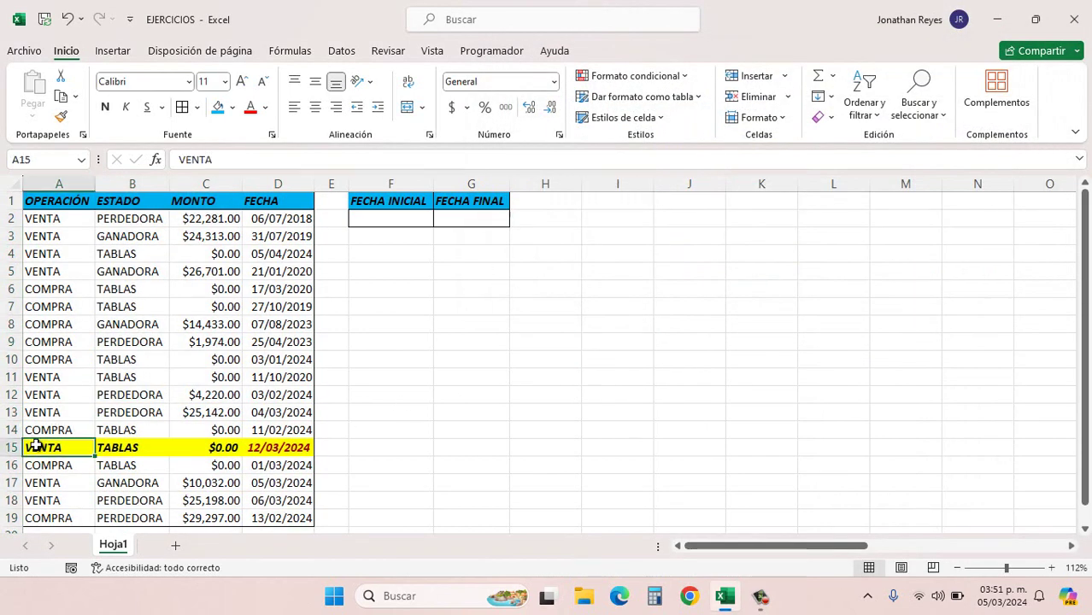
pyautogui.click(272, 448)
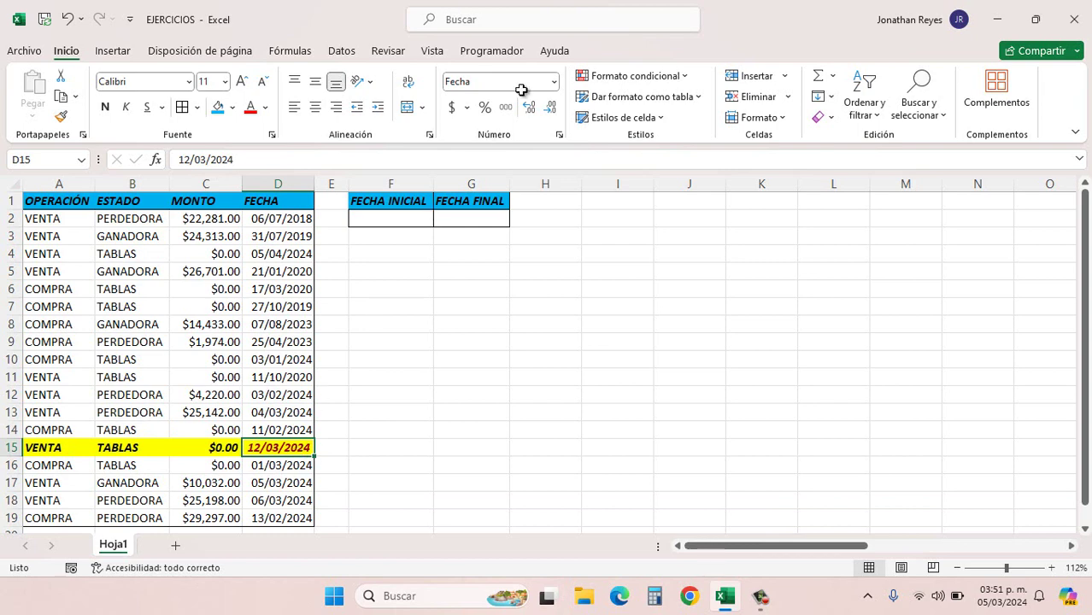
# - Change the FECHA column's Semana siguiente date rule to Mes pasado
pyautogui.click(267, 184)
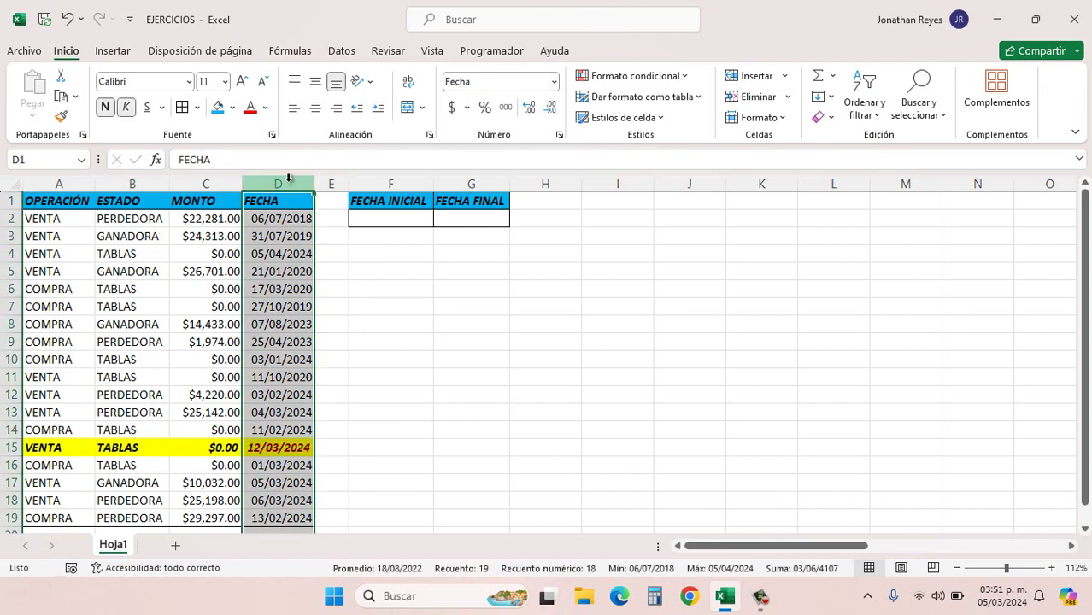
pyautogui.click(630, 75)
pyautogui.click(653, 316)
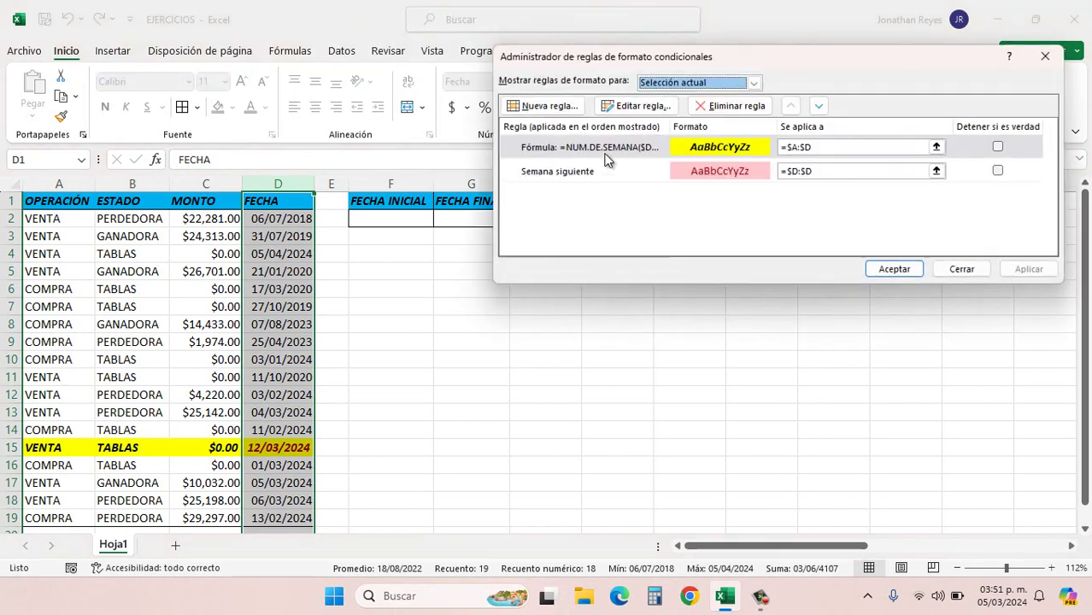
pyautogui.doubleClick(579, 175)
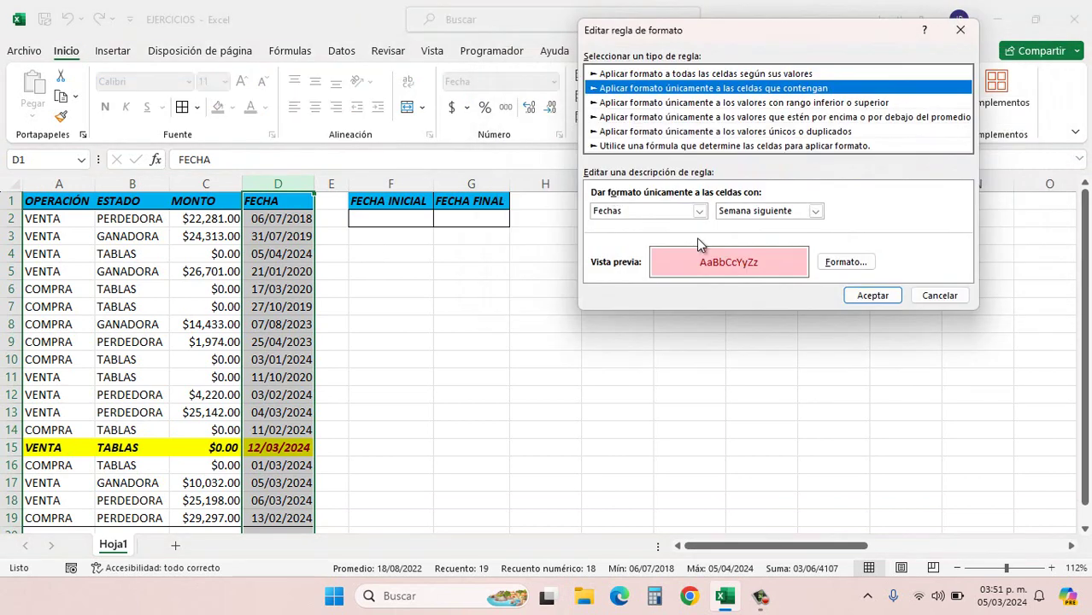
pyautogui.click(816, 212)
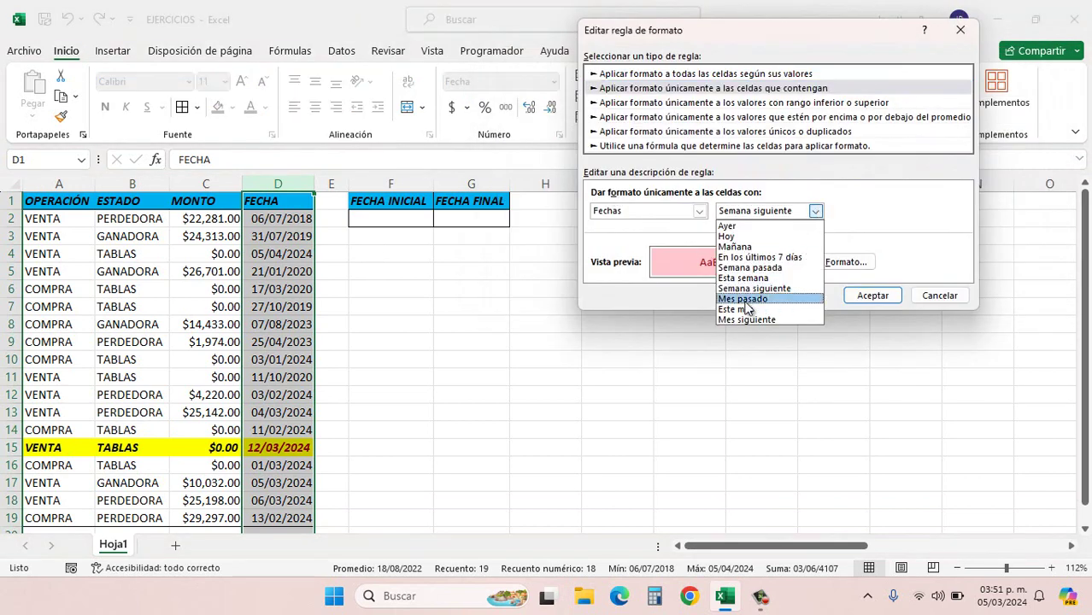
pyautogui.click(743, 300)
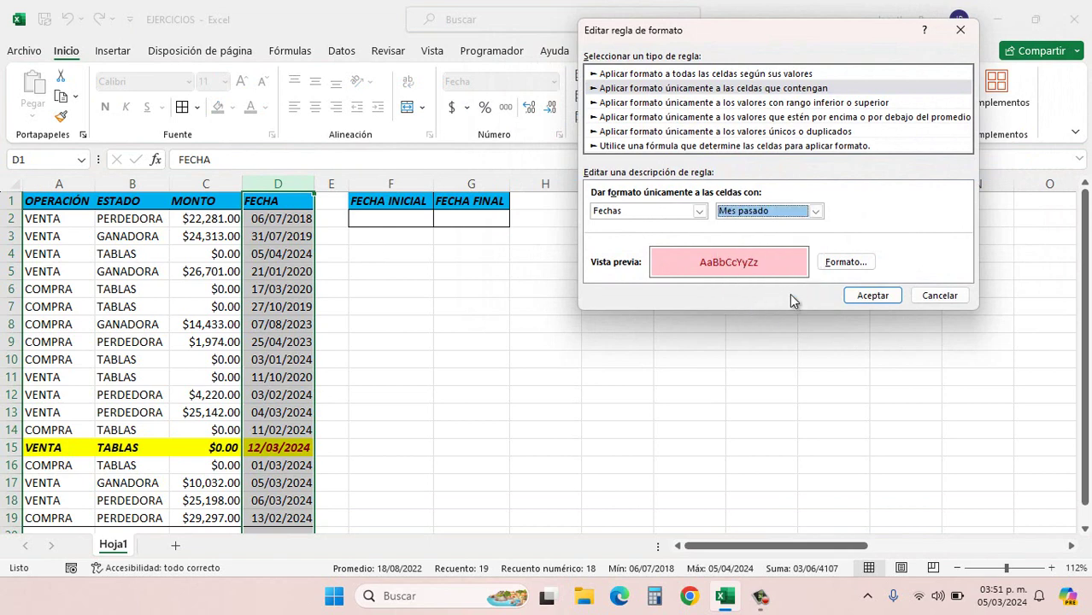
pyautogui.click(860, 299)
pyautogui.click(906, 269)
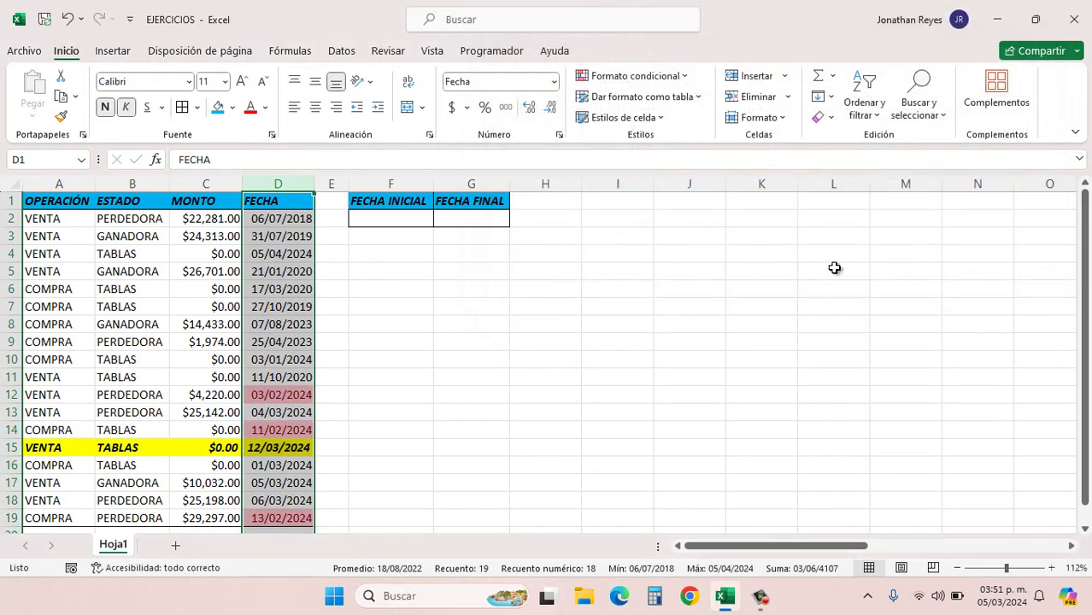
# - Check the pink February dates in cells D12, D14 and D19
pyautogui.click(363, 376)
pyautogui.click(299, 394)
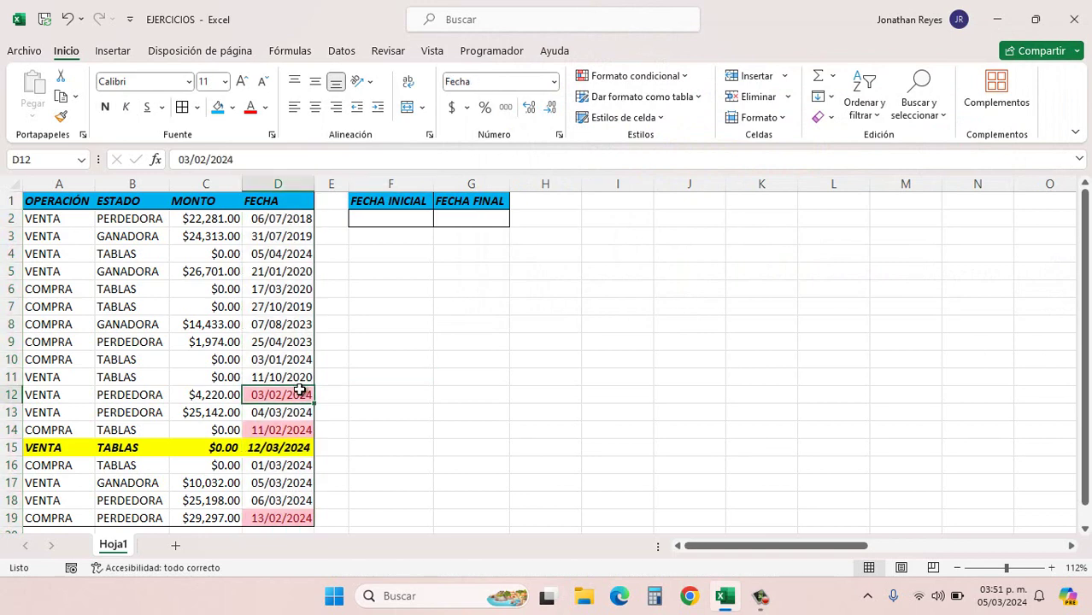
pyautogui.click(276, 363)
pyautogui.click(286, 395)
pyautogui.click(288, 429)
pyautogui.click(284, 448)
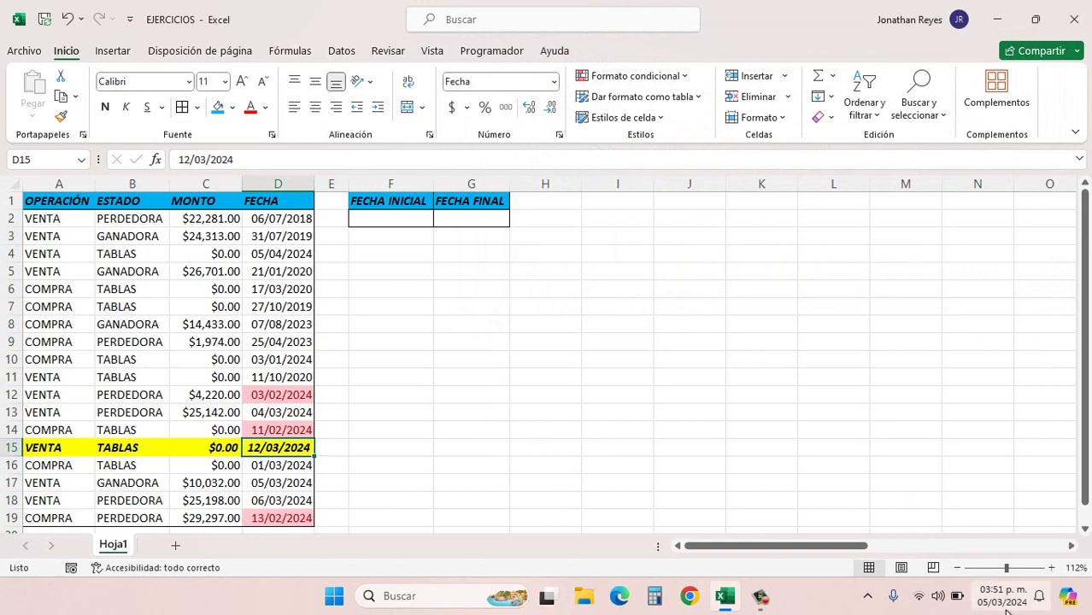
pyautogui.click(325, 466)
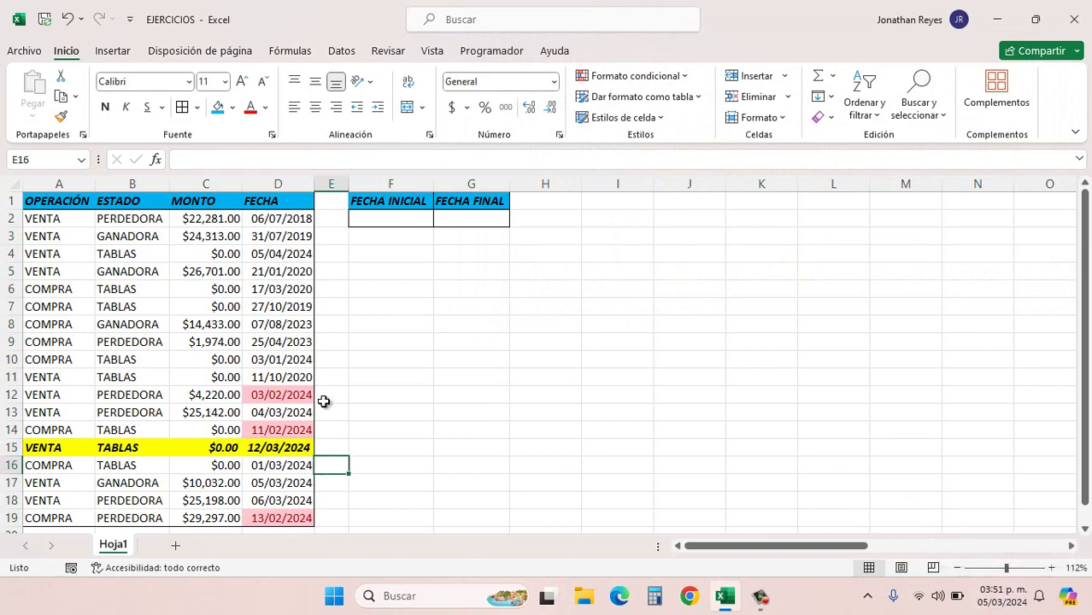
pyautogui.click(289, 395)
pyautogui.click(285, 432)
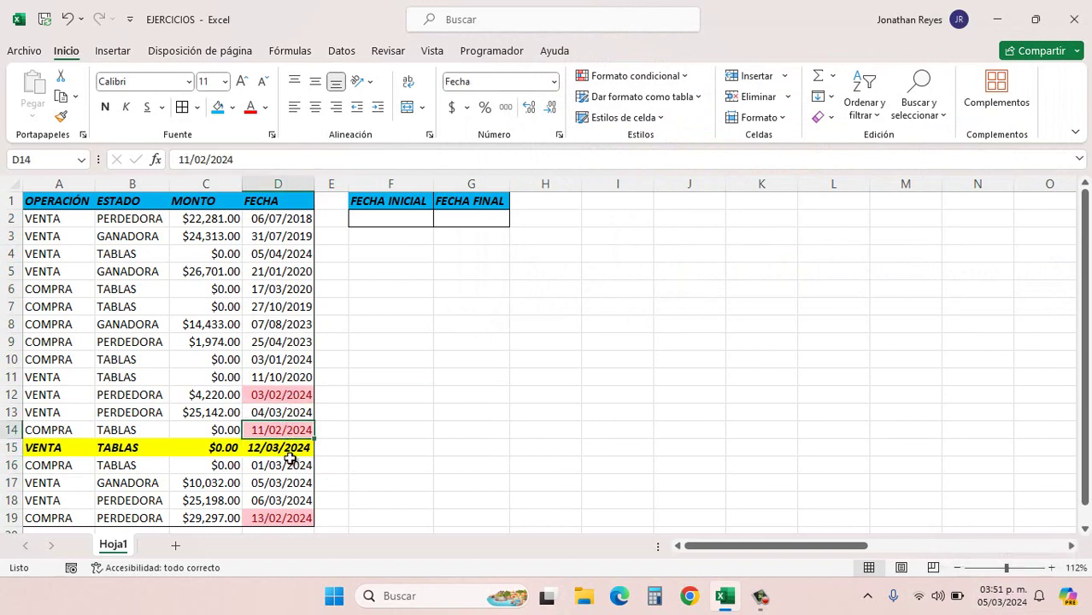
pyautogui.click(278, 518)
pyautogui.click(283, 397)
pyautogui.click(287, 432)
pyautogui.click(252, 395)
pyautogui.keyDown('shift'); pyautogui.click(216, 395); pyautogui.keyUp('shift')
pyautogui.click(277, 430)
pyautogui.click(79, 219)
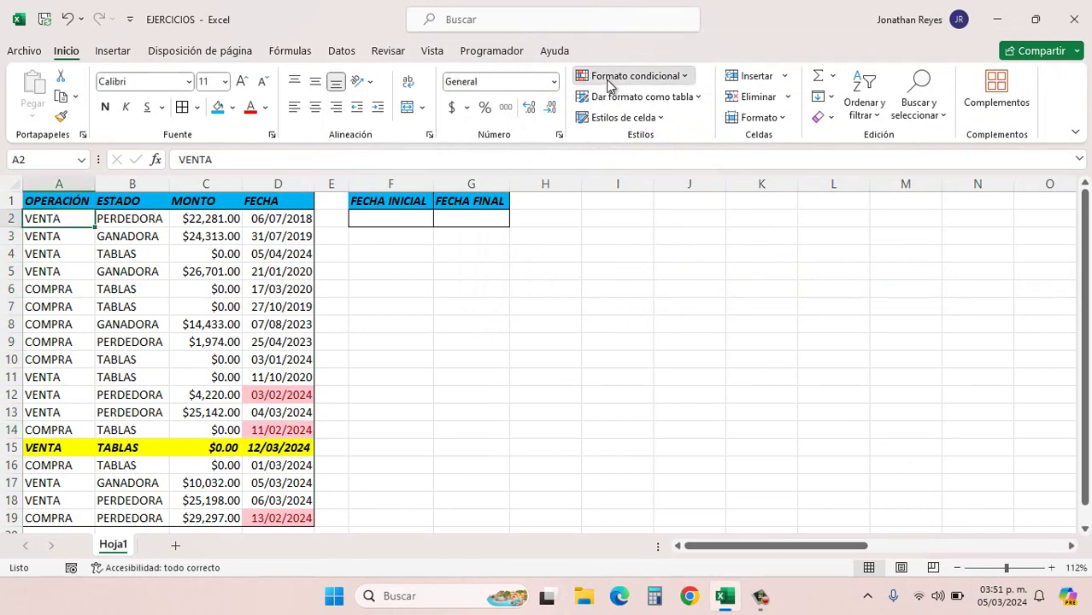
# - Open the NUM.DE.SEMANA yellow row rule and delete its entire formula
pyautogui.click(612, 77)
pyautogui.click(633, 316)
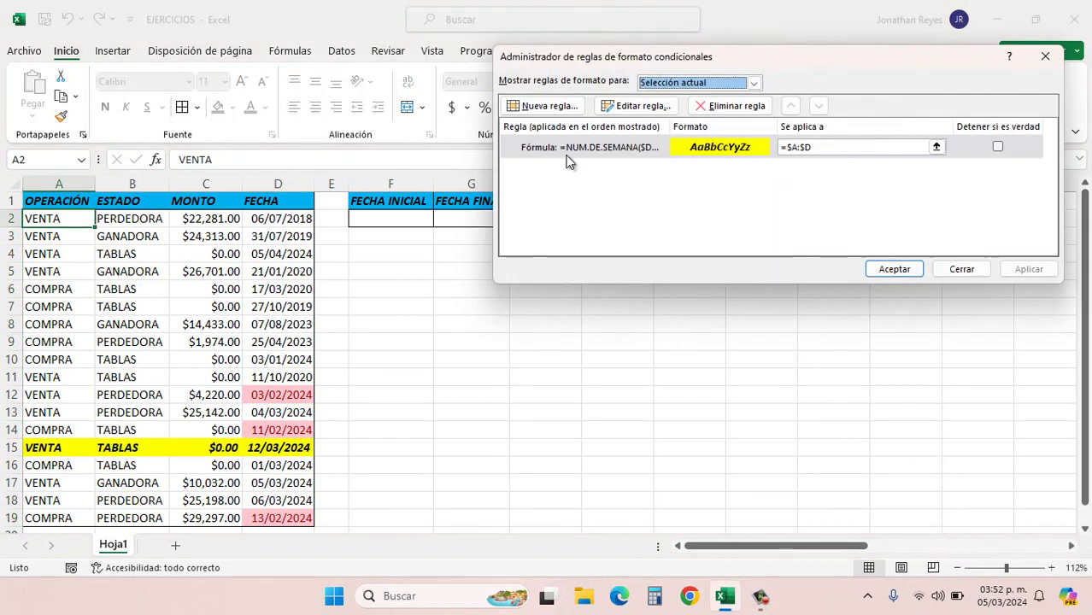
pyautogui.doubleClick(570, 154)
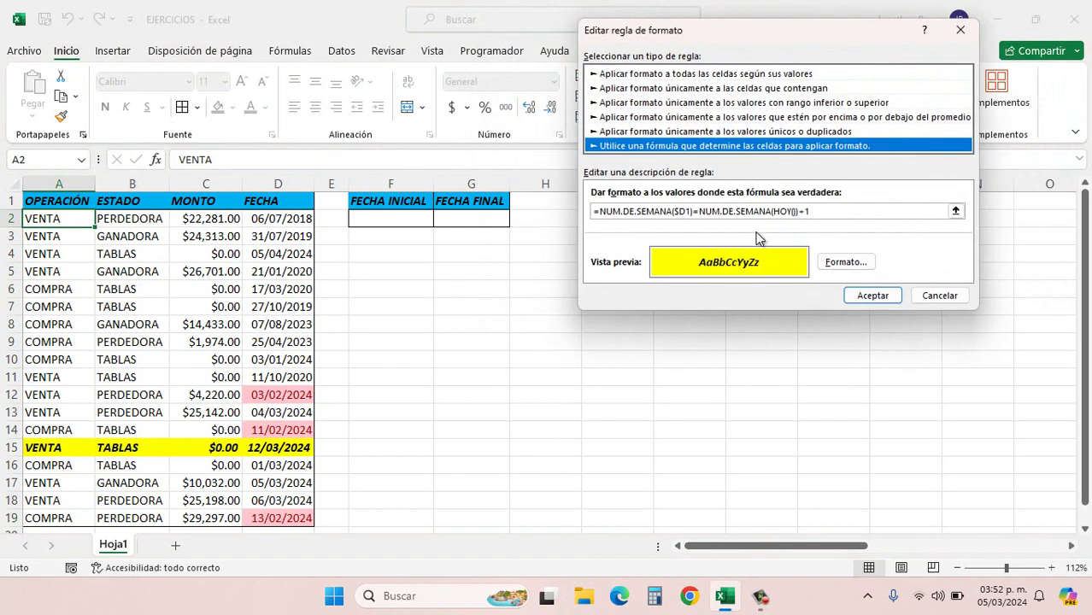
pyautogui.click(814, 213)
pyautogui.keyDown('shift'); pyautogui.click(590, 213); pyautogui.keyUp('shift')
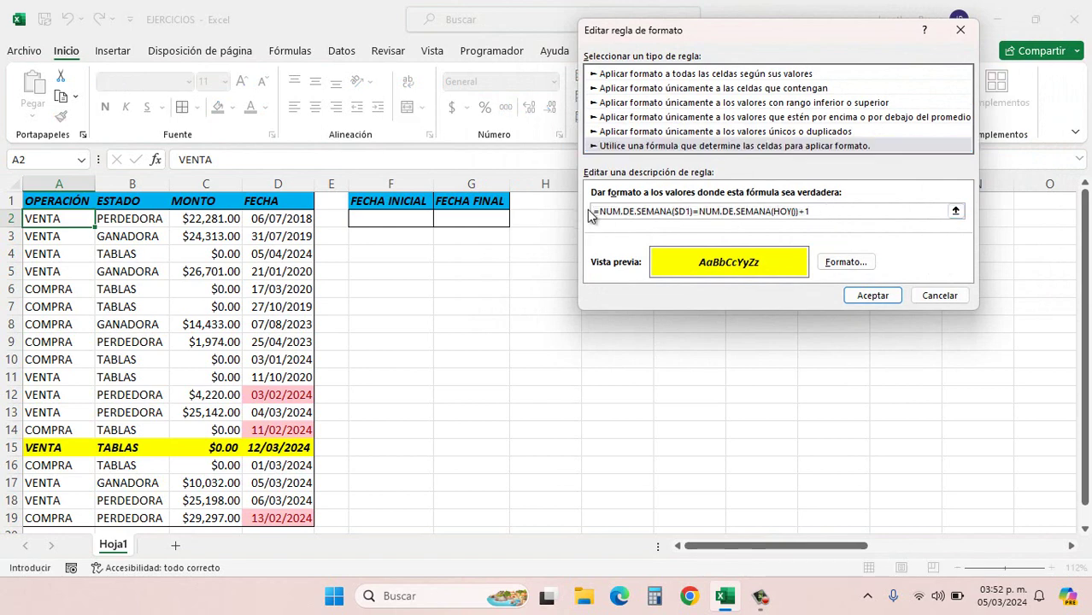
pyautogui.press('BackSpace')
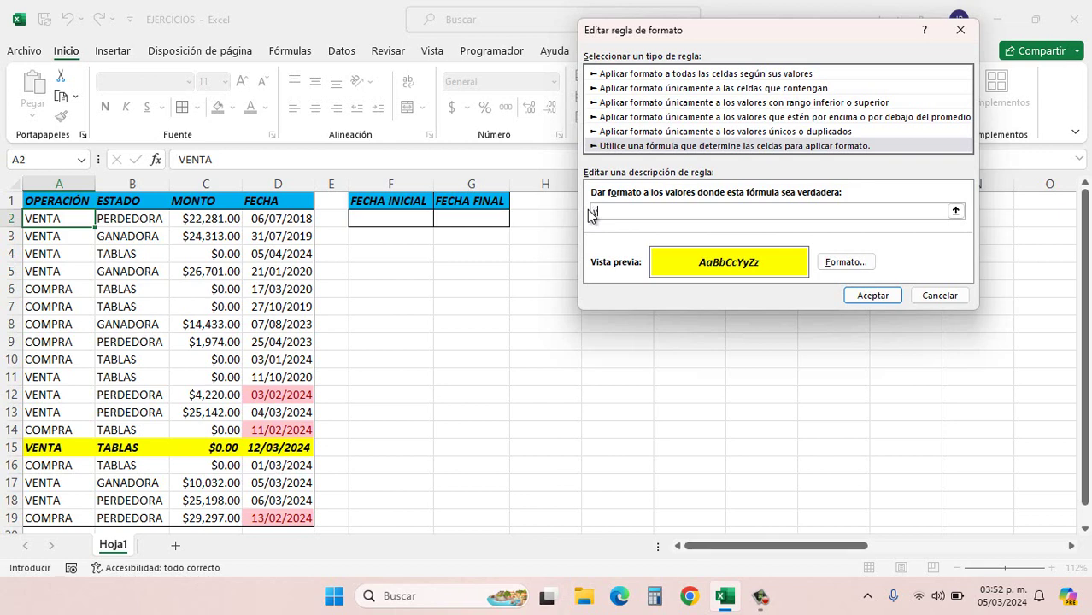
# - Enter =Y(AÑO($D1)=AÑO(HOY()),MES($D1)=MES(HOY())-1) as the yellow rule formula and apply it
pyautogui.write('=')
pyautogui.click(288, 201)
pyautogui.press('F4')
pyautogui.press('F4')
pyautogui.write(')=')
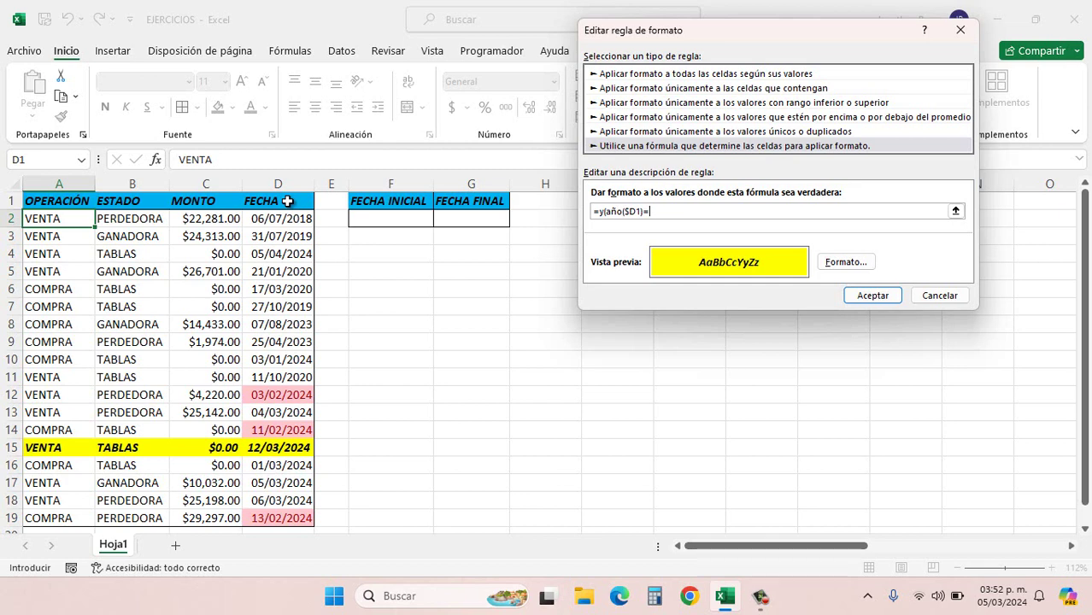
pyautogui.write('año(hoy()),mes(')
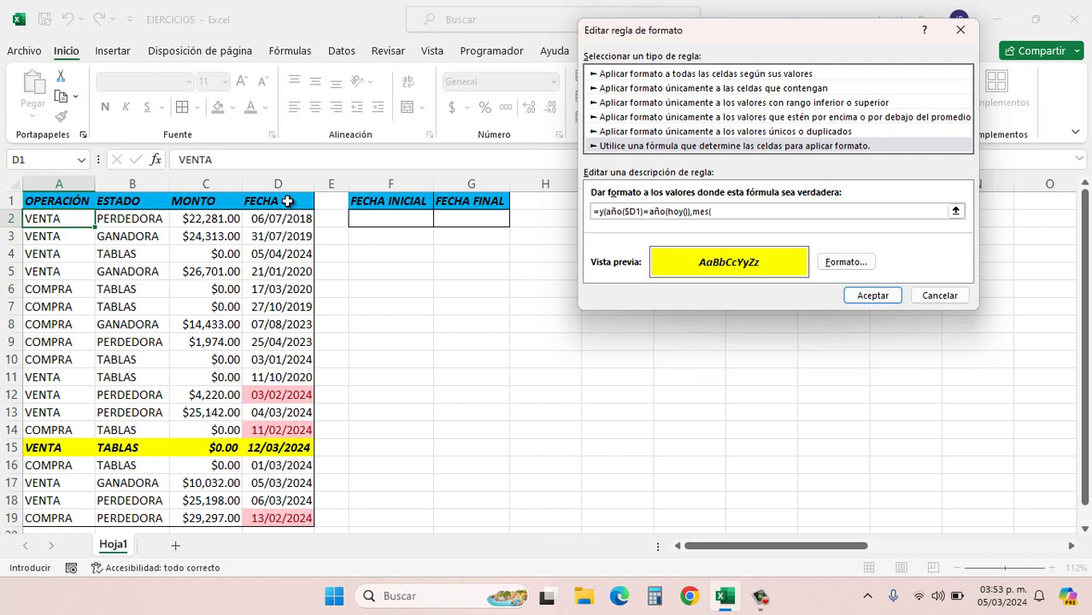
pyautogui.click(287, 201)
pyautogui.write(')=mes(hoy())-1)')
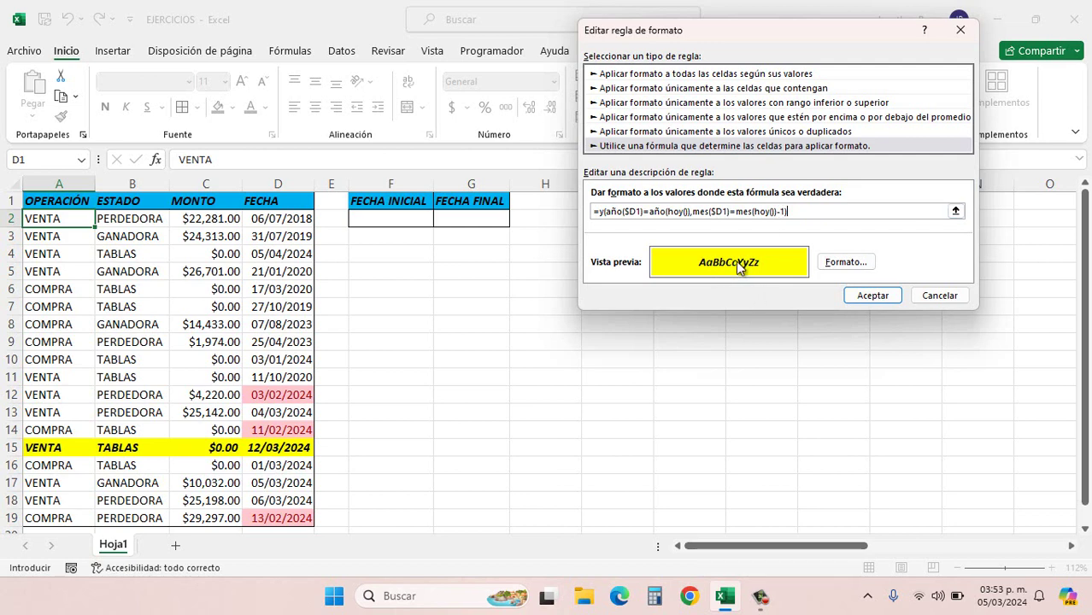
pyautogui.click(873, 295)
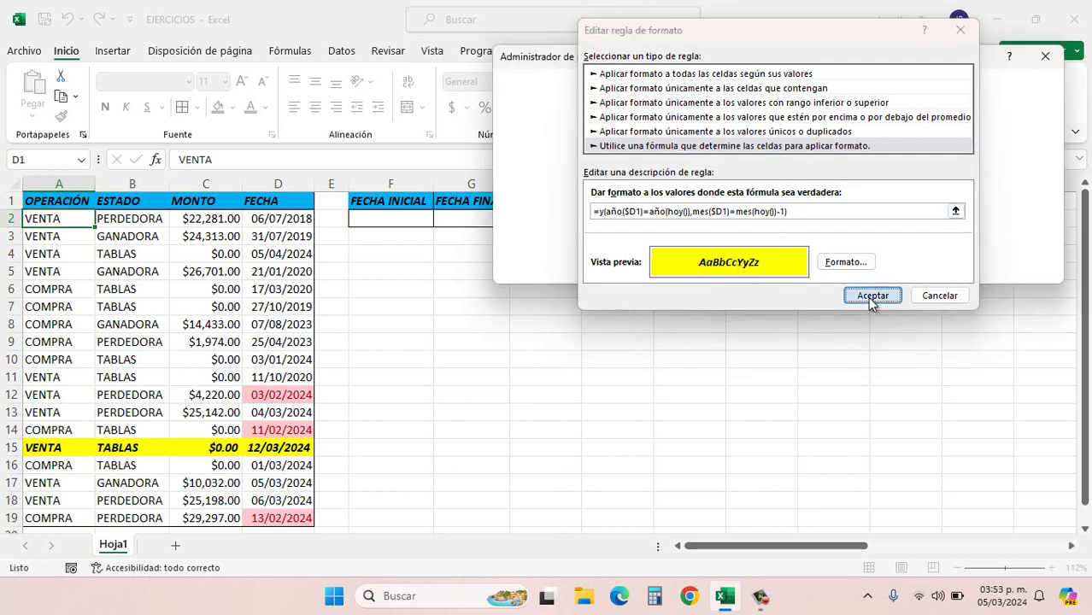
pyautogui.click(892, 268)
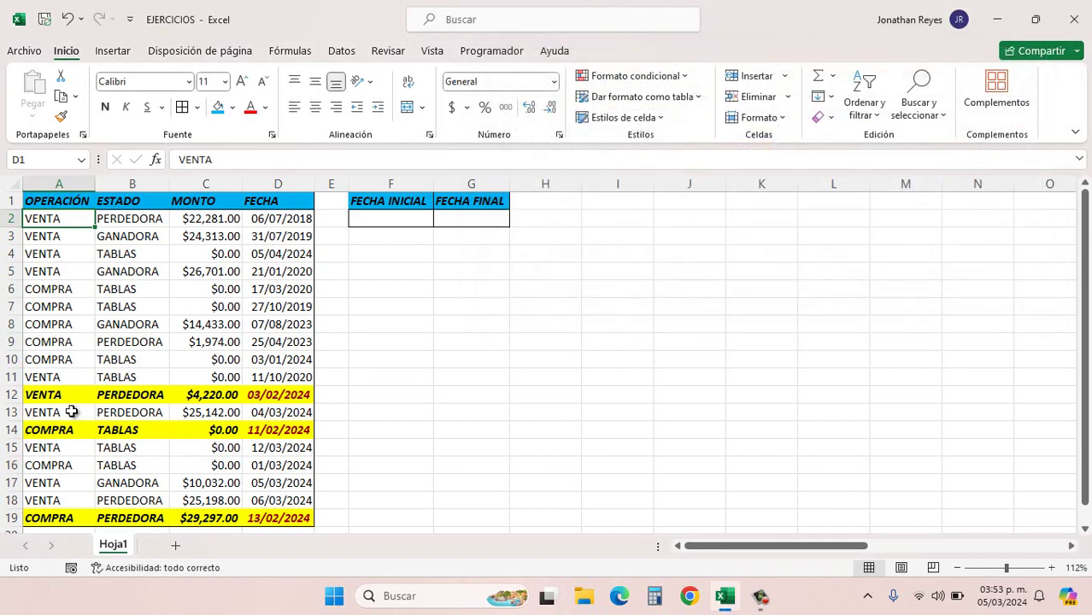
# - Verify the newly highlighted rows 12, 14 and 19 and their February dates
pyautogui.click(53, 395)
pyautogui.moveTo(53, 396); pyautogui.dragTo(274, 395)
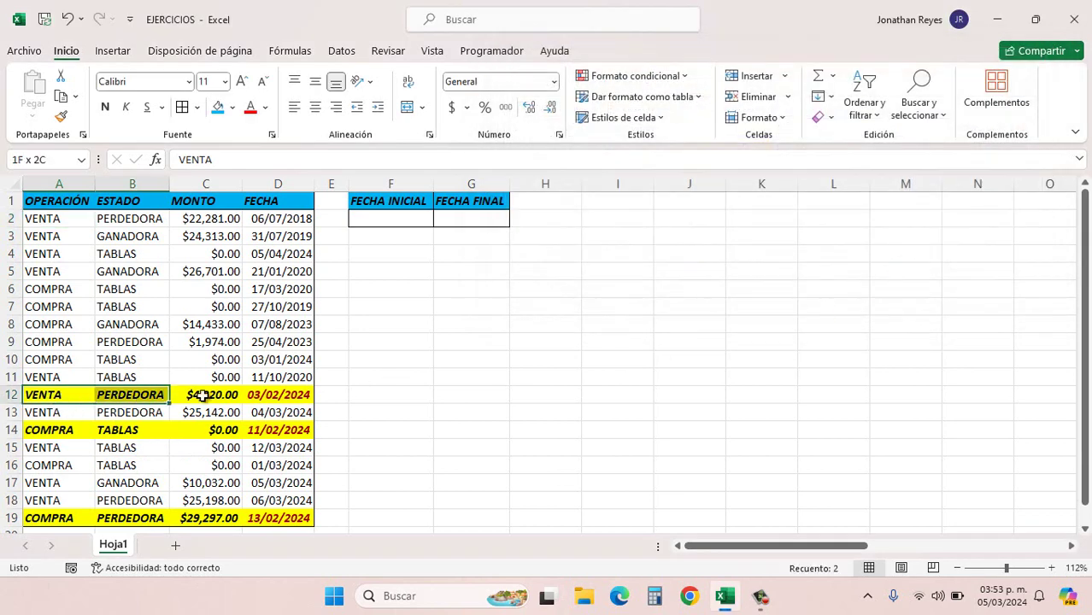
pyautogui.click(273, 395)
pyautogui.moveTo(104, 393); pyautogui.dragTo(273, 393)
pyautogui.click(273, 393)
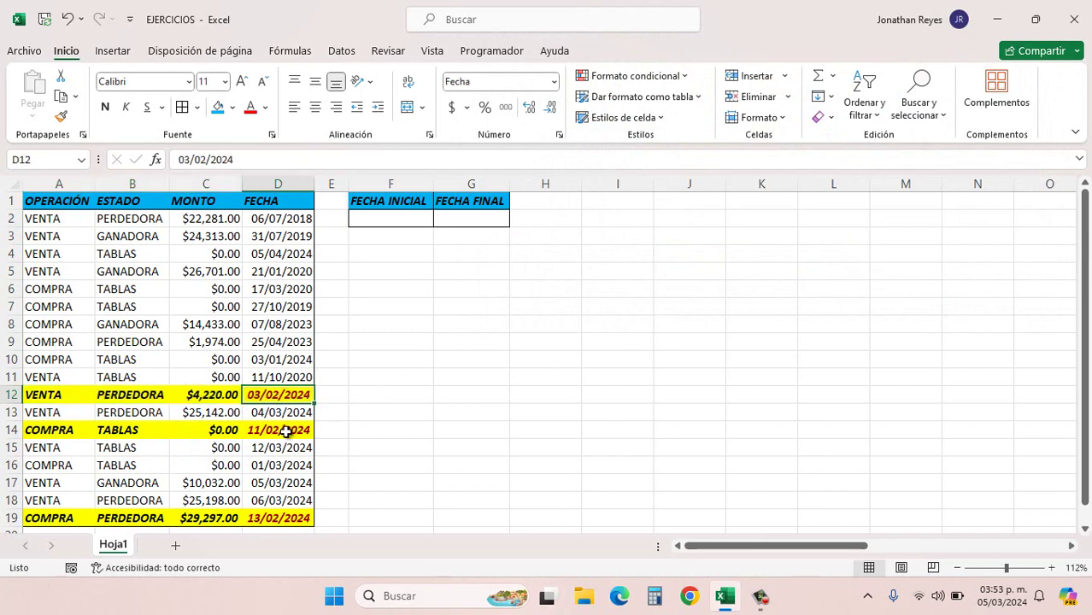
pyautogui.click(285, 433)
pyautogui.click(278, 515)
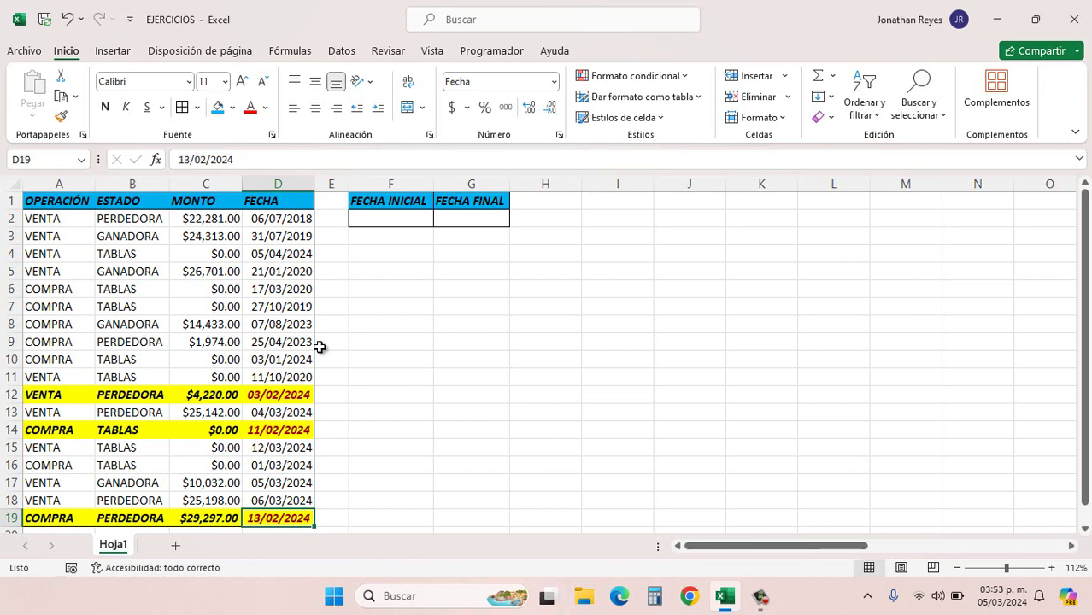
pyautogui.click(270, 398)
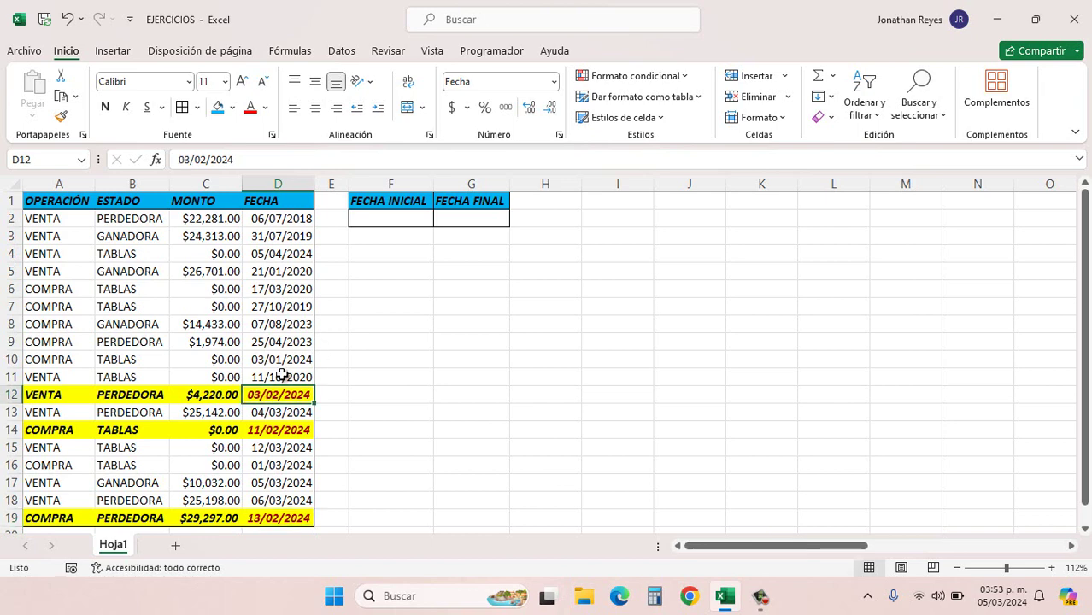
# - Select the FECHA date column from D1 down to the last entry
pyautogui.click(617, 75)
pyautogui.click(276, 197)
pyautogui.click(275, 201)
pyautogui.hotkey('ctrl', 'shift', 'Down')
# - Change the pink date rule's period from Mes pasado to Este mes and confirm
pyautogui.click(631, 77)
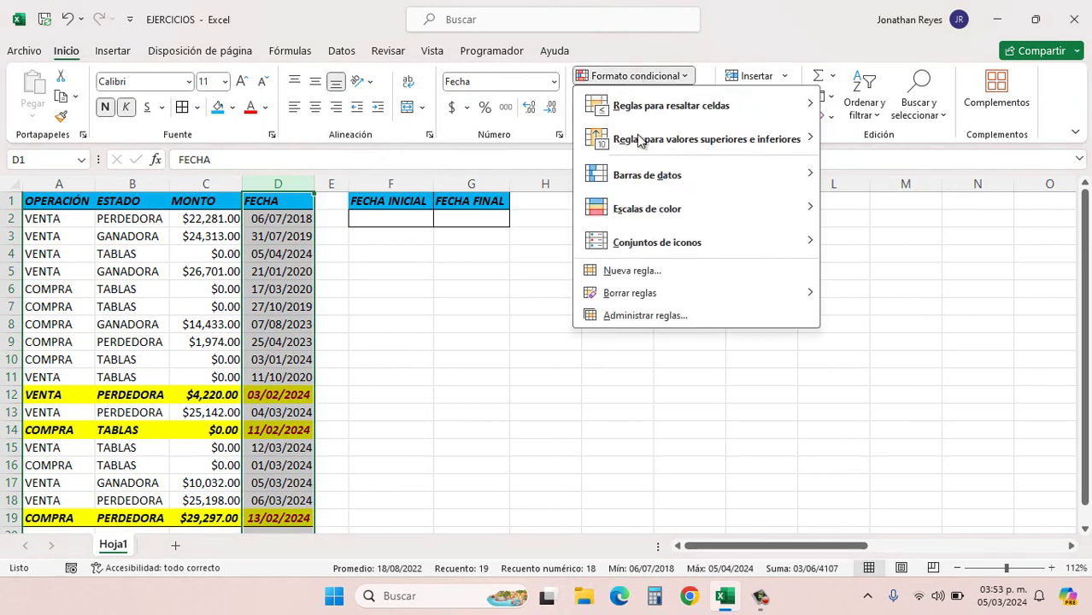
pyautogui.click(626, 318)
pyautogui.doubleClick(609, 175)
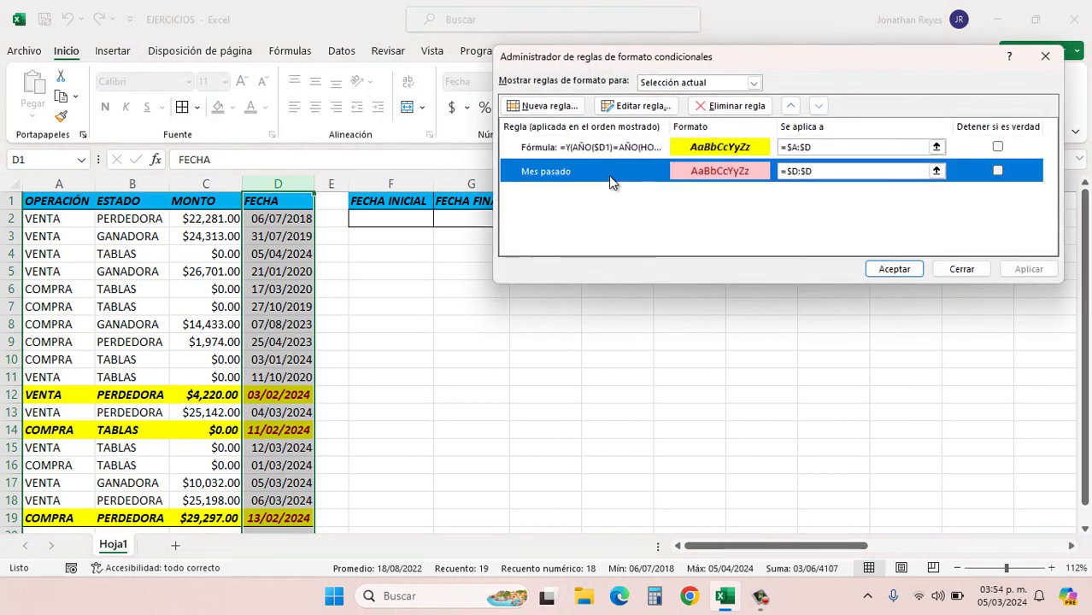
pyautogui.click(817, 213)
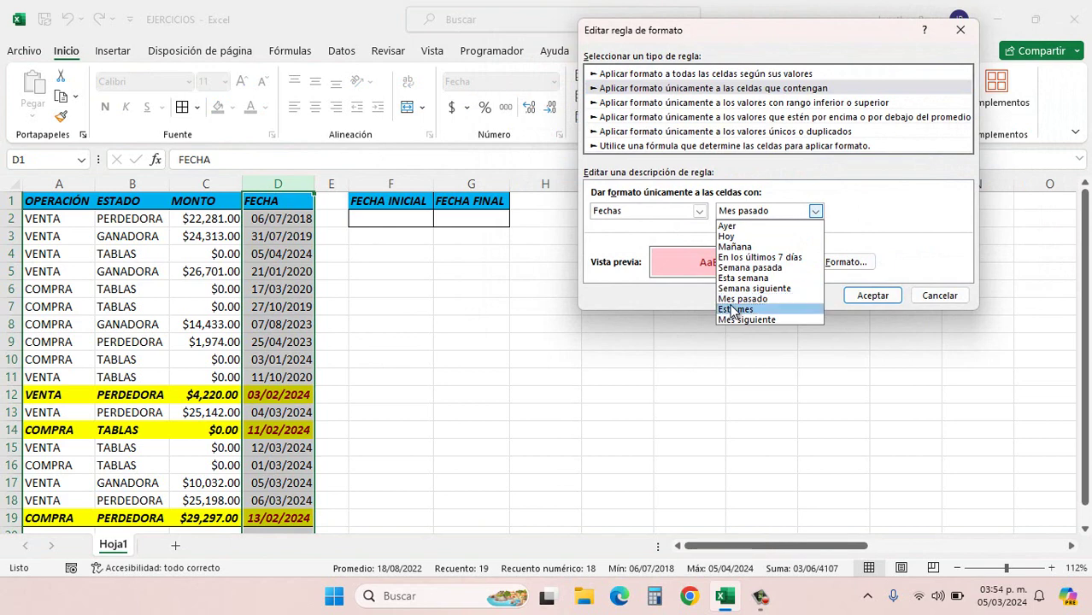
pyautogui.click(733, 311)
pyautogui.click(862, 300)
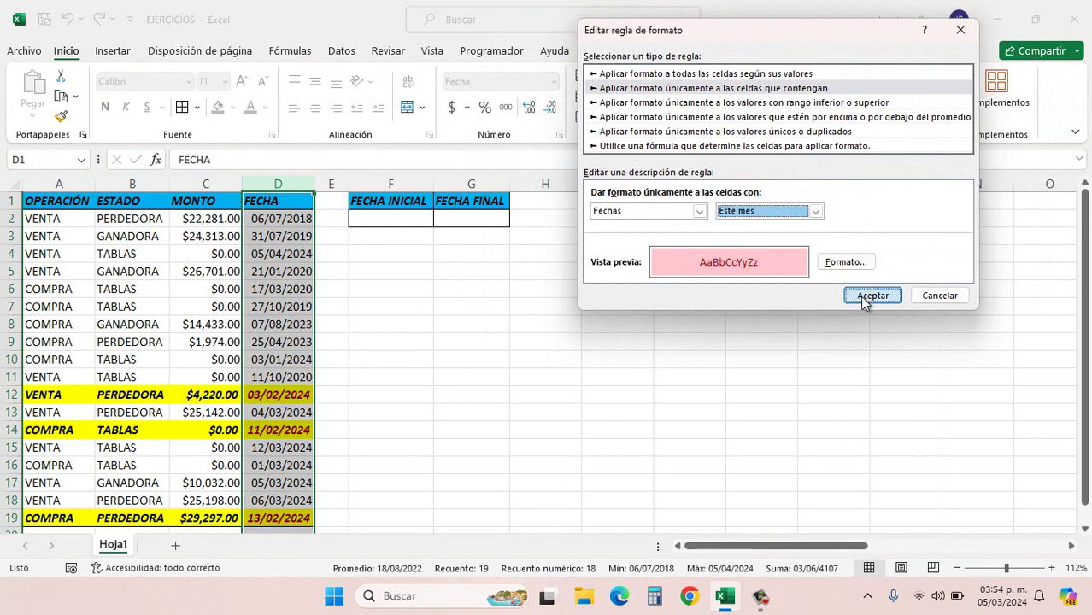
pyautogui.click(884, 274)
# - Check that the March dates in D13 and D15–D18 are now pink
pyautogui.click(378, 391)
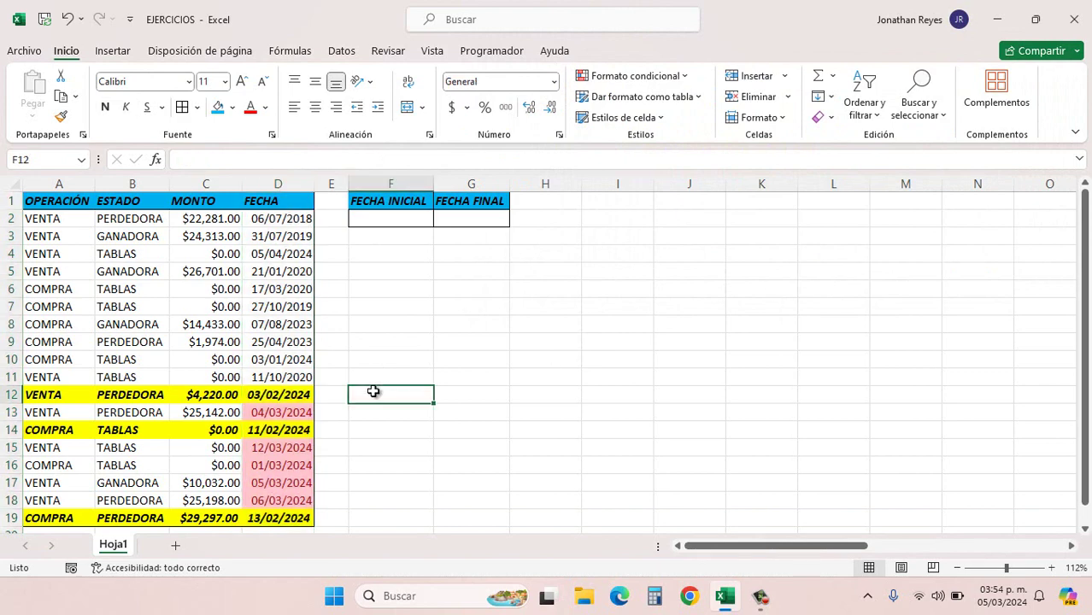
pyautogui.click(267, 414)
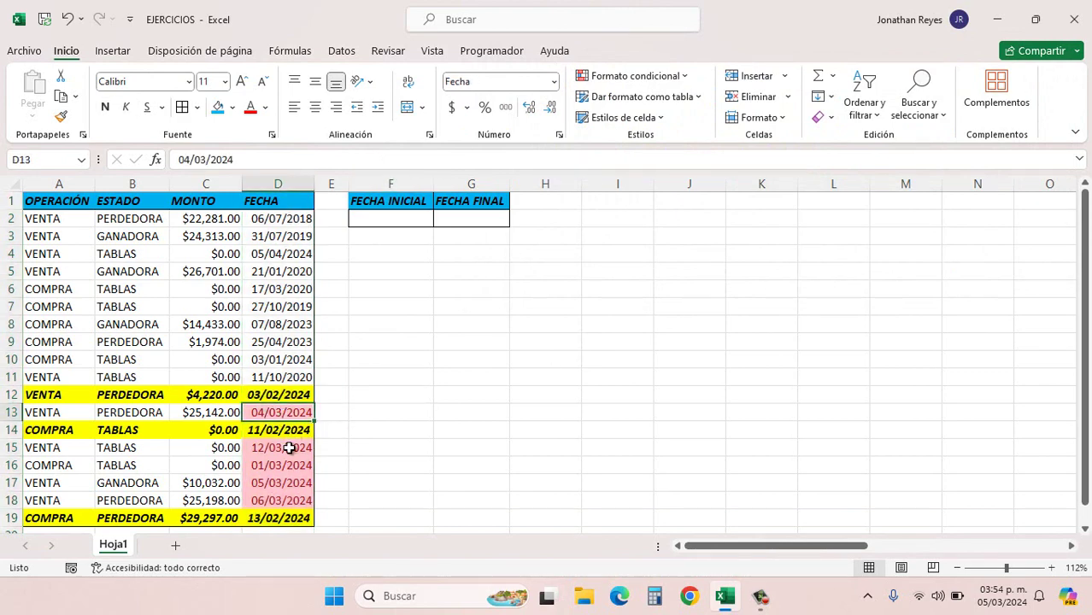
pyautogui.click(288, 448)
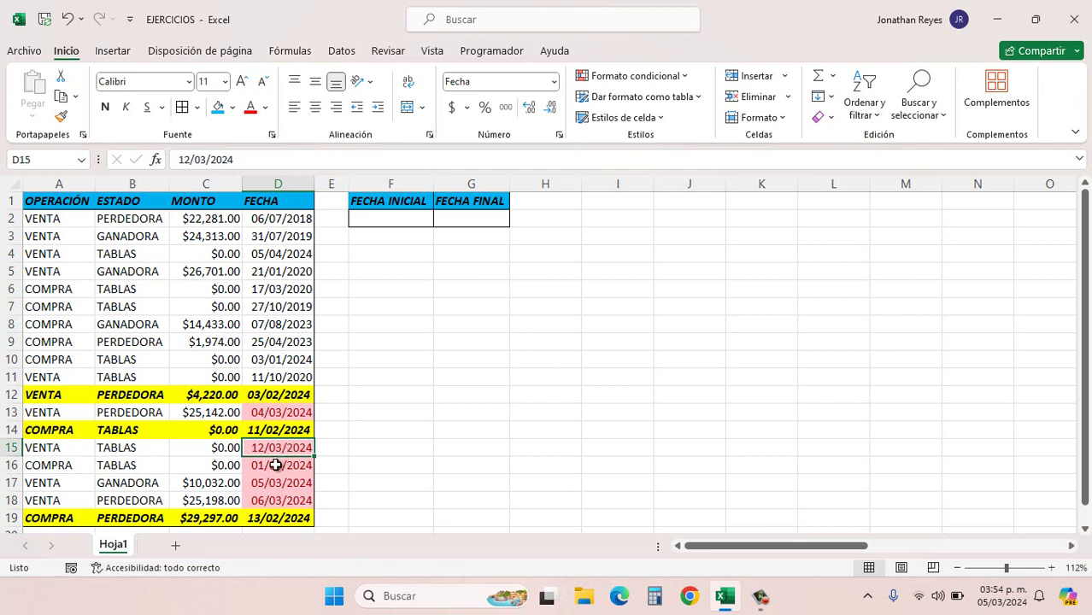
pyautogui.click(276, 465)
pyautogui.click(282, 482)
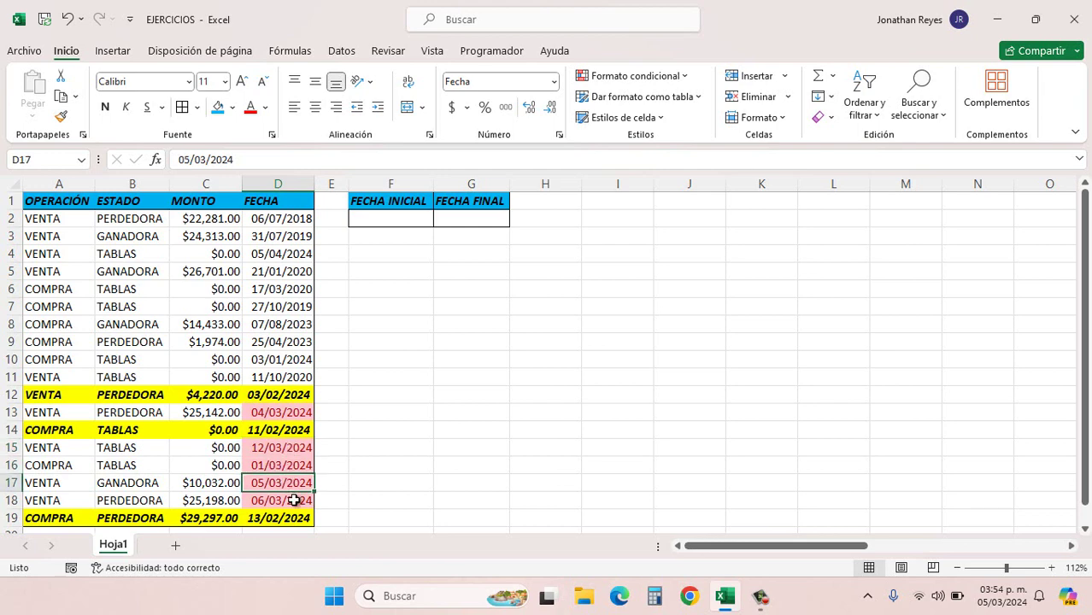
pyautogui.click(288, 499)
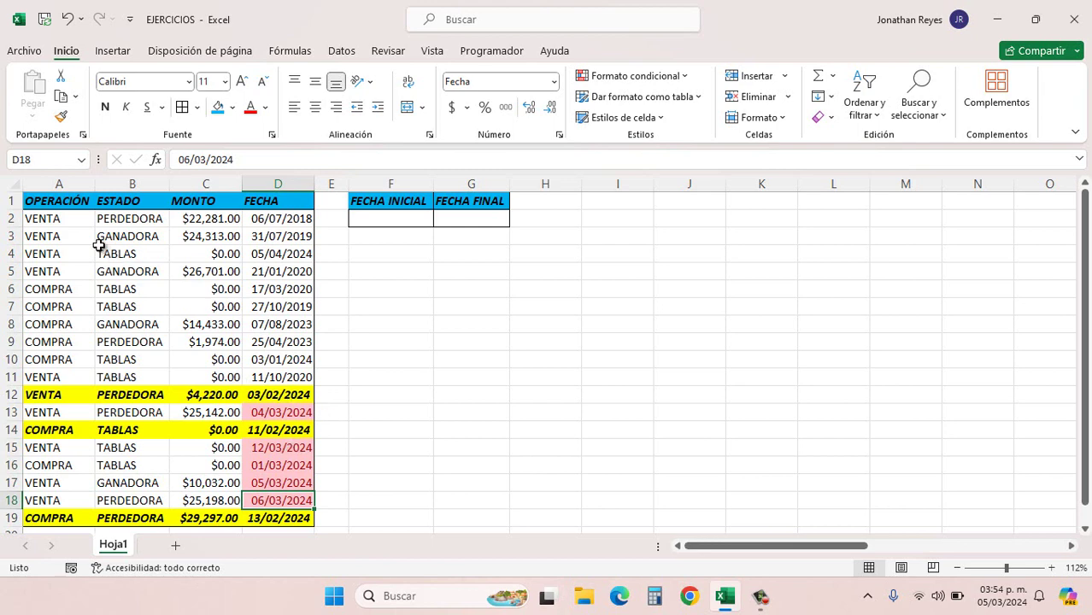
pyautogui.click(73, 184)
# - With columns A–D selected, add the closing parenthesis to the yellow rule's Y(AÑO…,MES…) formula and confirm
pyautogui.keyDown('shift'); pyautogui.click(257, 185); pyautogui.keyUp('shift')
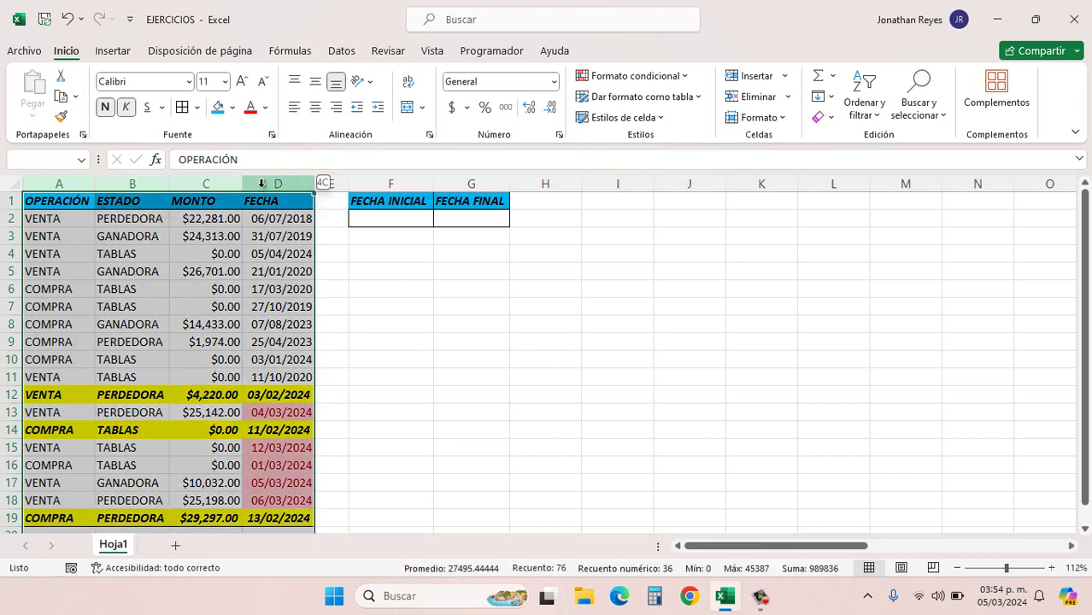
pyautogui.click(618, 80)
pyautogui.click(614, 312)
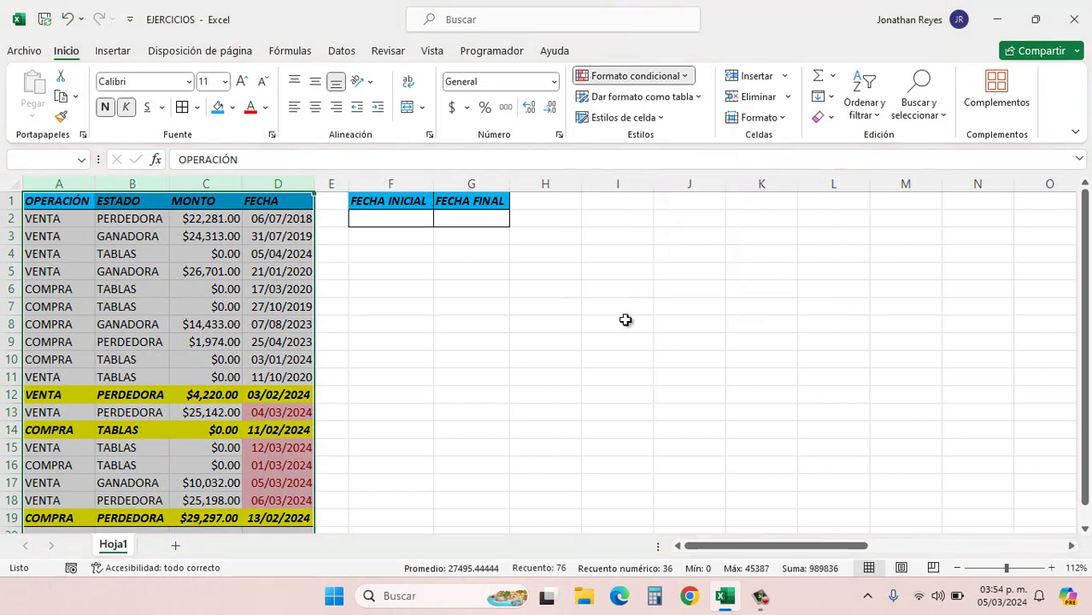
pyautogui.click(570, 149)
pyautogui.doubleClick(571, 152)
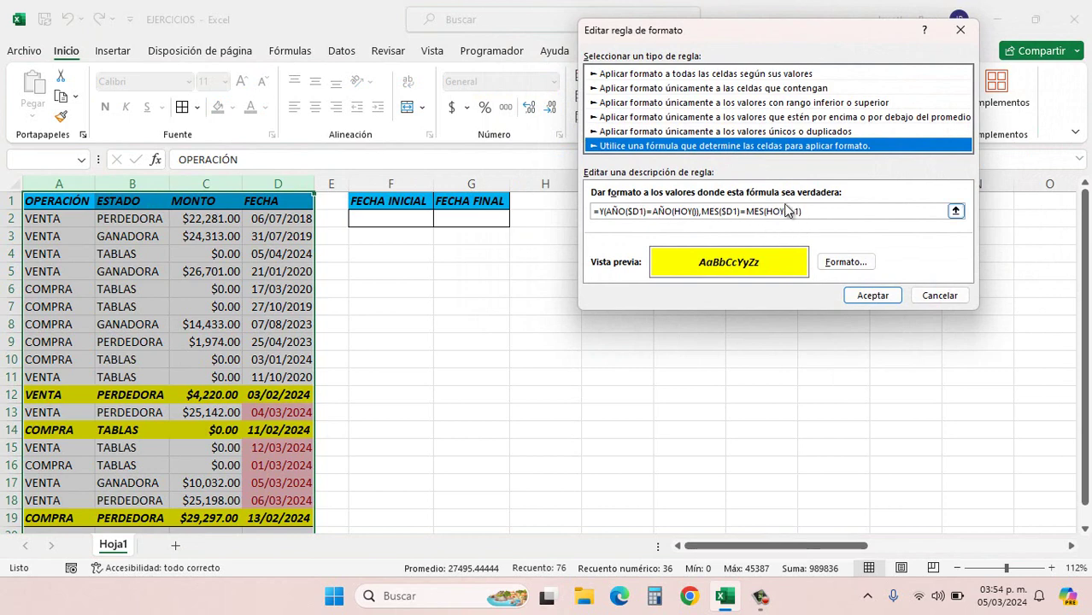
pyautogui.click(799, 213)
pyautogui.write(')')
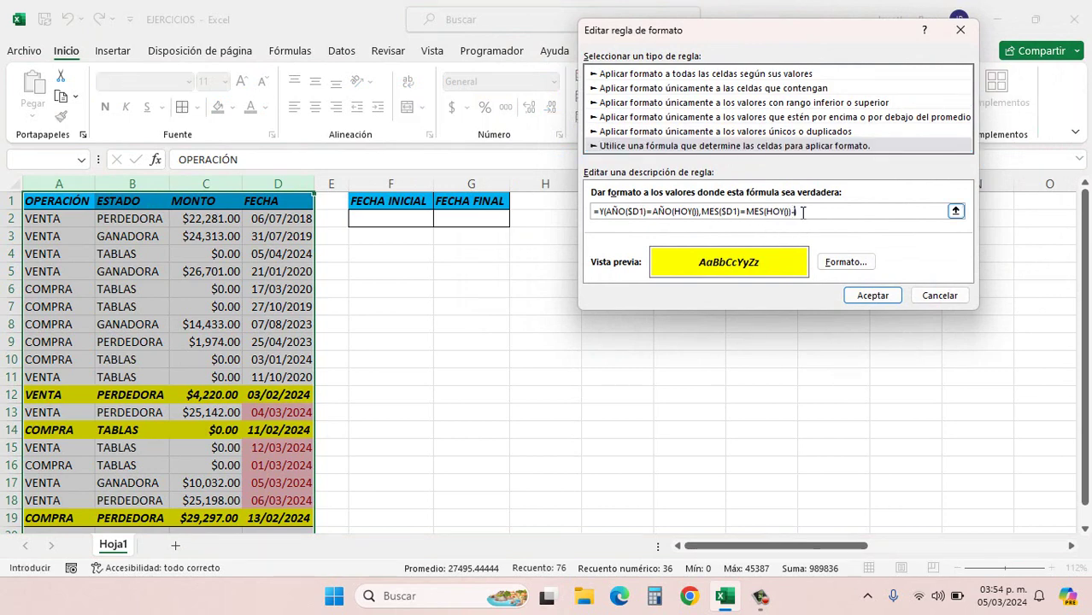
pyautogui.click(880, 296)
pyautogui.click(894, 270)
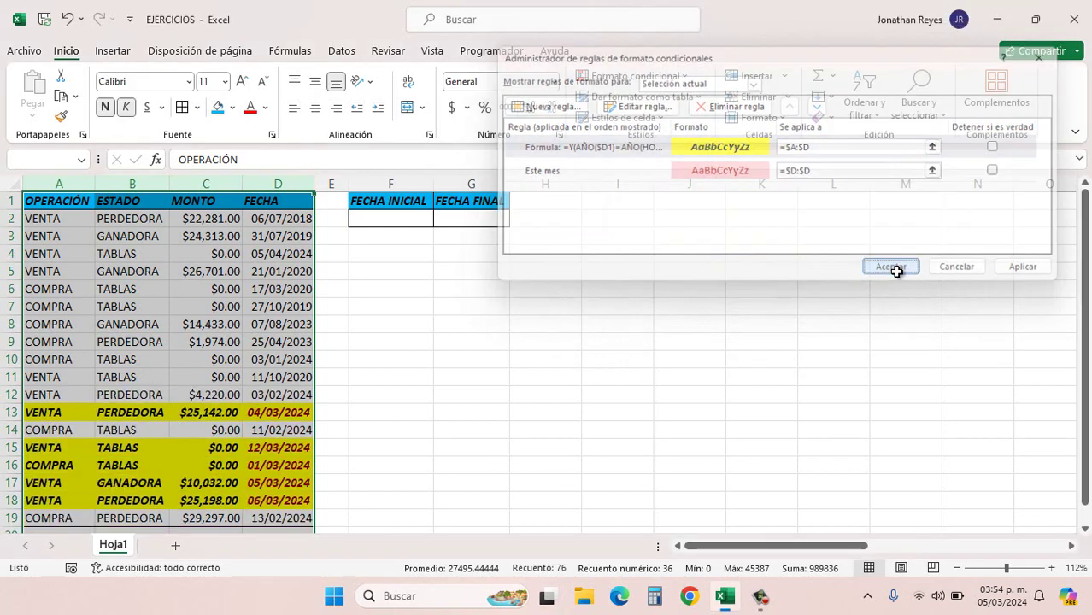
# - Verify rows 13 and 15–18 are highlighted yellow, checking dates D13 and D15–D18
pyautogui.click(391, 395)
pyautogui.click(254, 414)
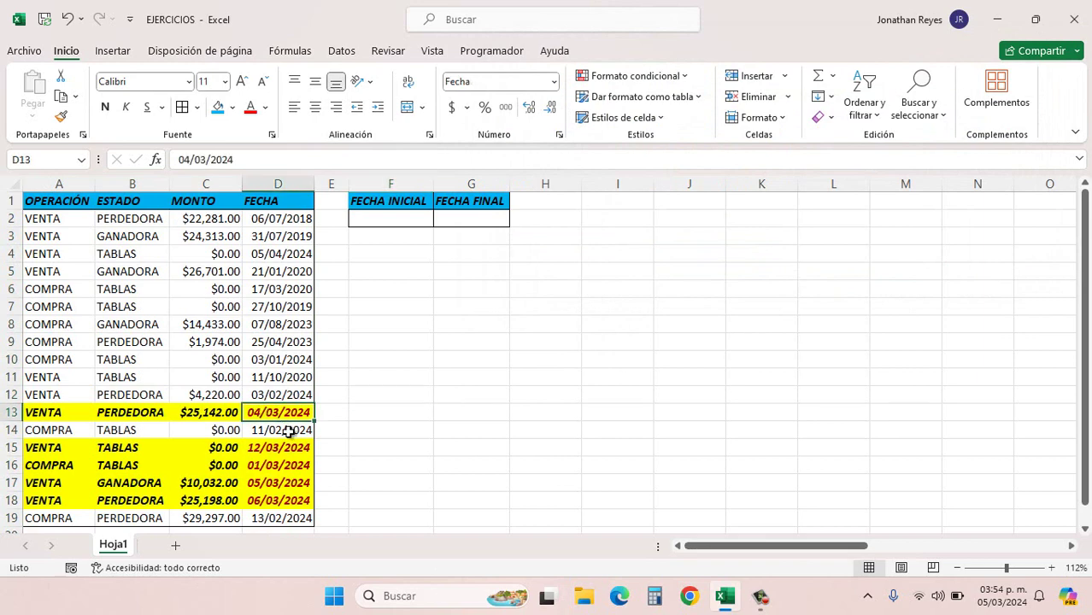
pyautogui.moveTo(277, 448); pyautogui.dragTo(288, 492)
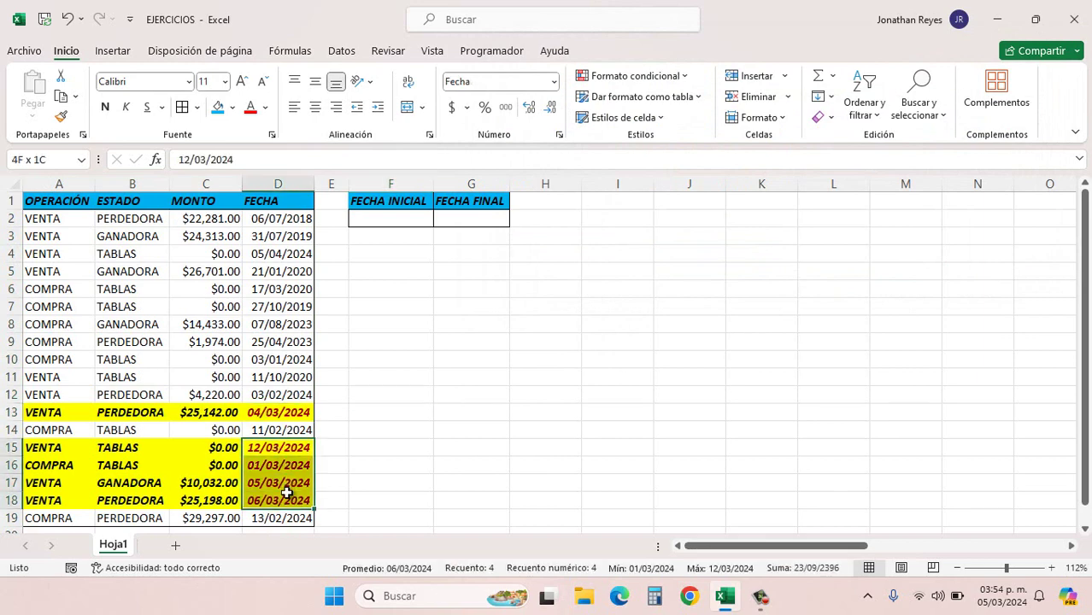
pyautogui.click(285, 484)
pyautogui.click(283, 449)
pyautogui.click(281, 414)
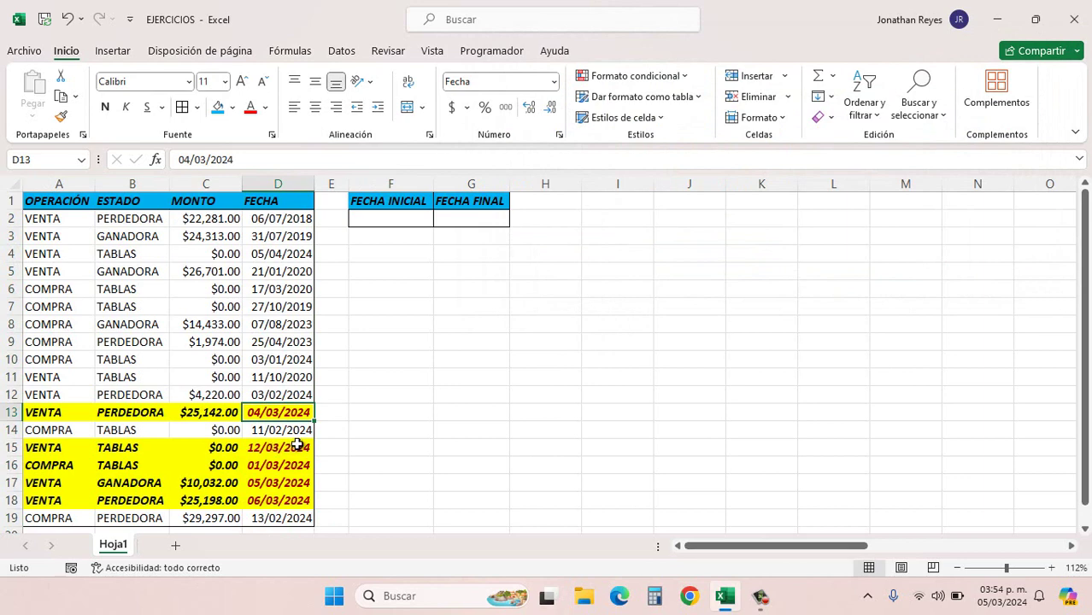
pyautogui.moveTo(77, 412); pyautogui.dragTo(278, 421)
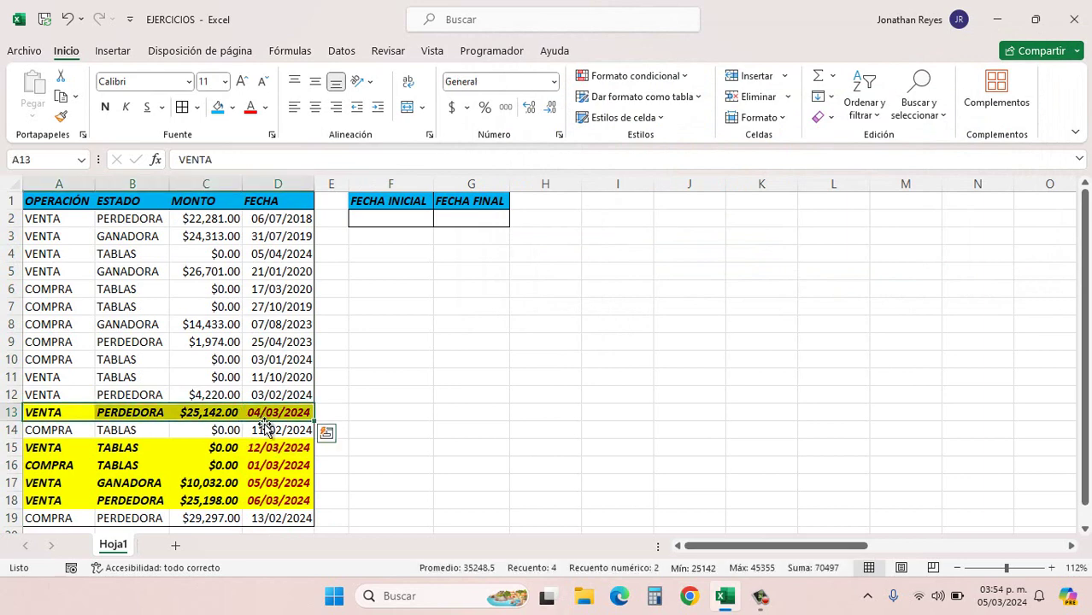
pyautogui.click(275, 447)
pyautogui.click(287, 466)
pyautogui.click(288, 483)
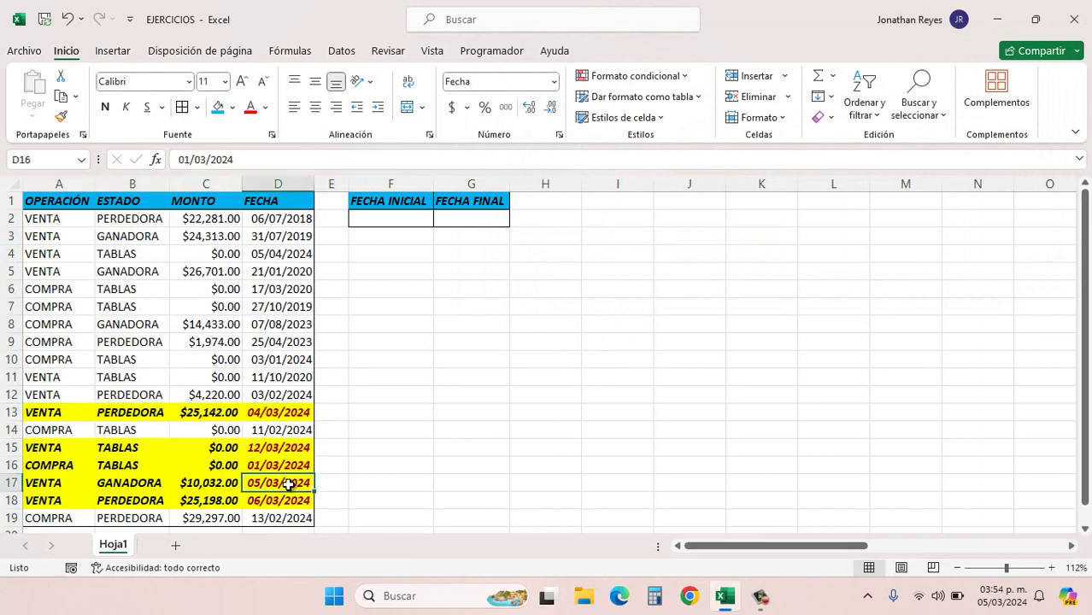
pyautogui.click(292, 501)
pyautogui.click(294, 414)
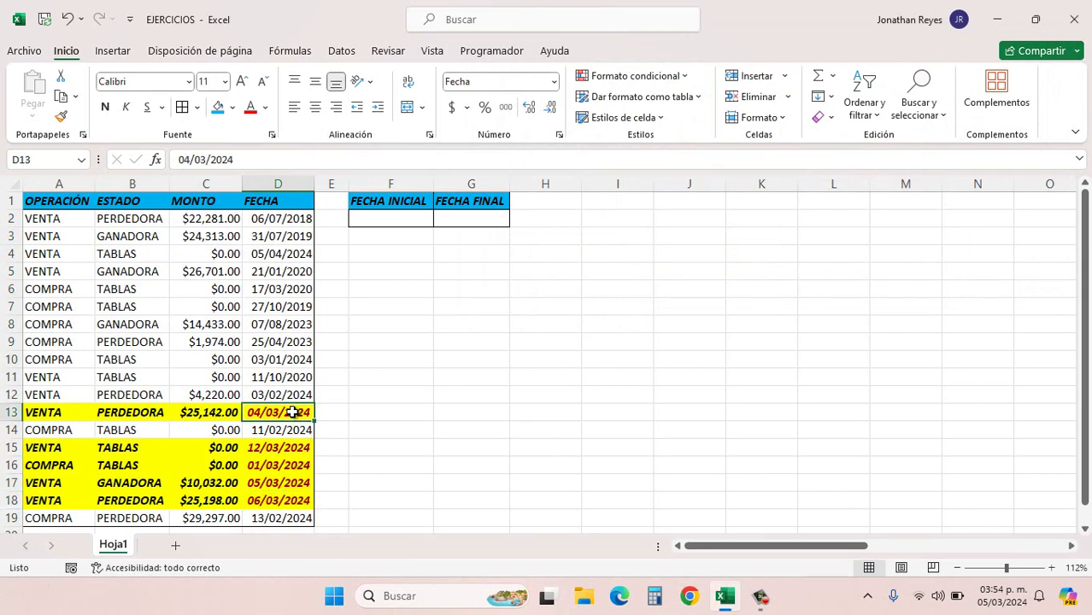
pyautogui.moveTo(288, 448); pyautogui.dragTo(290, 494)
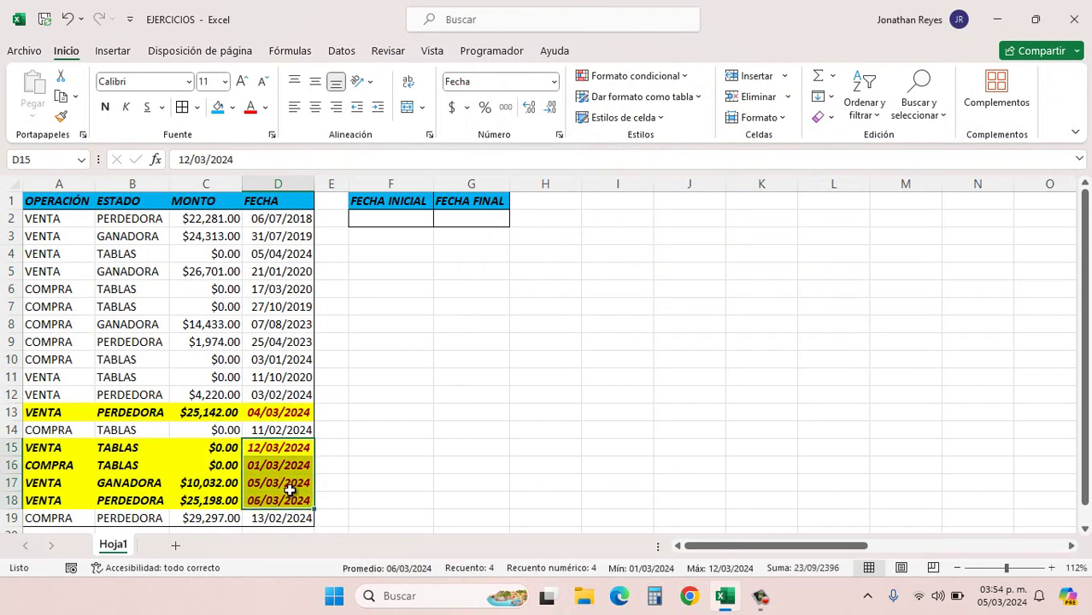
pyautogui.click(289, 484)
# - Change the FECHA column's pink rule from Este mes to Mes siguiente, turning 05/04/2024 in D4 pink
pyautogui.click(278, 183)
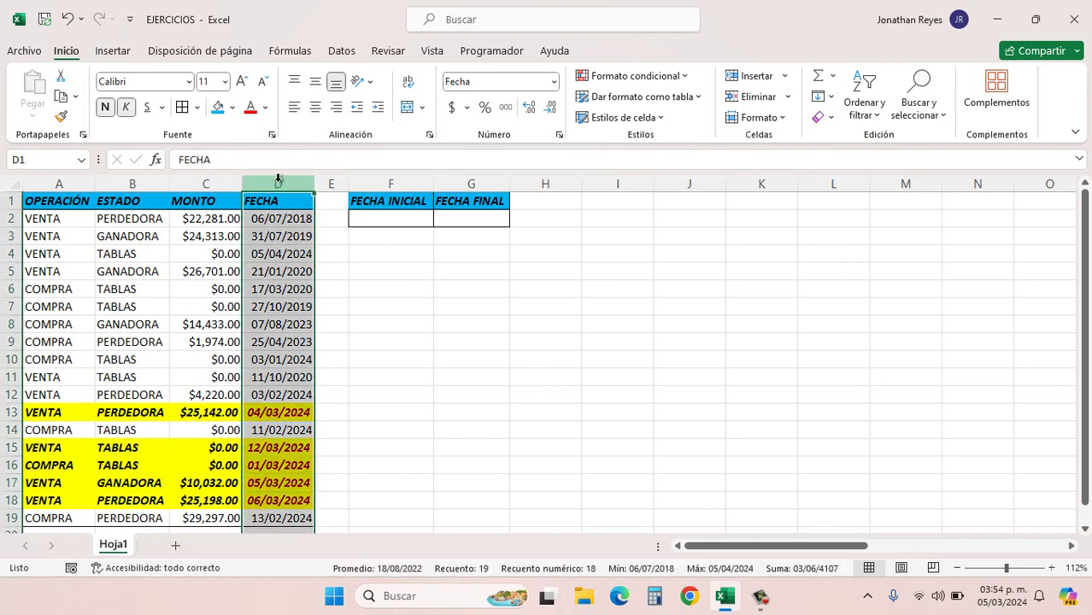
pyautogui.click(632, 76)
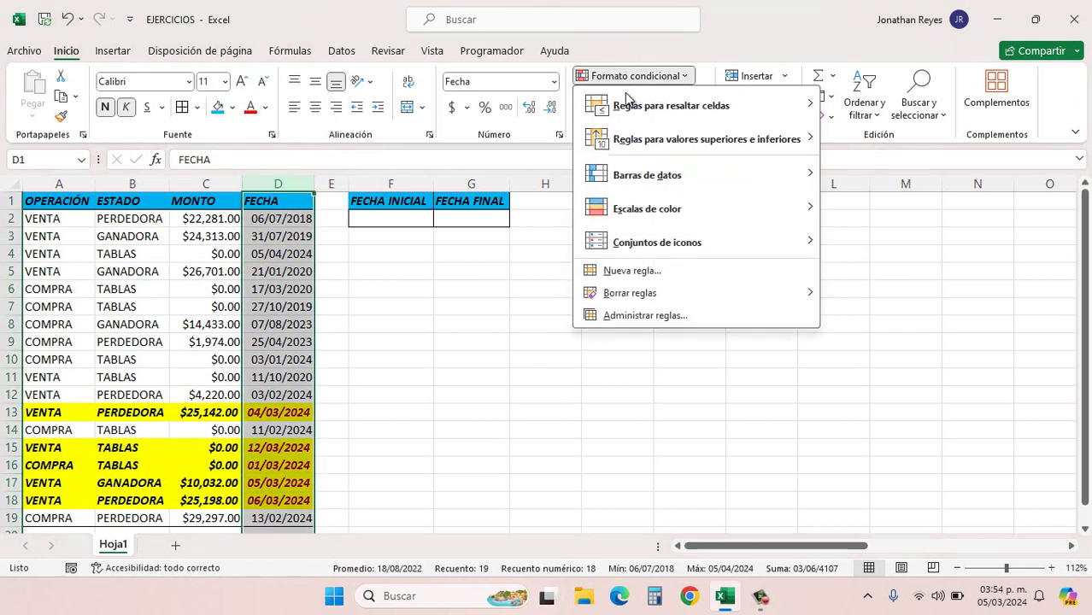
pyautogui.click(654, 315)
pyautogui.doubleClick(599, 171)
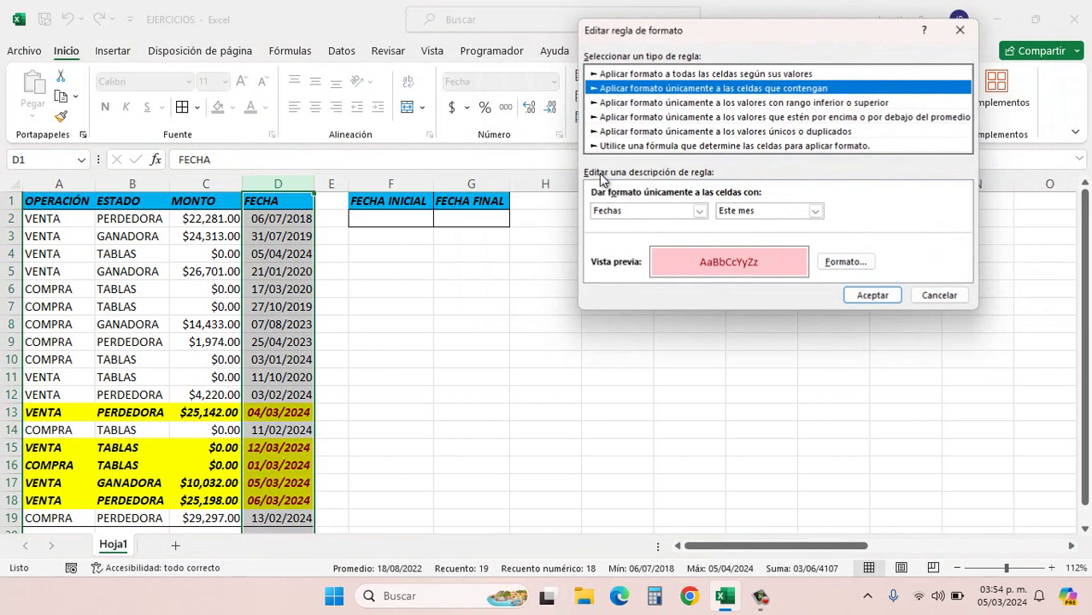
pyautogui.click(815, 211)
pyautogui.click(759, 322)
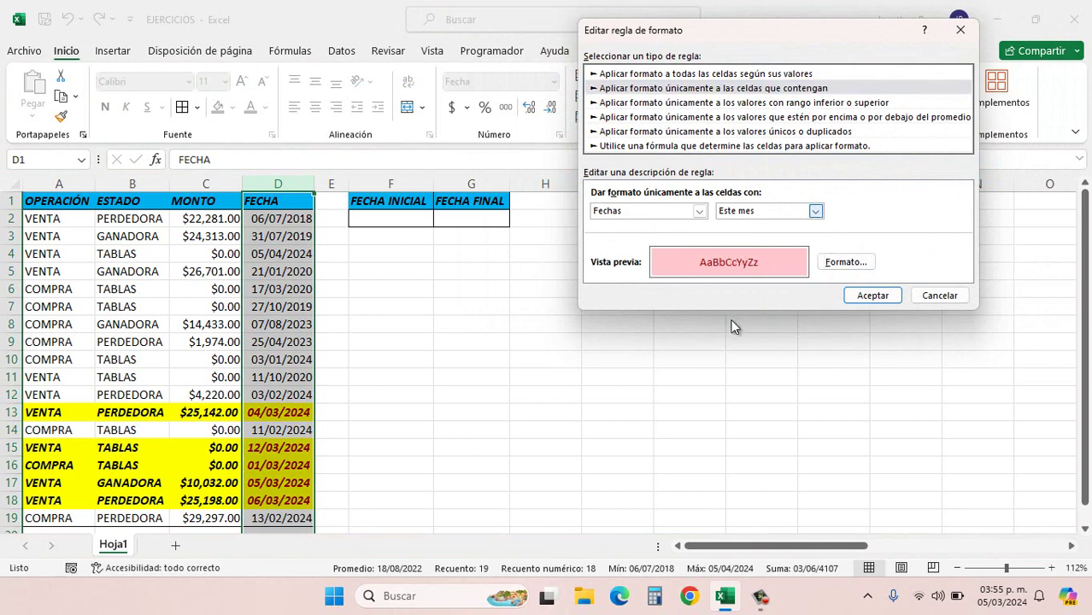
pyautogui.click(861, 295)
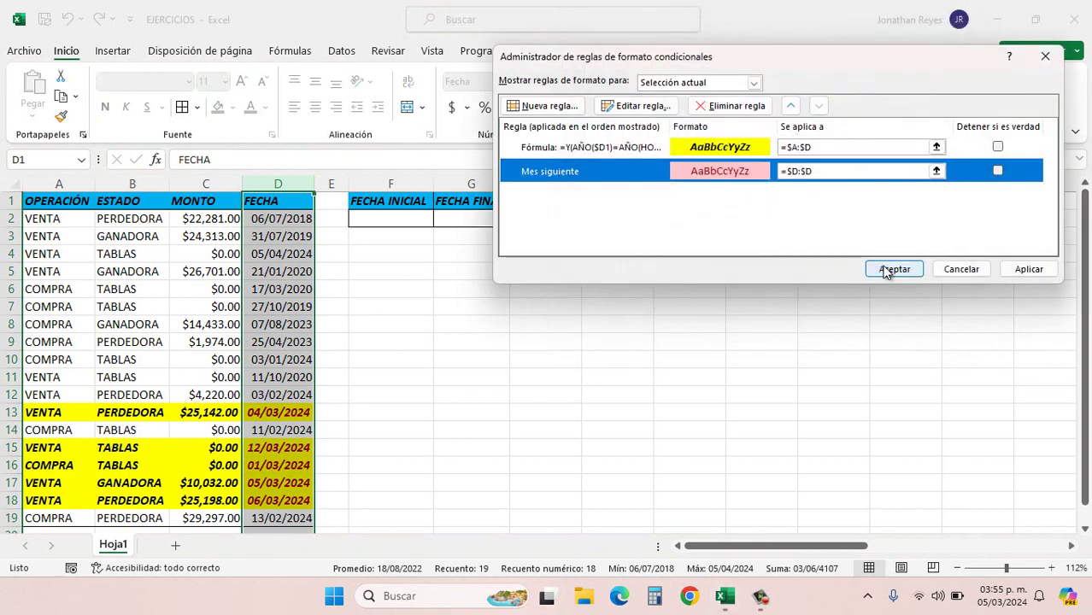
pyautogui.click(889, 267)
pyautogui.click(267, 254)
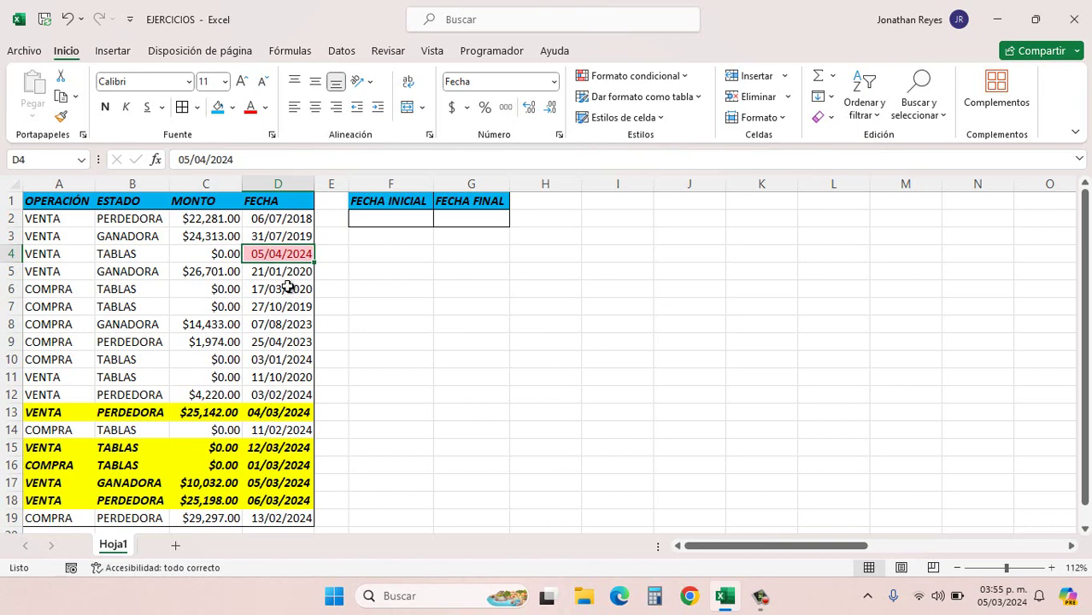
pyautogui.click(287, 288)
# - Select the cells of rows 13 and 4 to compare their highlighting
pyautogui.click(67, 413)
pyautogui.moveTo(68, 413); pyautogui.dragTo(247, 413)
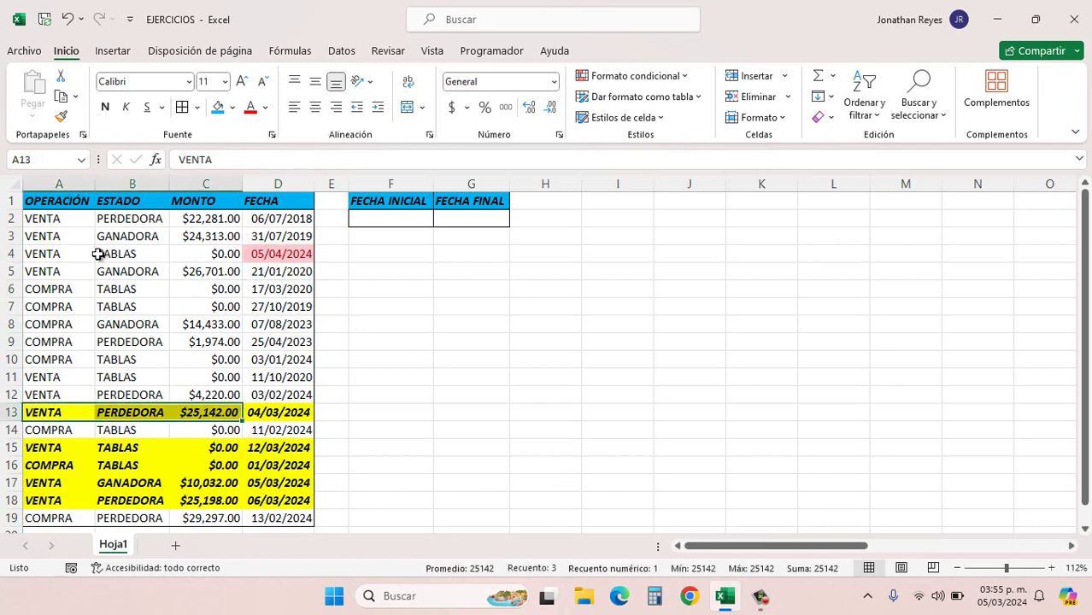
pyautogui.moveTo(57, 254); pyautogui.dragTo(249, 265)
pyautogui.click(282, 289)
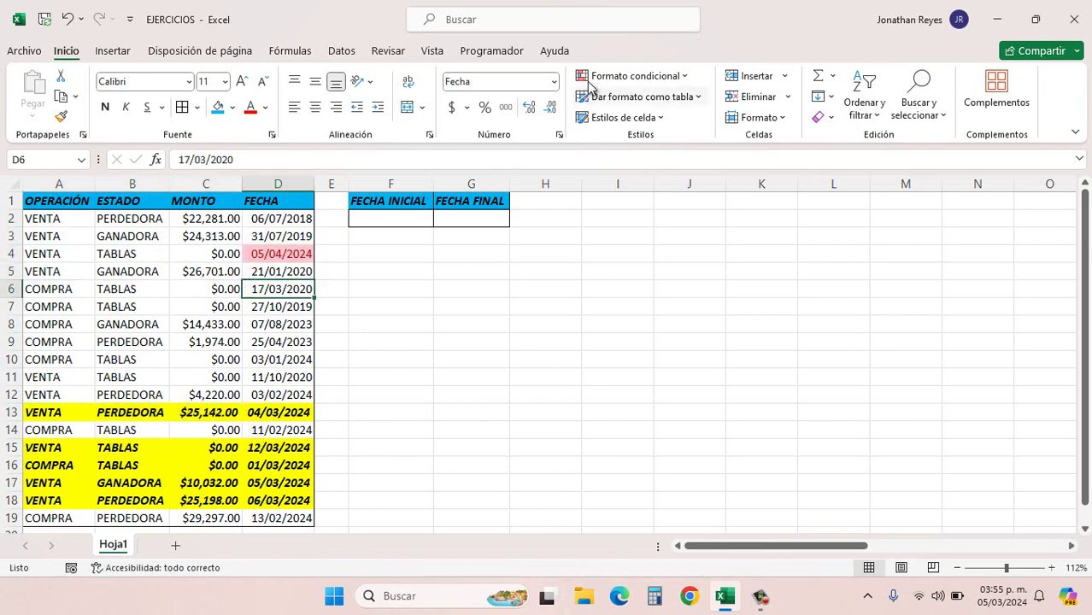
# - Edit the yellow rule formula to use MES(HOY())+1 with a closing parenthesis, and confirm
pyautogui.click(631, 76)
pyautogui.click(646, 315)
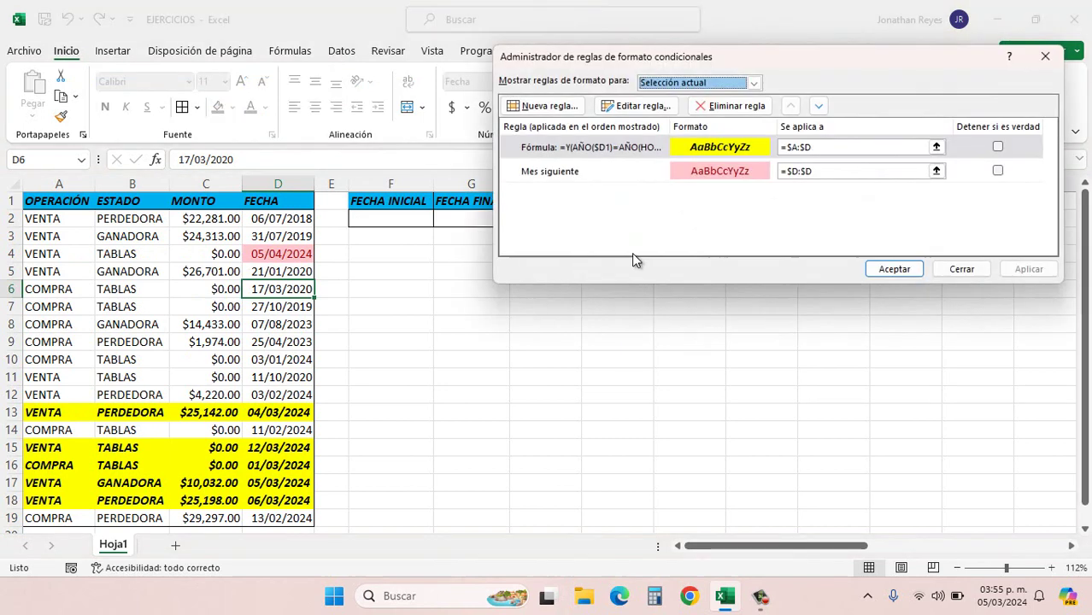
pyautogui.doubleClick(604, 151)
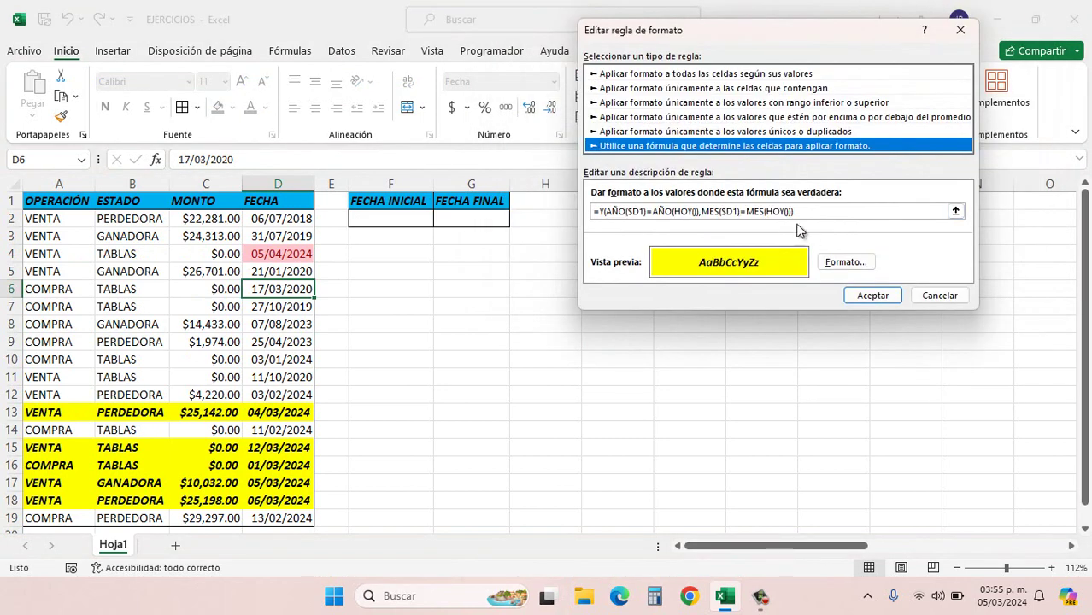
pyautogui.click(795, 210)
pyautogui.click(795, 210)
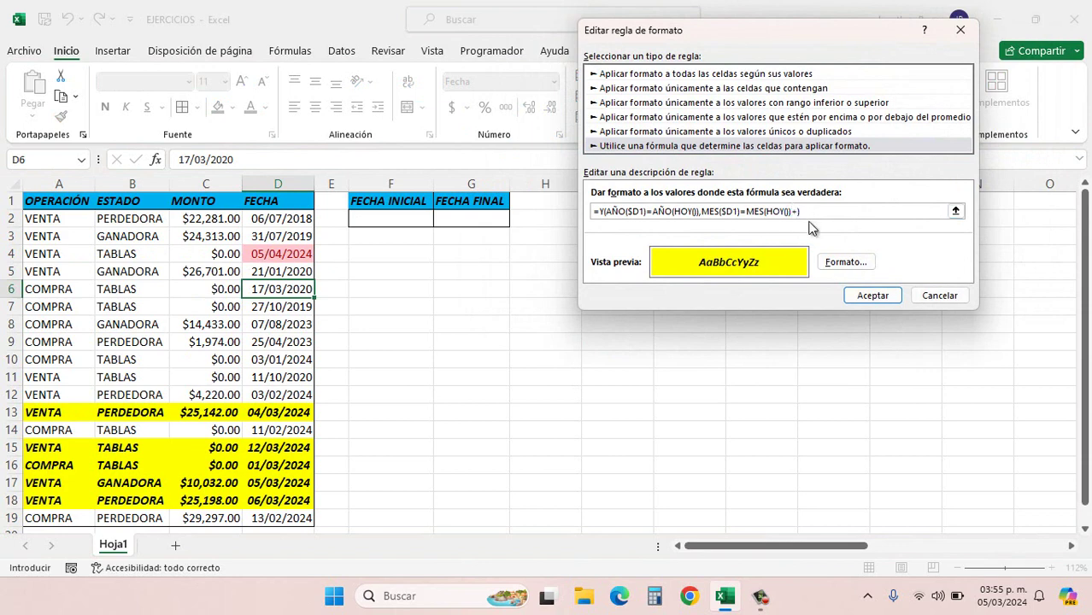
pyautogui.write(')')
pyautogui.click(861, 294)
pyautogui.click(889, 270)
# - Inspect the newly highlighted row 4 and its date in D4
pyautogui.click(649, 306)
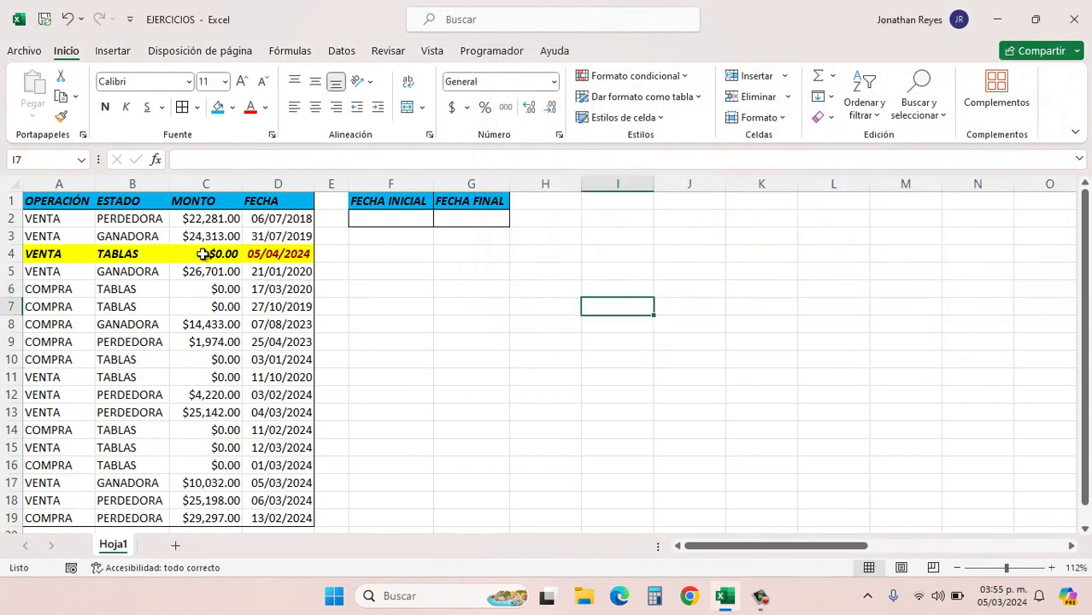
pyautogui.moveTo(59, 255); pyautogui.dragTo(269, 257)
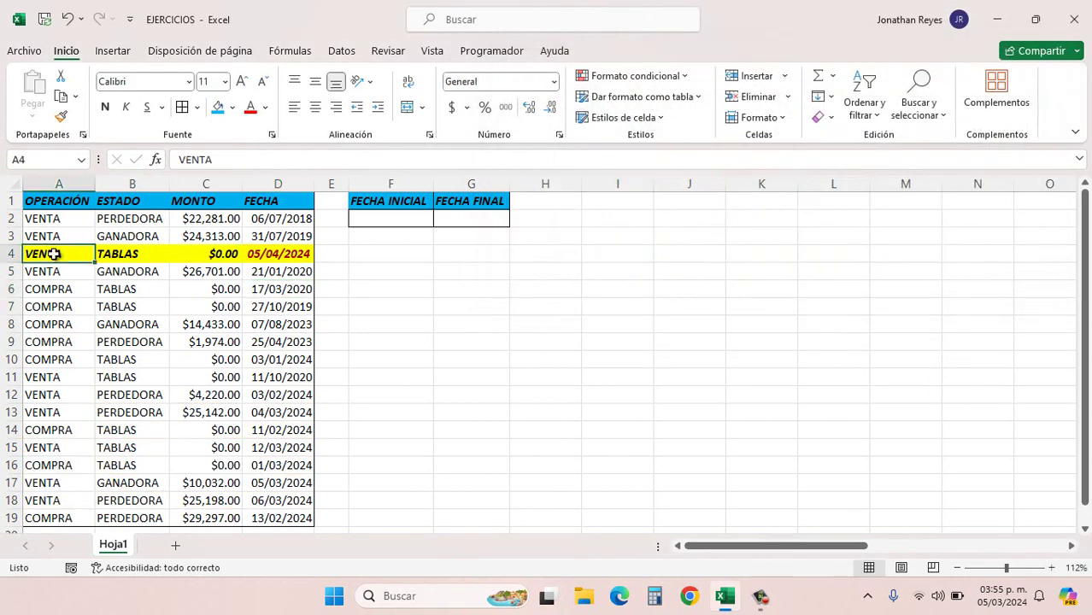
pyautogui.click(268, 256)
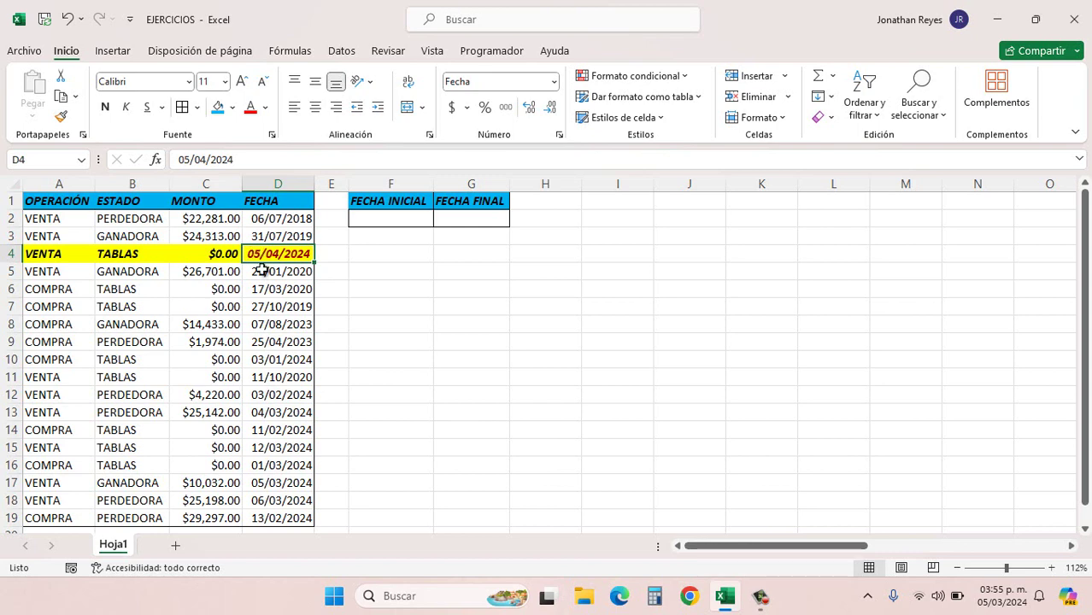
pyautogui.click(53, 253)
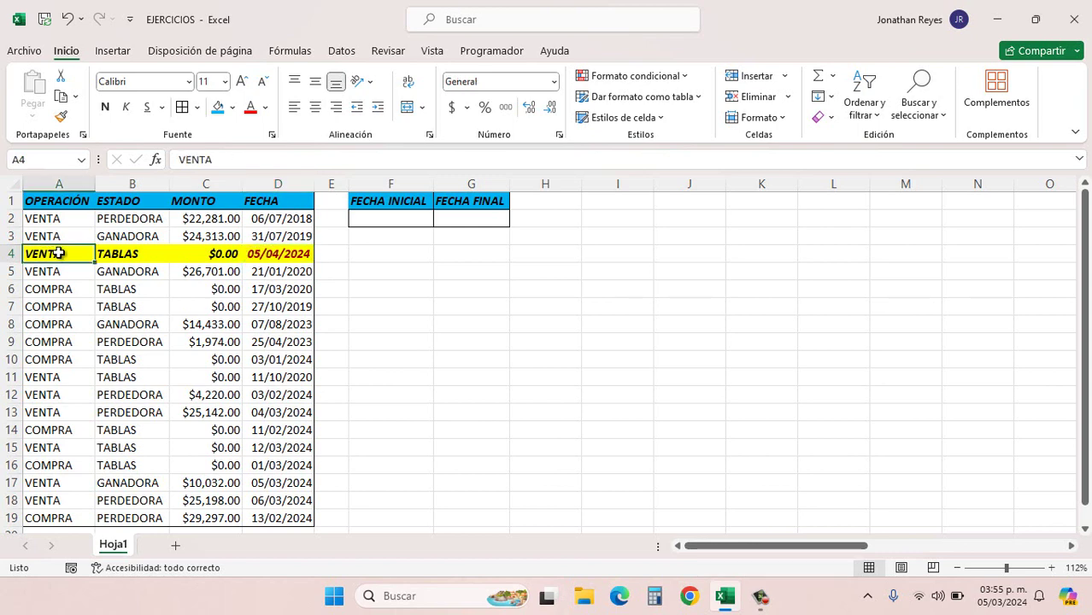
pyautogui.click(273, 253)
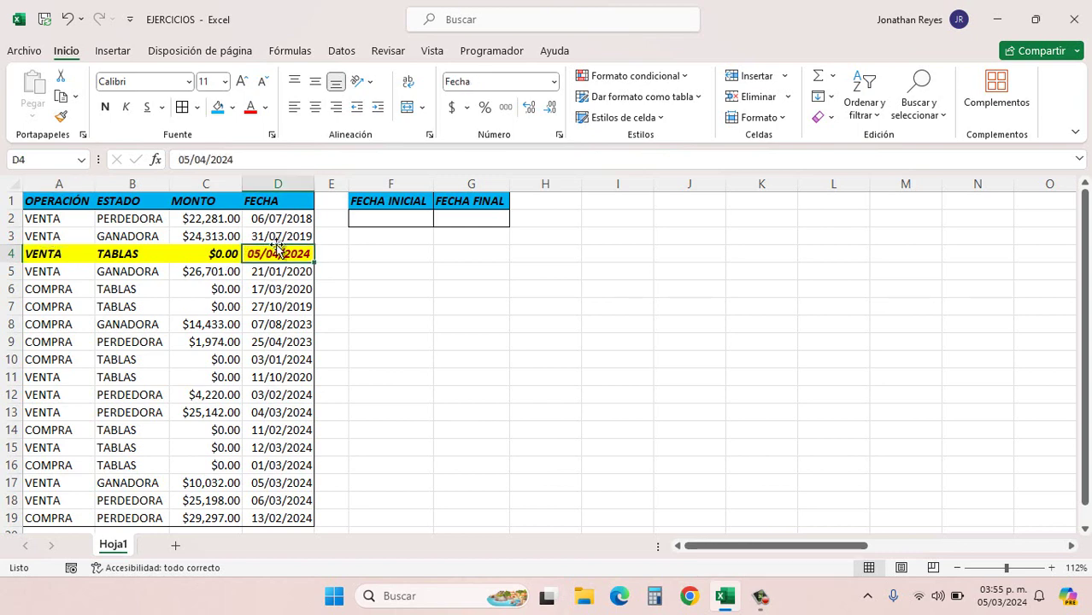
# - Remove the year check so the yellow rule reads =MES($D1)=MES(HOY())+1, highlighting April rows 4 and 9
pyautogui.click(618, 76)
pyautogui.click(653, 316)
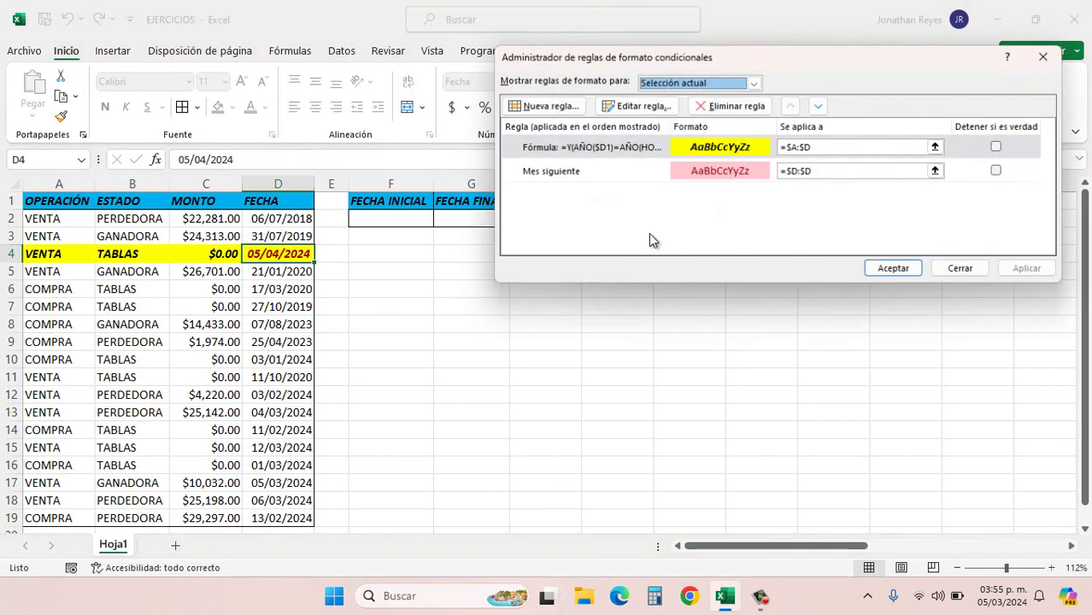
pyautogui.doubleClick(609, 149)
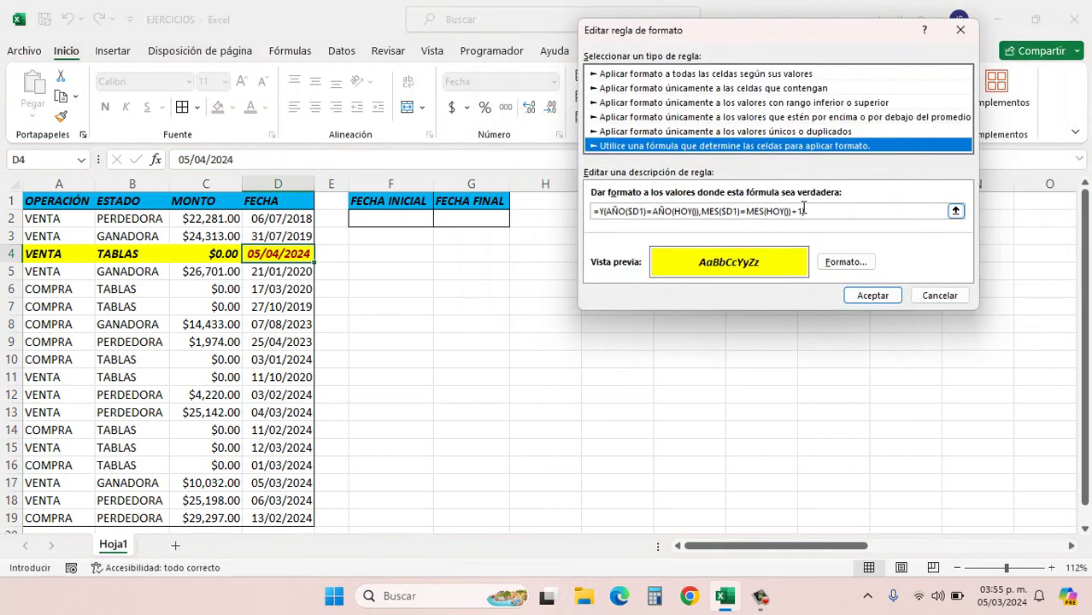
pyautogui.click(804, 210)
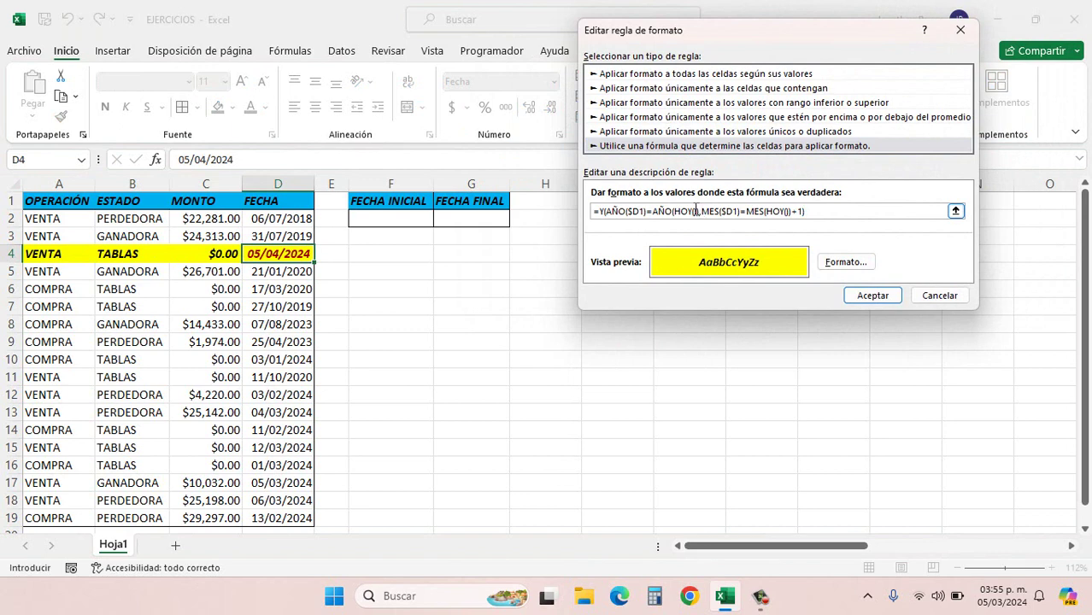
pyautogui.moveTo(697, 211); pyautogui.dragTo(613, 203)
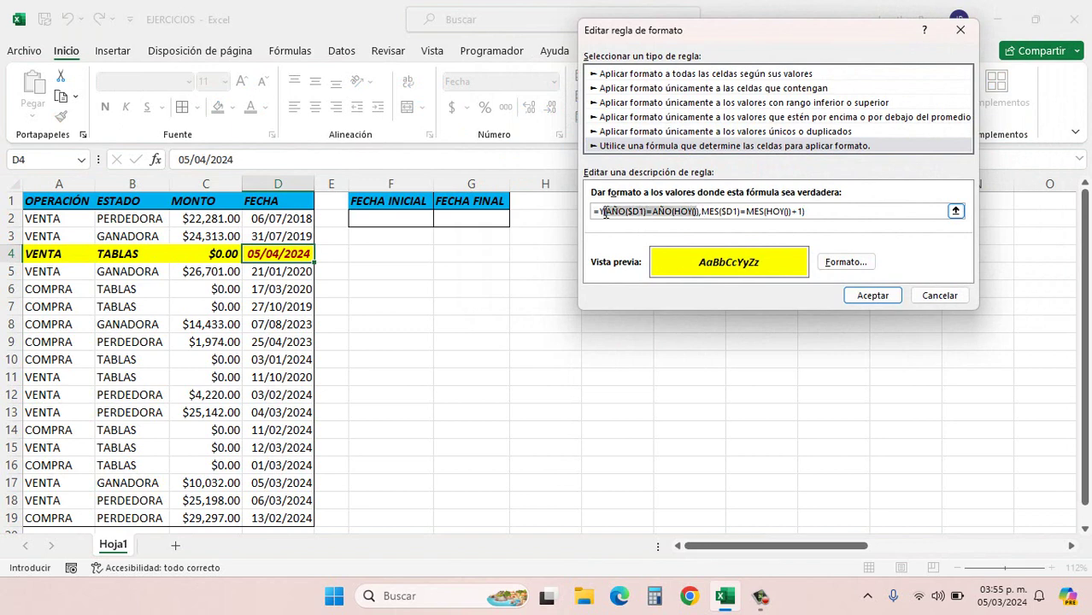
pyautogui.press('BackSpace')
pyautogui.press('BackSpace')
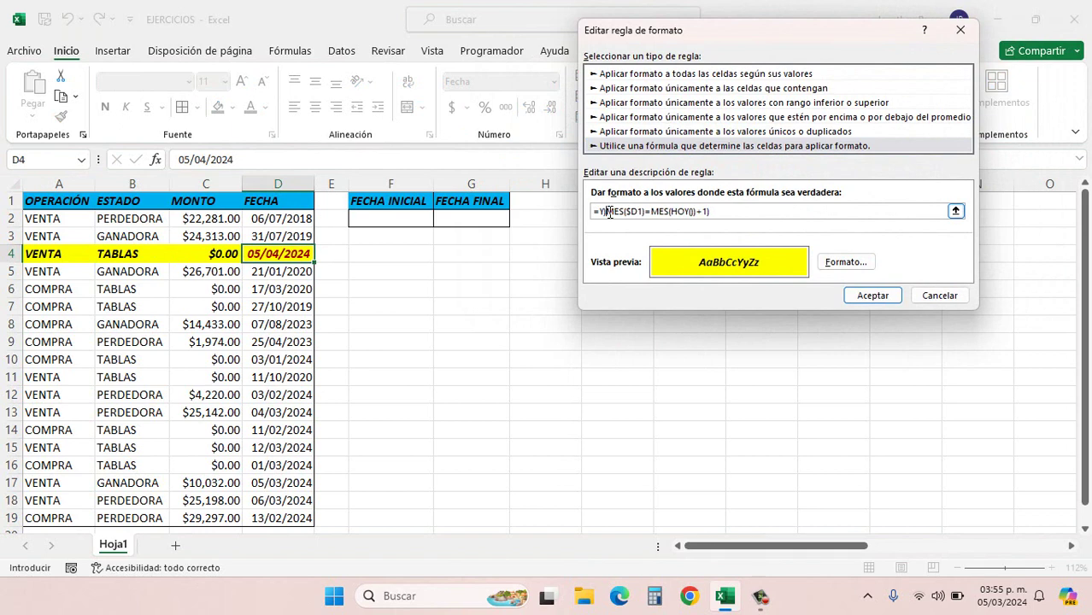
pyautogui.press('BackSpace')
pyautogui.press('BackSpace')
pyautogui.press('BackSpace')
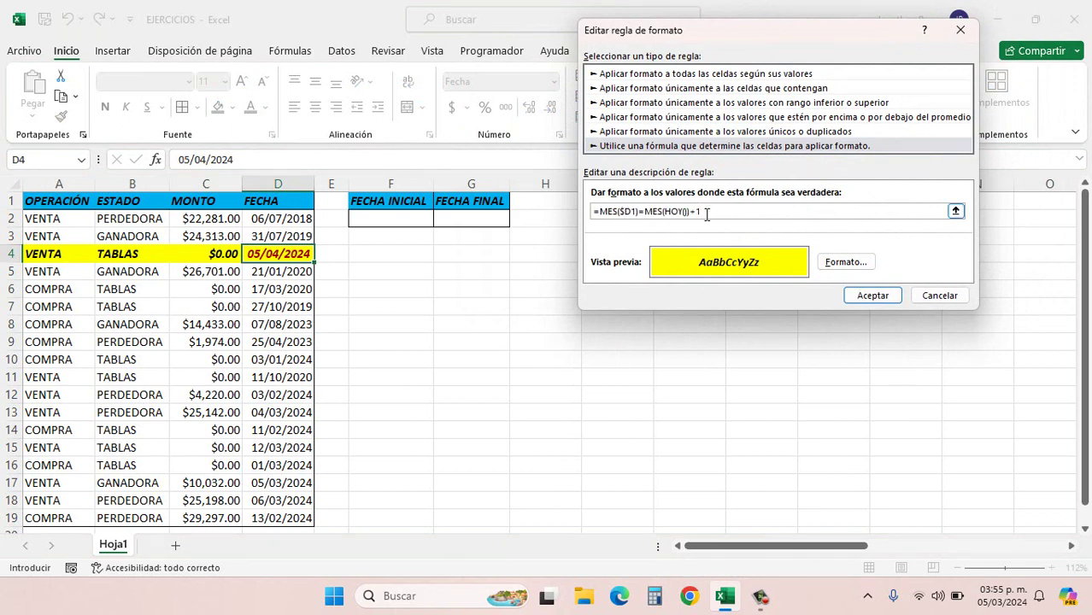
pyautogui.click(879, 295)
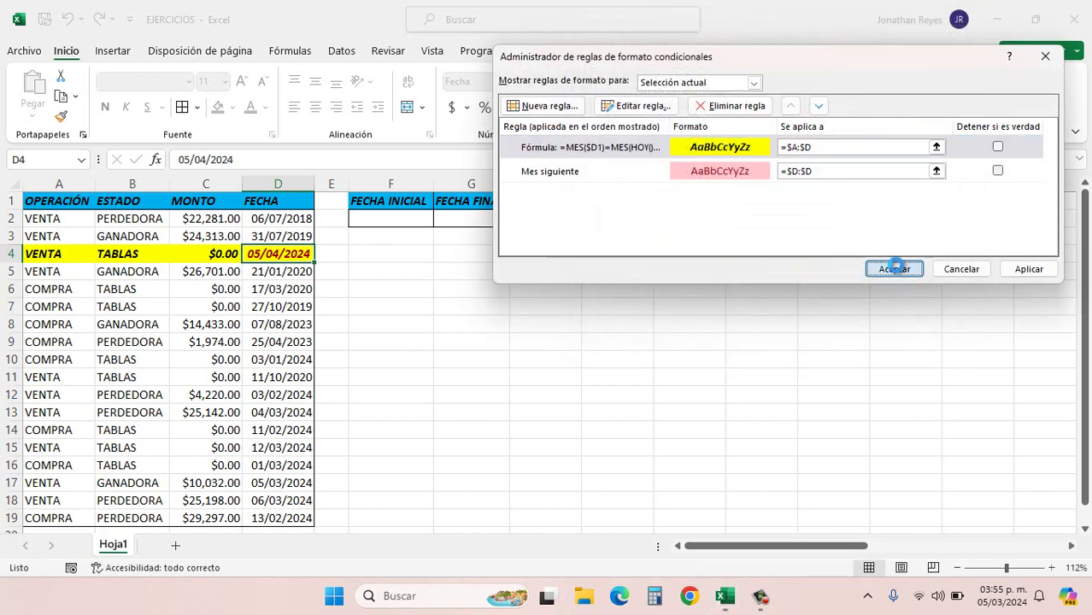
pyautogui.click(894, 269)
pyautogui.click(758, 342)
pyautogui.click(288, 286)
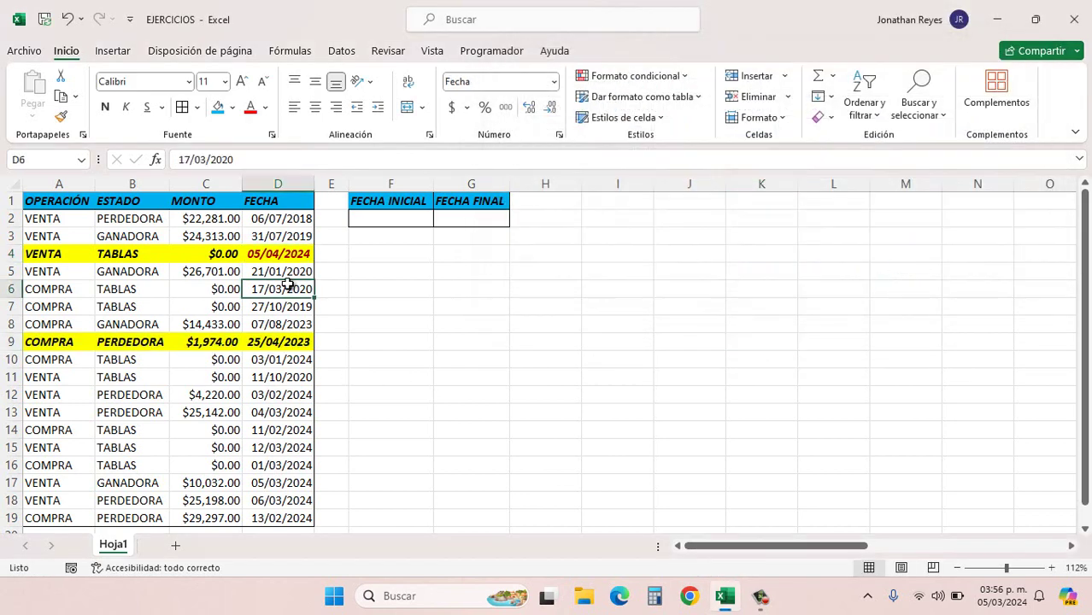
pyautogui.click(210, 324)
pyautogui.click(286, 344)
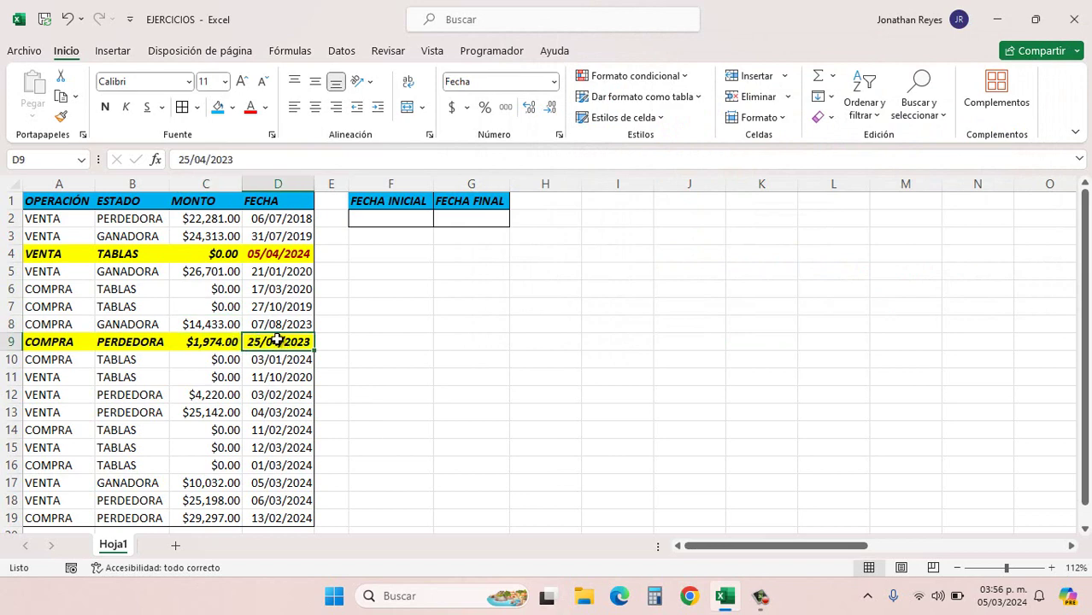
pyautogui.click(278, 254)
pyautogui.click(278, 338)
pyautogui.click(275, 291)
pyautogui.click(270, 255)
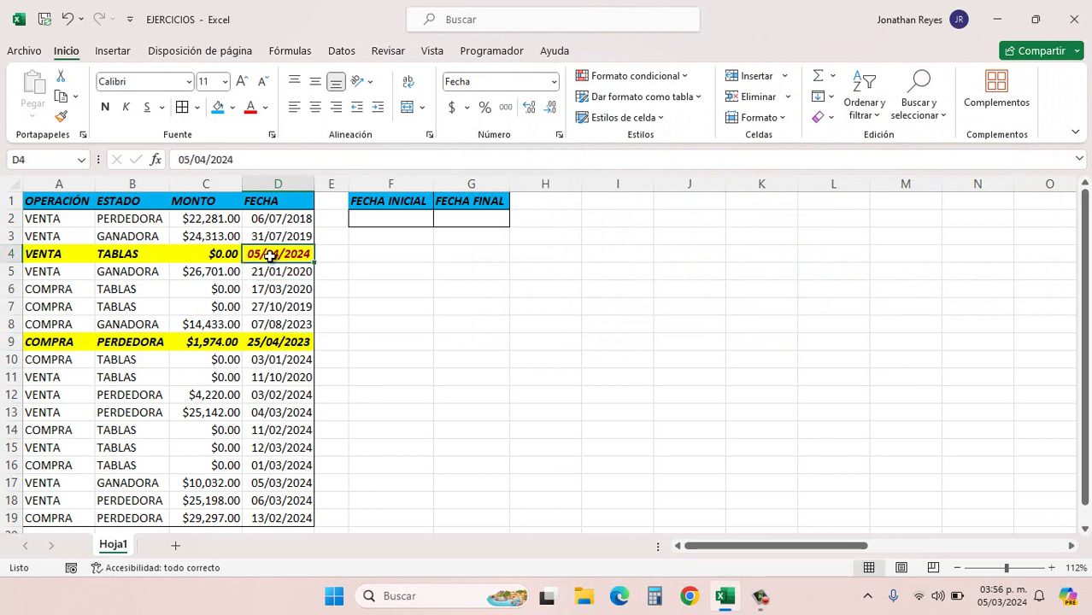
pyautogui.click(266, 339)
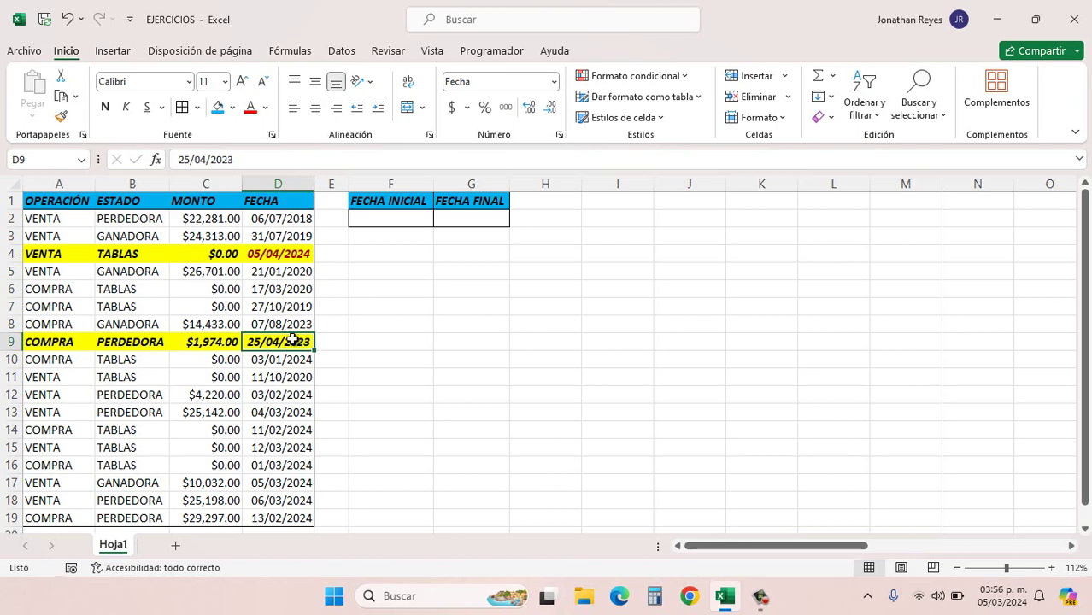
pyautogui.click(265, 273)
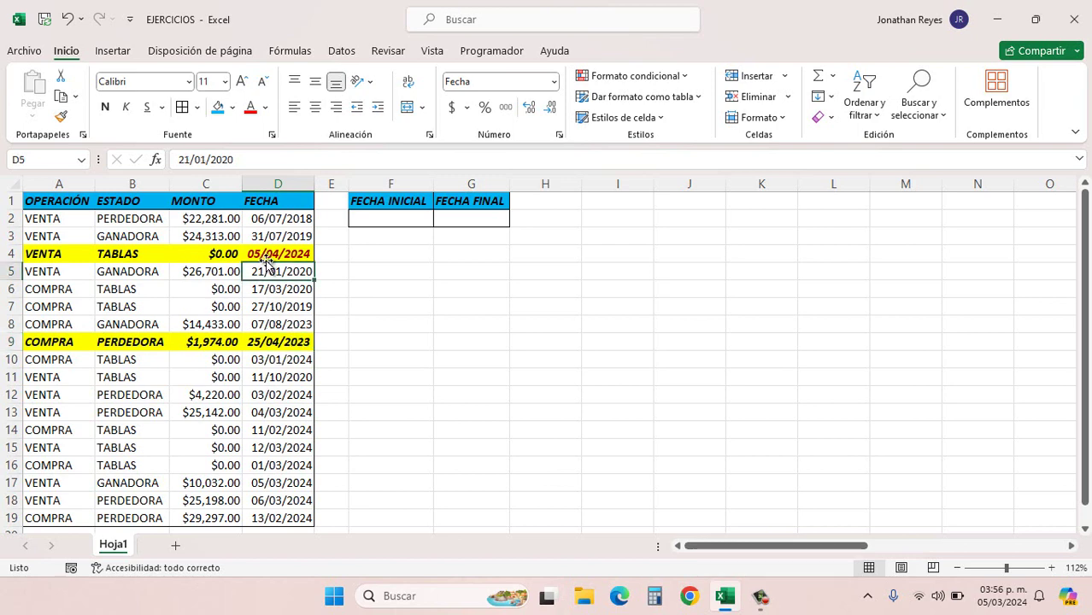
pyautogui.click(267, 256)
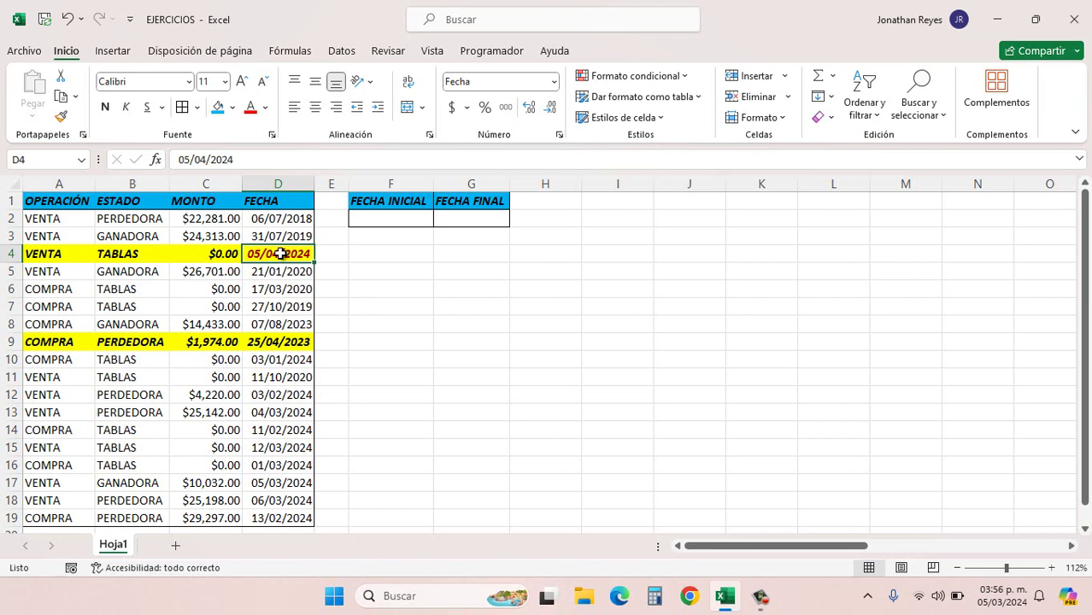
pyautogui.click(624, 76)
pyautogui.click(674, 315)
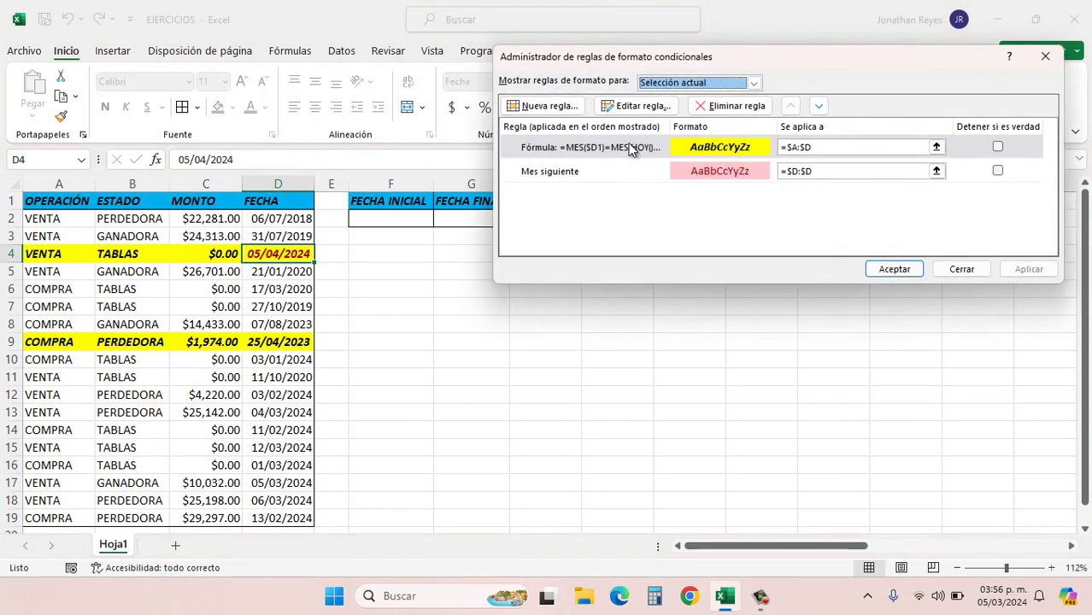
pyautogui.doubleClick(633, 145)
pyautogui.click(632, 211)
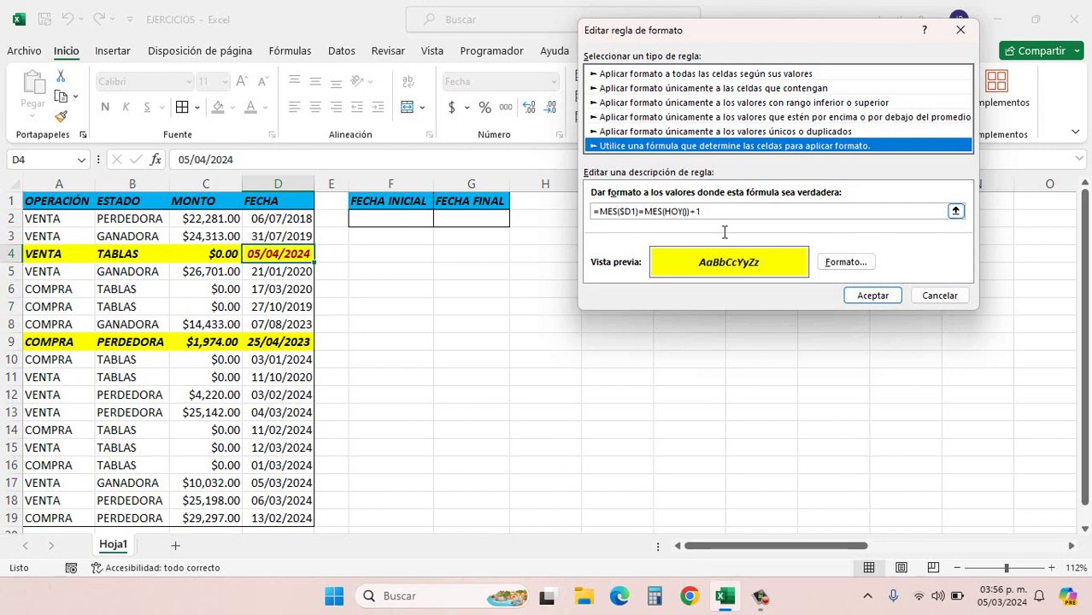
pyautogui.click(963, 294)
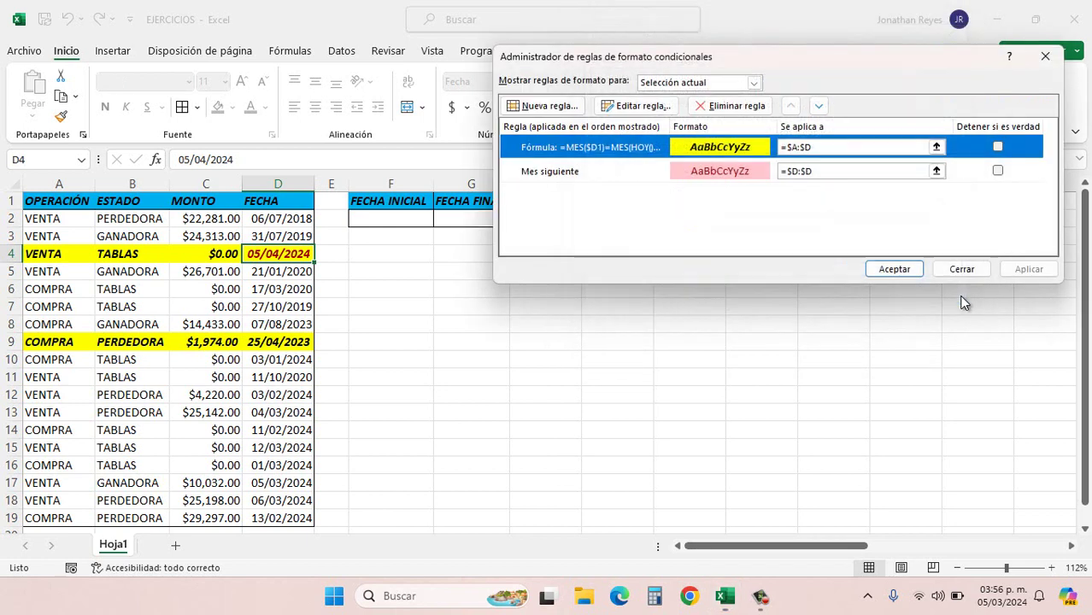
pyautogui.click(921, 273)
pyautogui.click(637, 76)
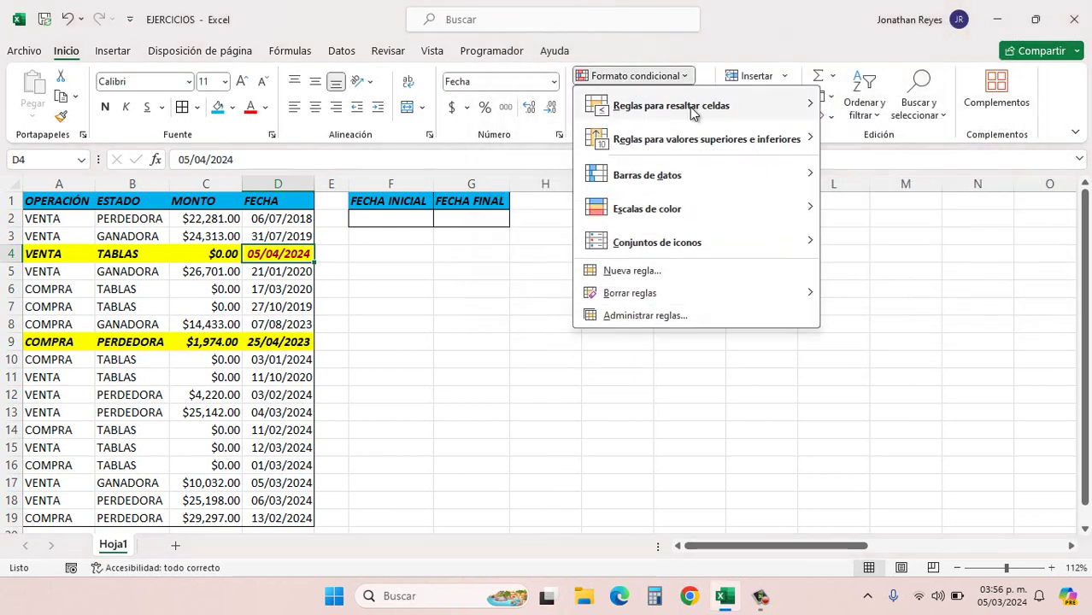
pyautogui.moveTo(694, 106)
pyautogui.click(851, 268)
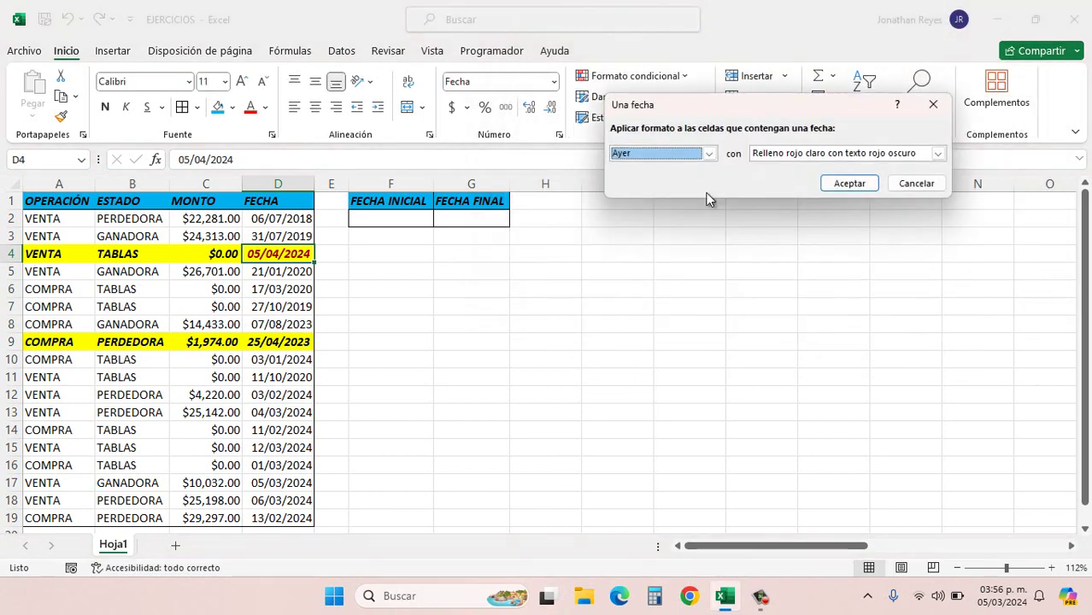
pyautogui.click(709, 154)
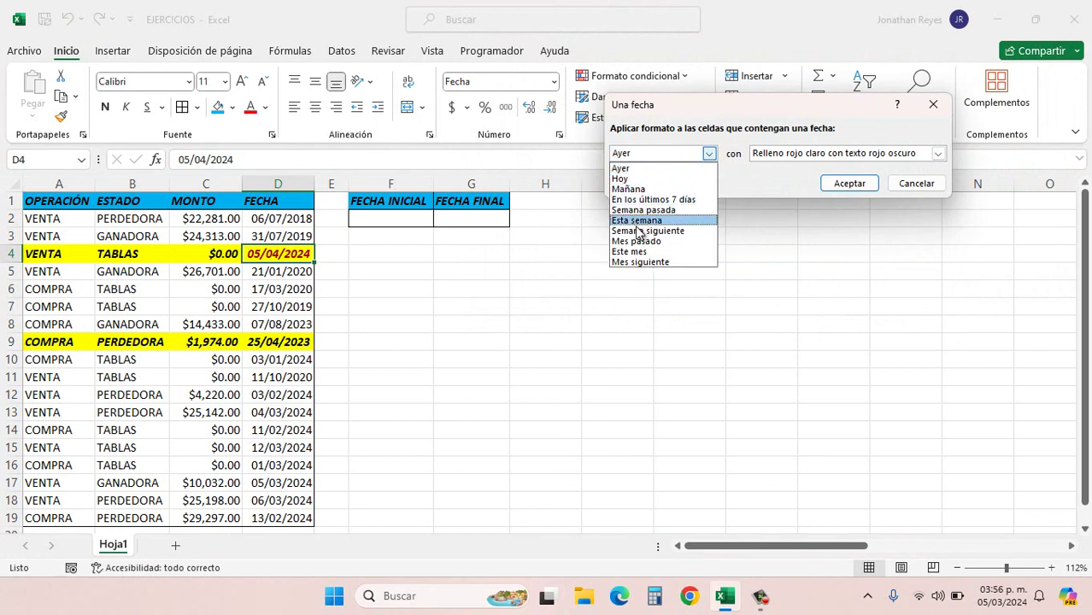
pyautogui.click(911, 184)
pyautogui.click(914, 184)
# - Insert today's date, 05/03/2024, into the FECHA FINAL cell G2 with Ctrl+;
pyautogui.click(397, 274)
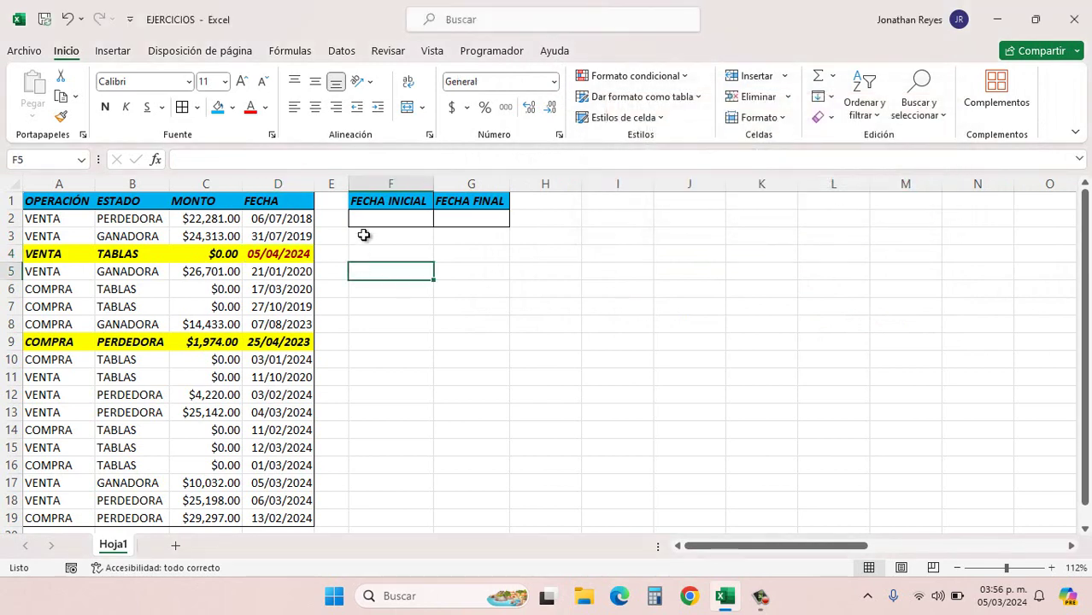
pyautogui.click(382, 219)
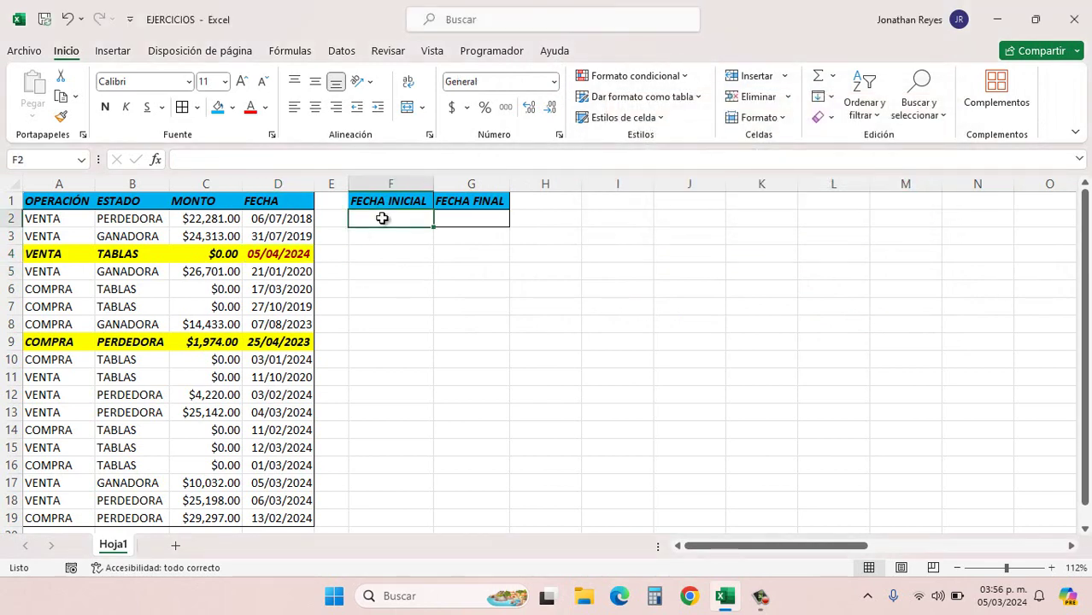
pyautogui.click(466, 216)
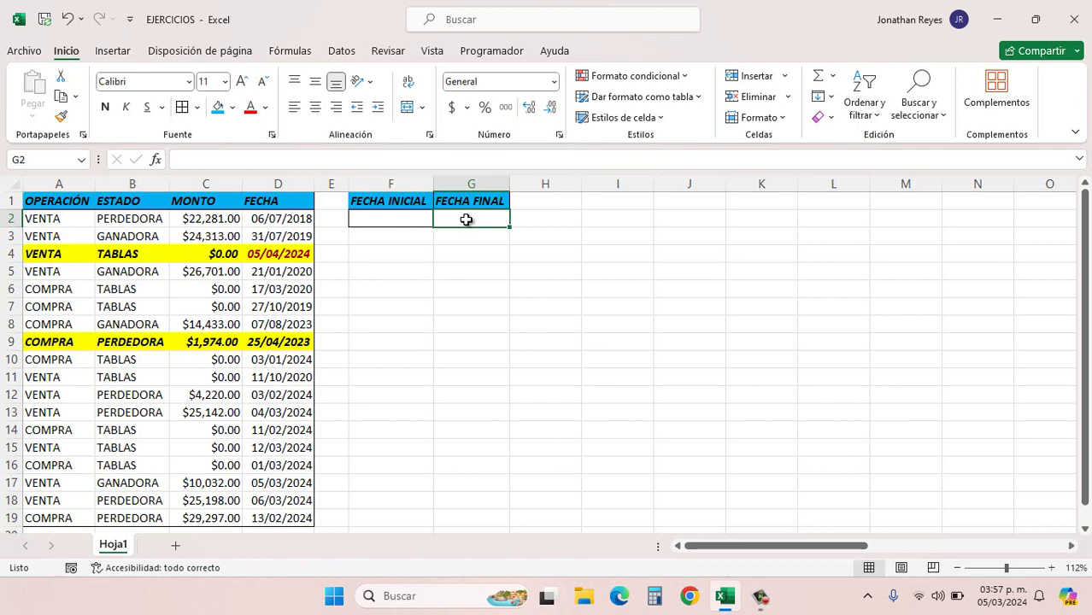
pyautogui.hotkey('ctrl', ';')
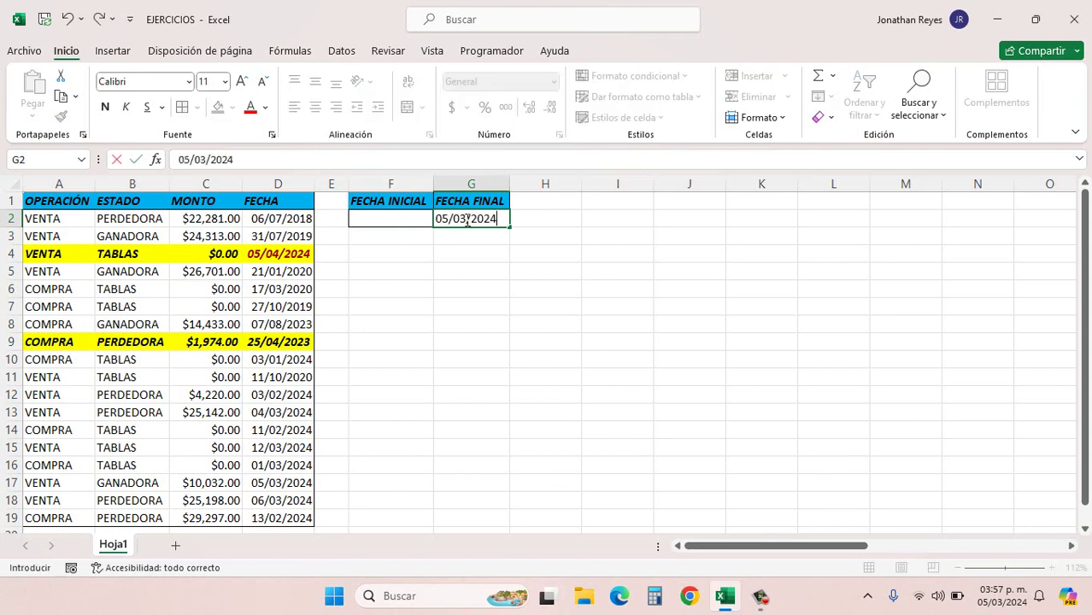
# - Confirm 05/03/2024 in G2 and set the FECHA INICIAL cell F2 to 05/03/2014
pyautogui.press('Return')
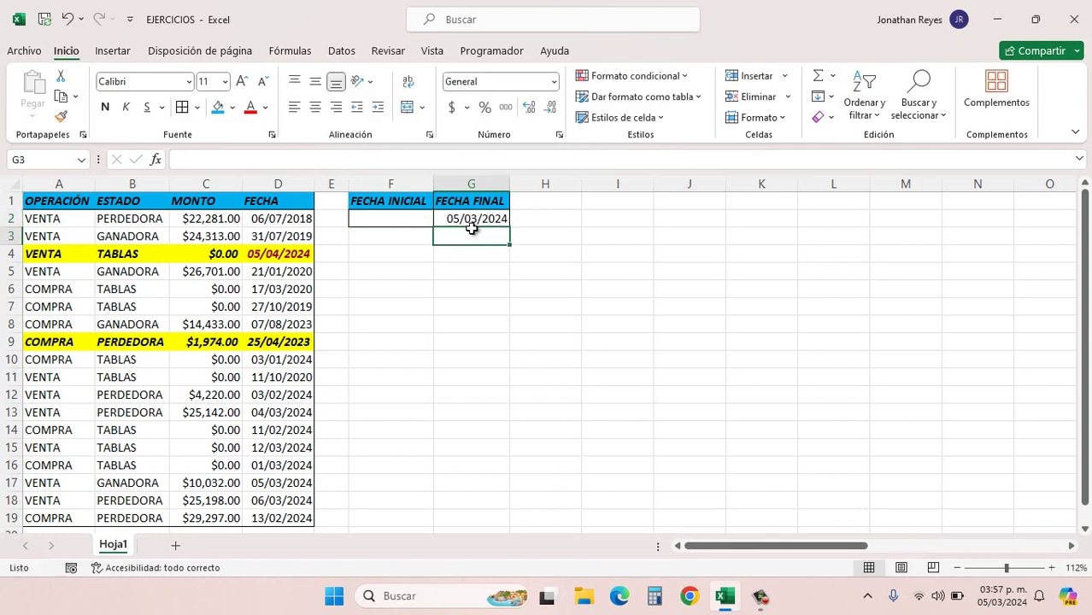
pyautogui.click(414, 218)
pyautogui.click(483, 220)
pyautogui.doubleClick(482, 220)
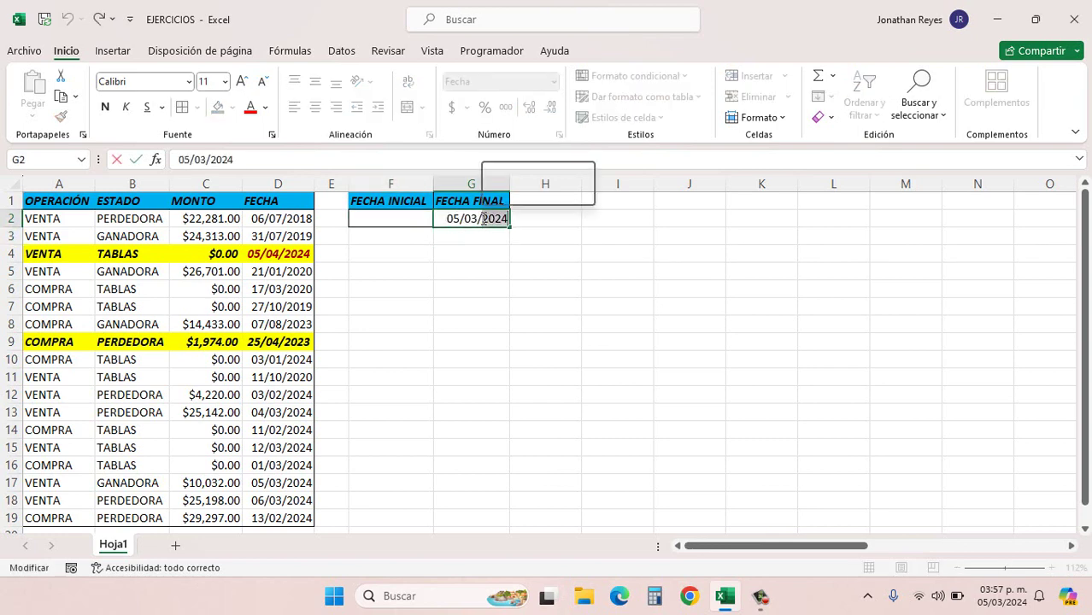
pyautogui.moveTo(483, 220); pyautogui.dragTo(406, 215)
pyautogui.click(407, 215)
pyautogui.hotkey('ctrl', ';')
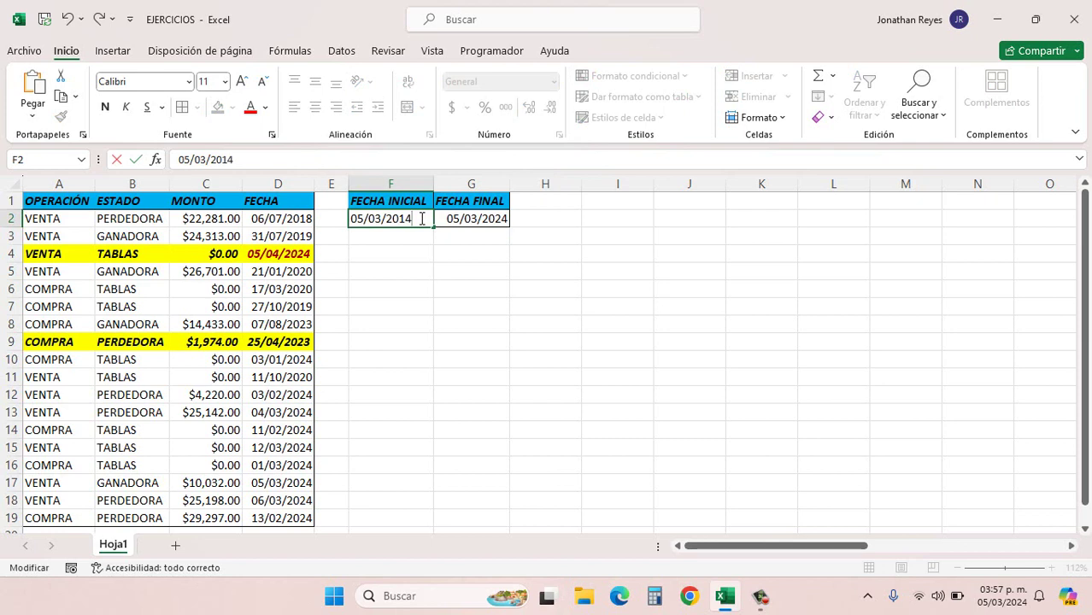
pyautogui.click(443, 272)
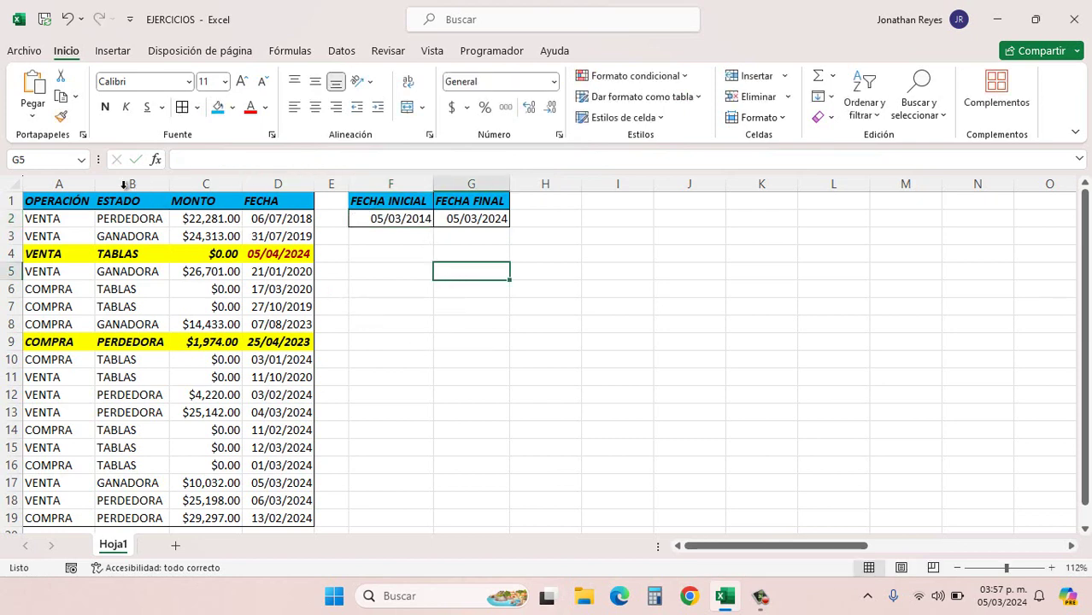
pyautogui.moveTo(87, 184); pyautogui.dragTo(278, 184)
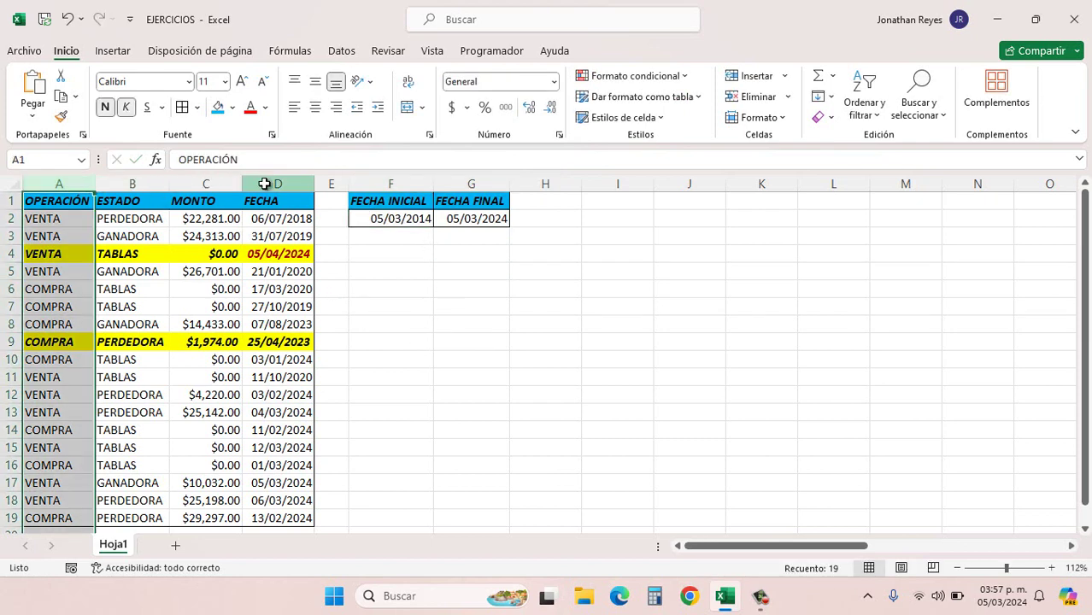
# - Open the yellow formula rule for editing and clear its old formula
pyautogui.click(596, 77)
pyautogui.click(639, 317)
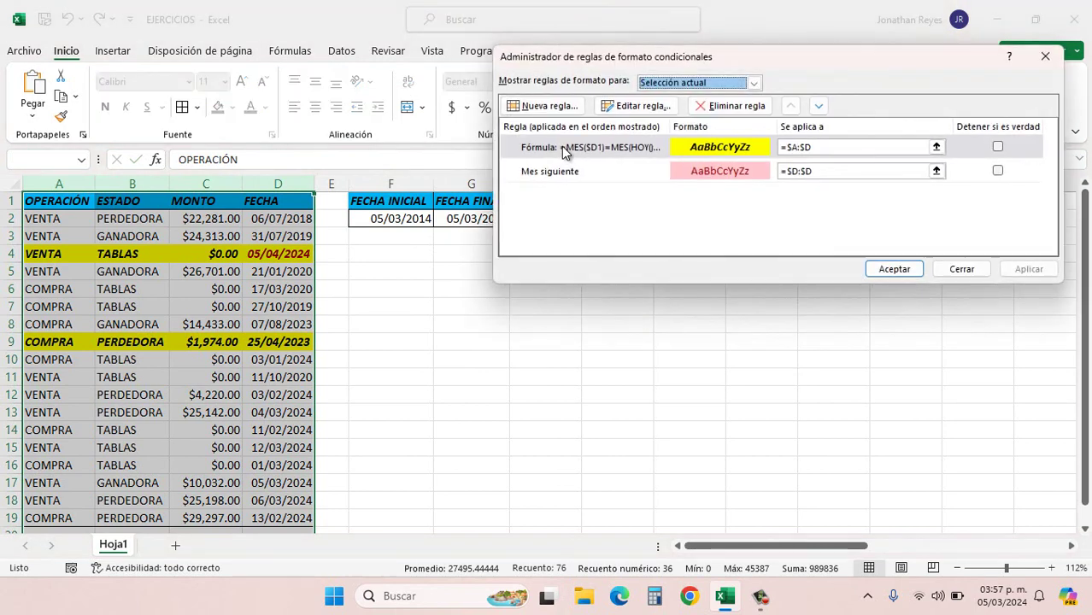
pyautogui.click(562, 149)
pyautogui.doubleClick(563, 149)
pyautogui.moveTo(699, 212); pyautogui.dragTo(593, 212)
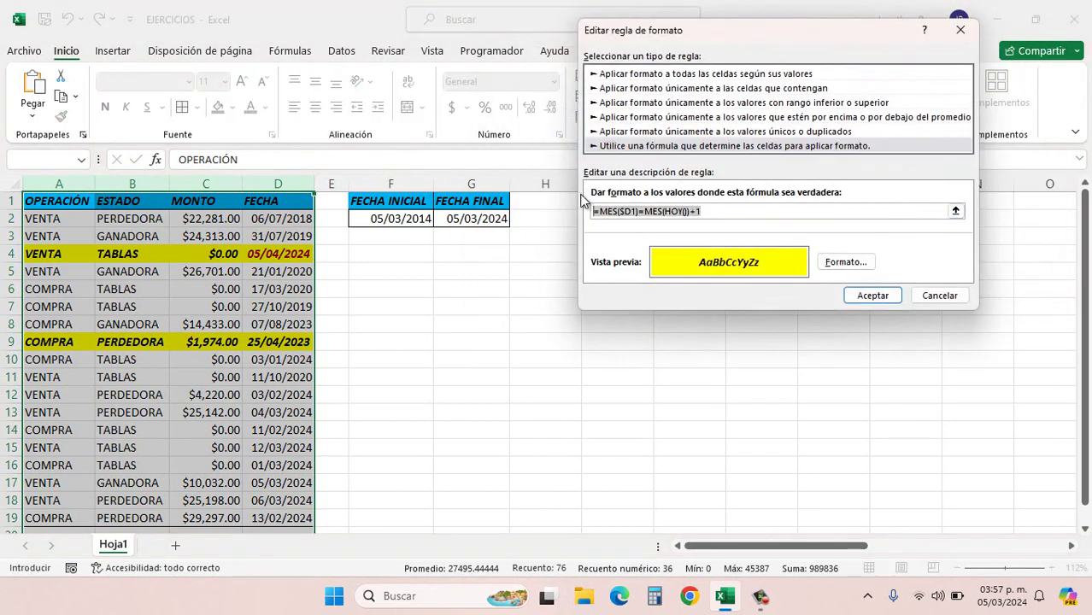
pyautogui.press('BackSpace')
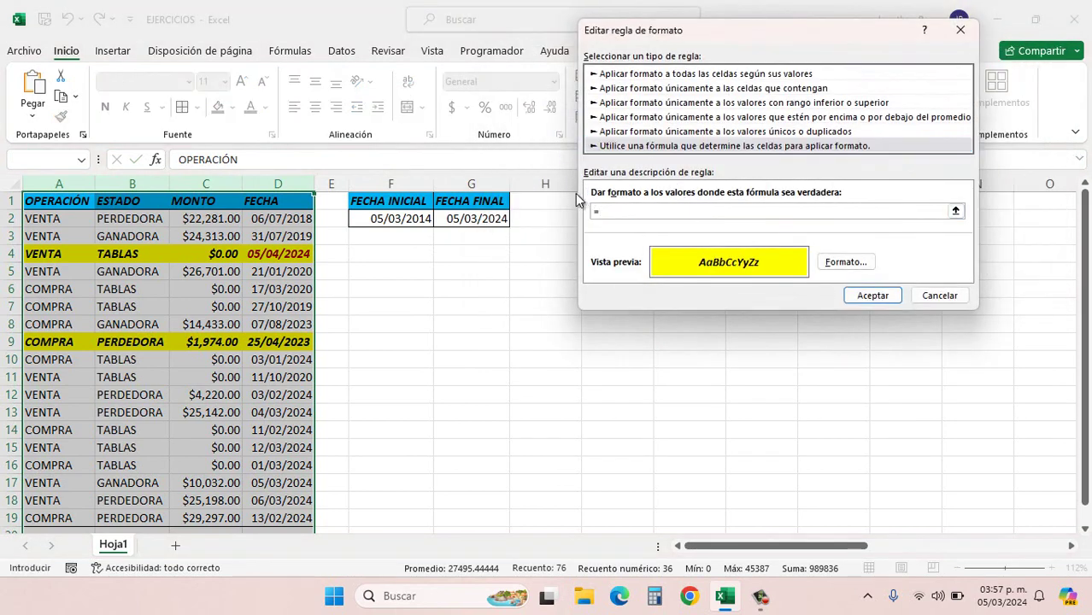
# - Enter the formula =Y($D1>=$F$2,$D1<=$G$2) and confirm the rule
pyautogui.click(295, 202)
pyautogui.press('F4')
pyautogui.press('F4')
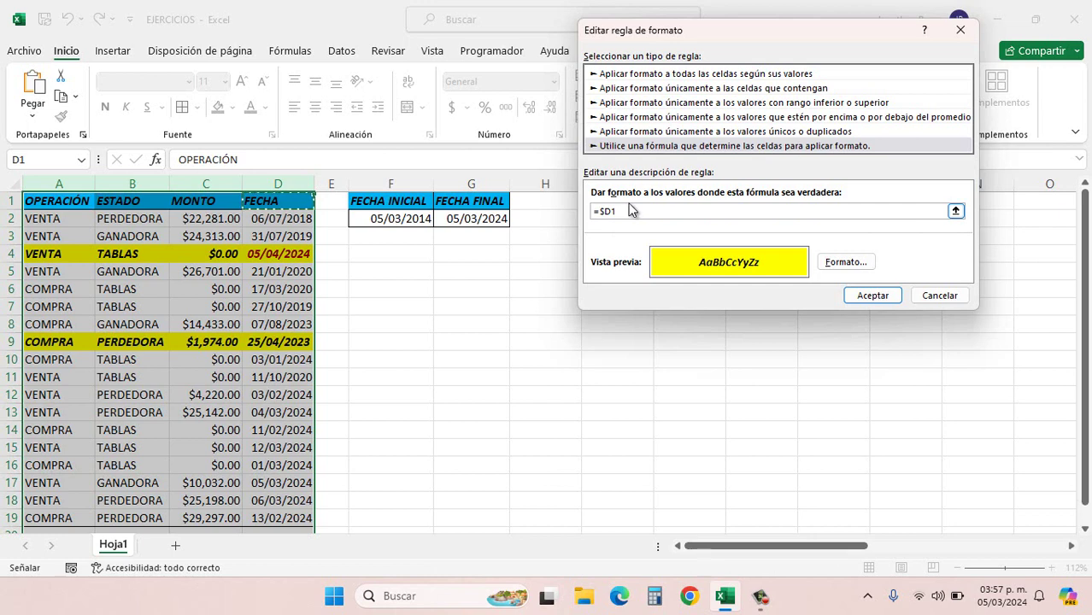
pyautogui.write('>=')
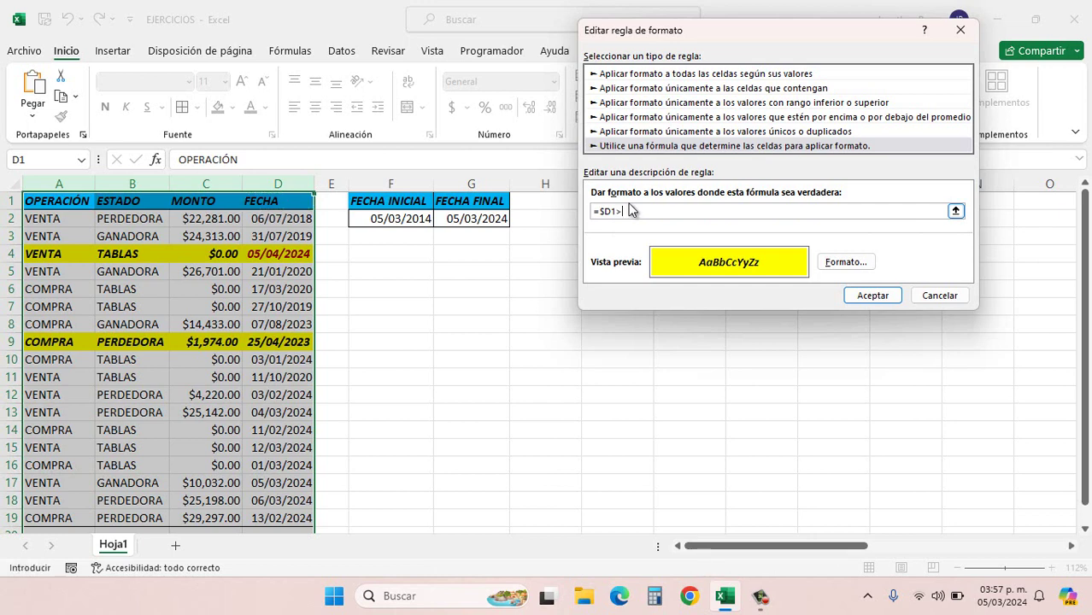
pyautogui.click(382, 219)
pyautogui.write(',')
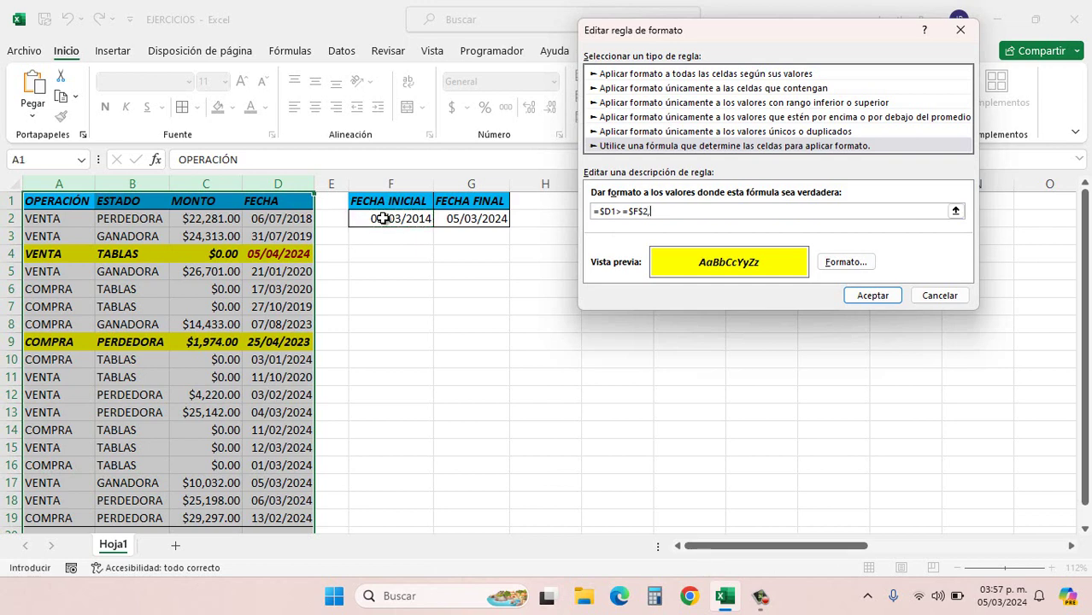
pyautogui.click(289, 199)
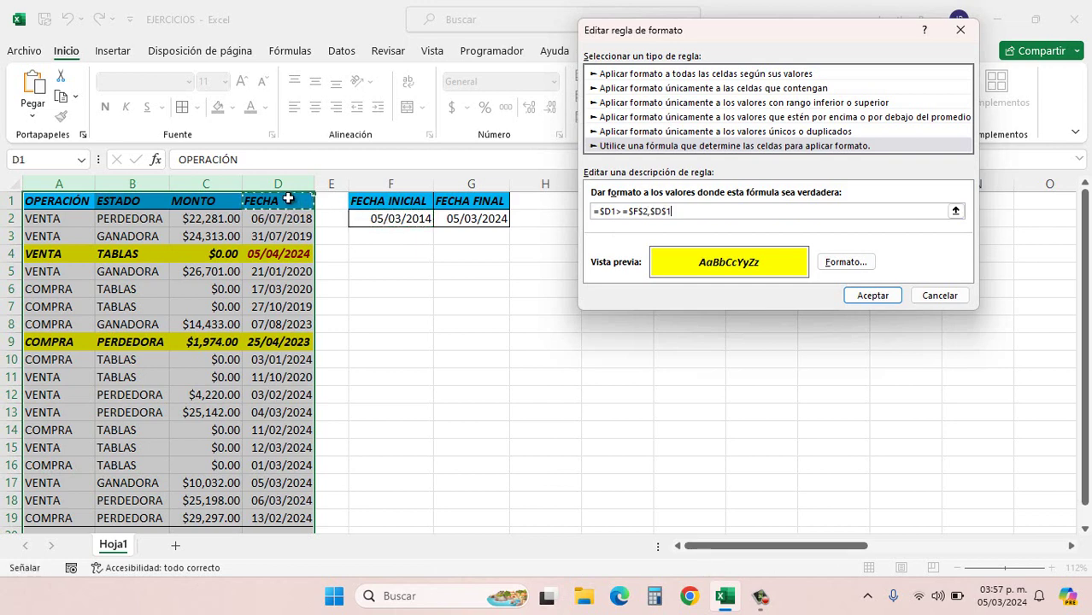
pyautogui.press('F4')
pyautogui.press('F4')
pyautogui.write('<=')
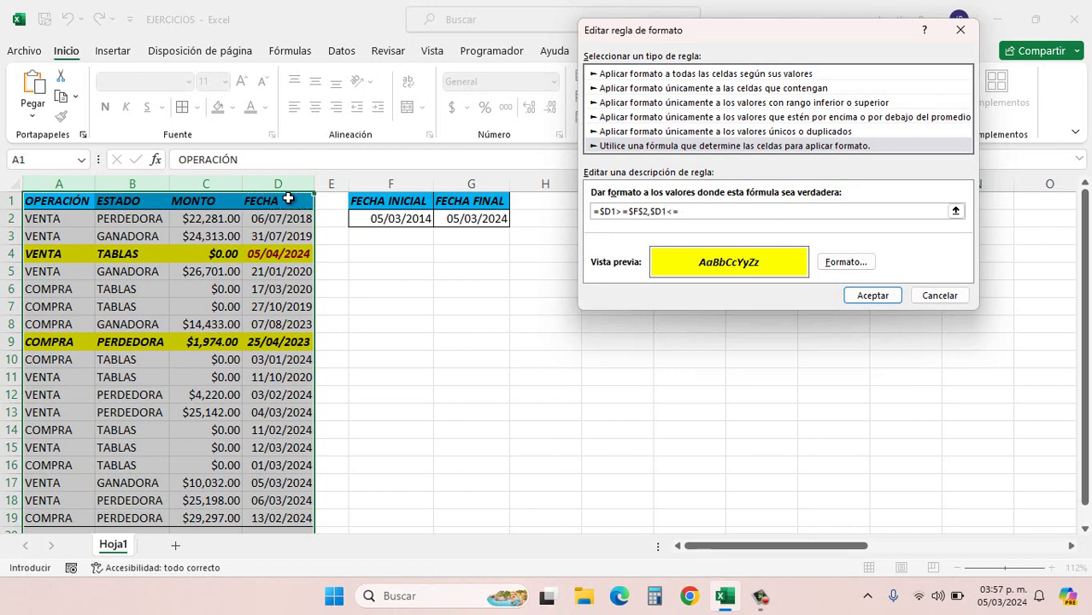
pyautogui.click(488, 220)
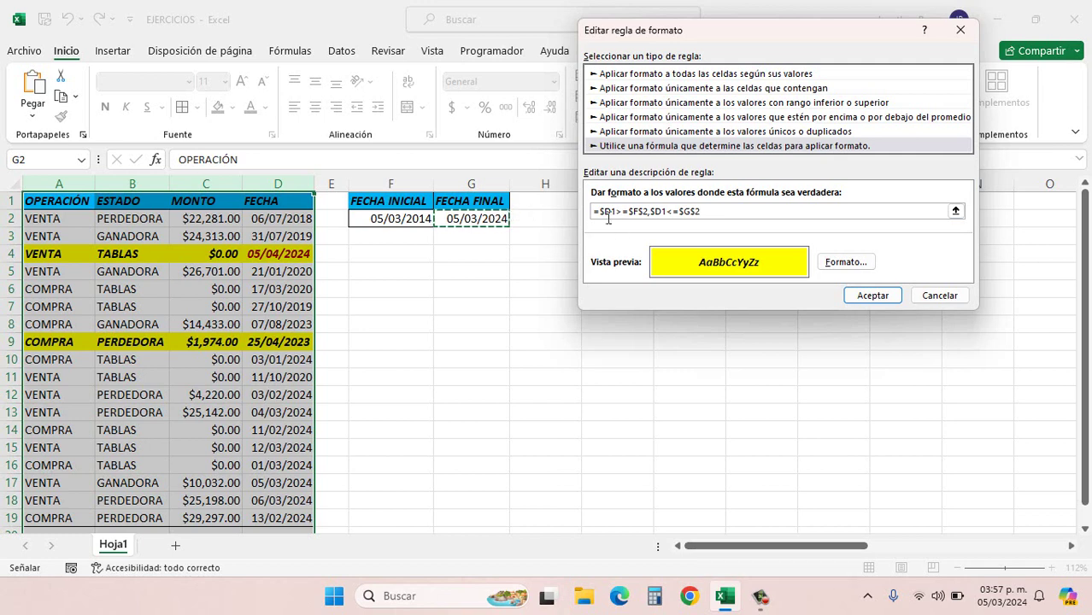
pyautogui.click(604, 211)
pyautogui.write('y')
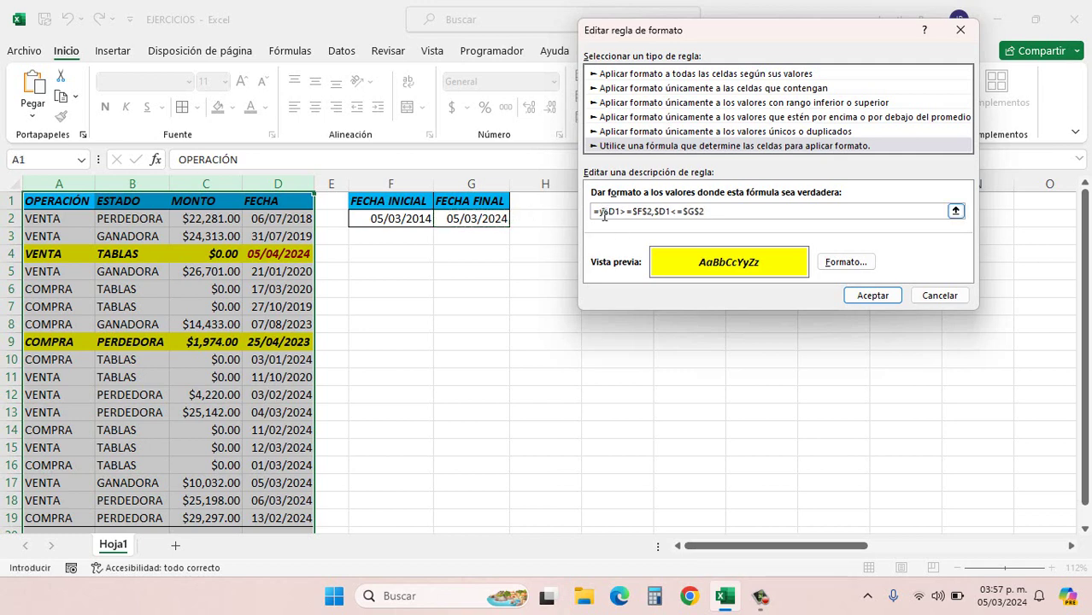
pyautogui.write('(')
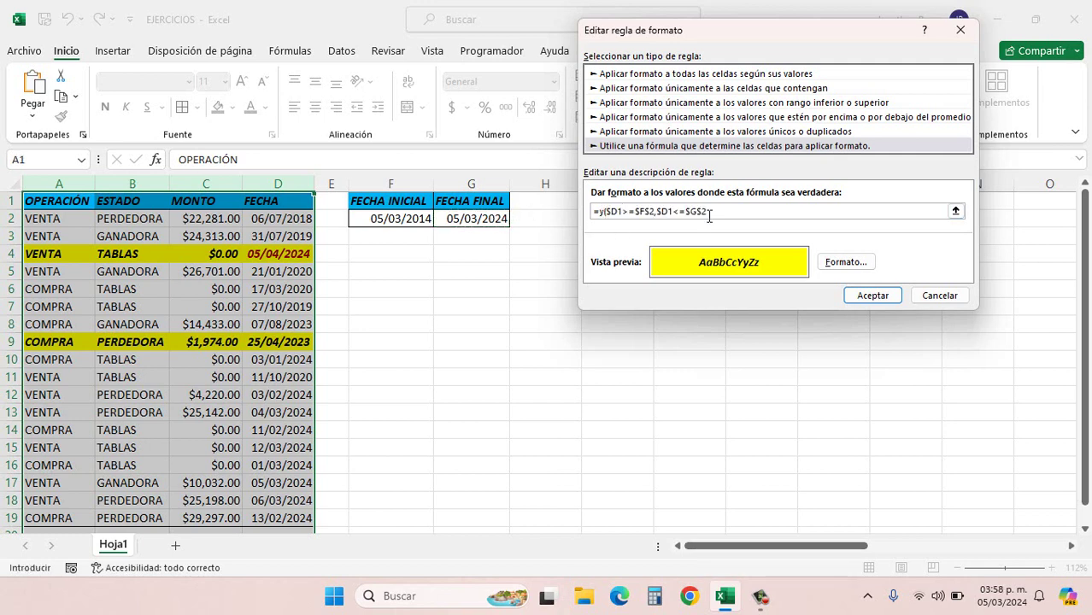
pyautogui.write(')')
pyautogui.click(860, 298)
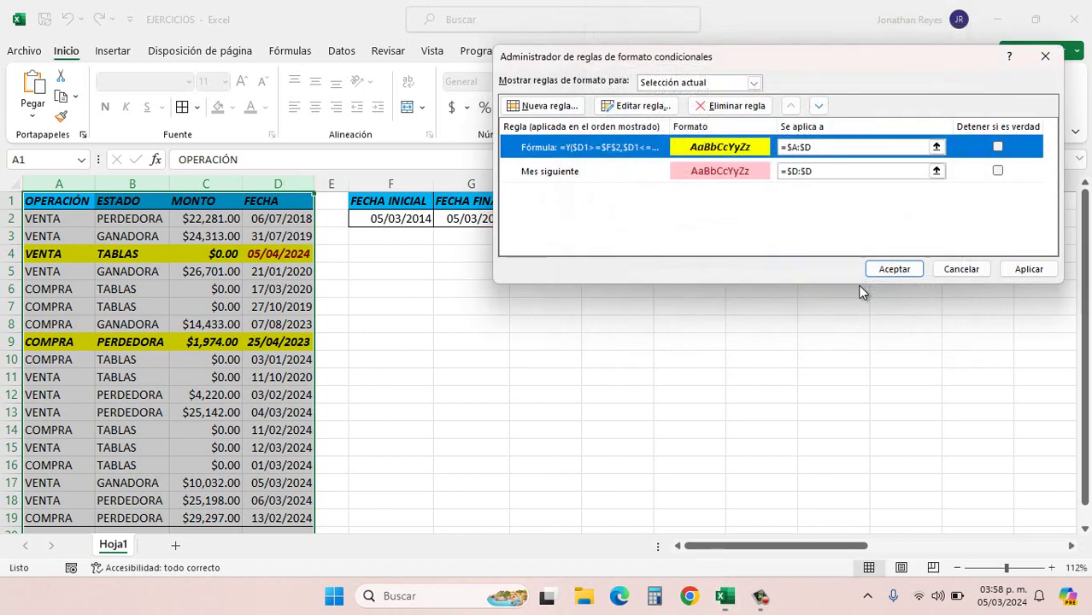
# - Apply the date-range rule and check column D dates against F2 (05/03/2014) and G2 (05/03/2024)
pyautogui.click(900, 272)
pyautogui.click(602, 333)
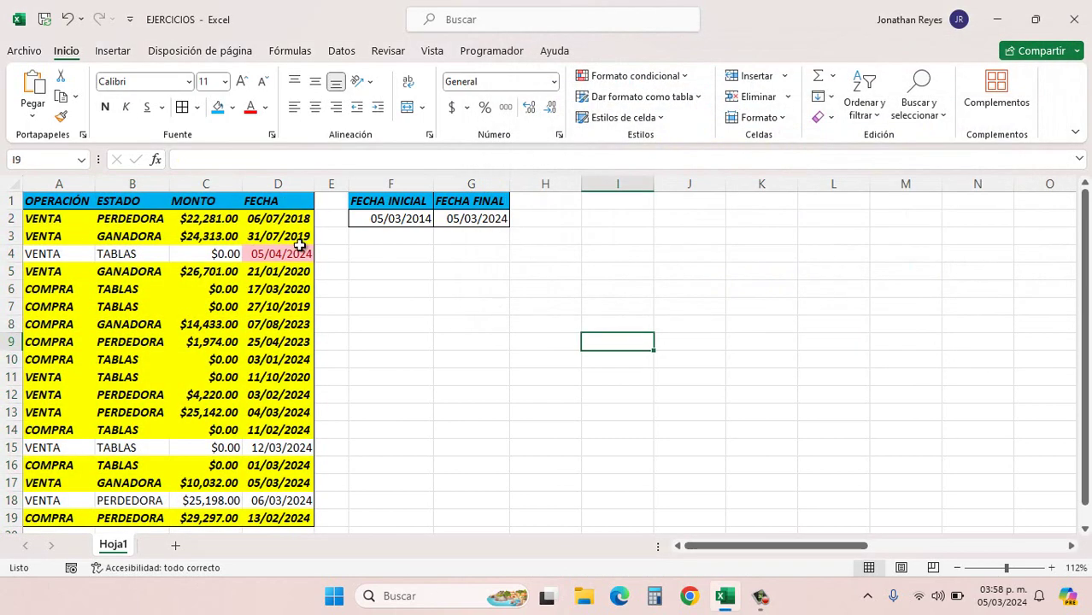
pyautogui.click(190, 220)
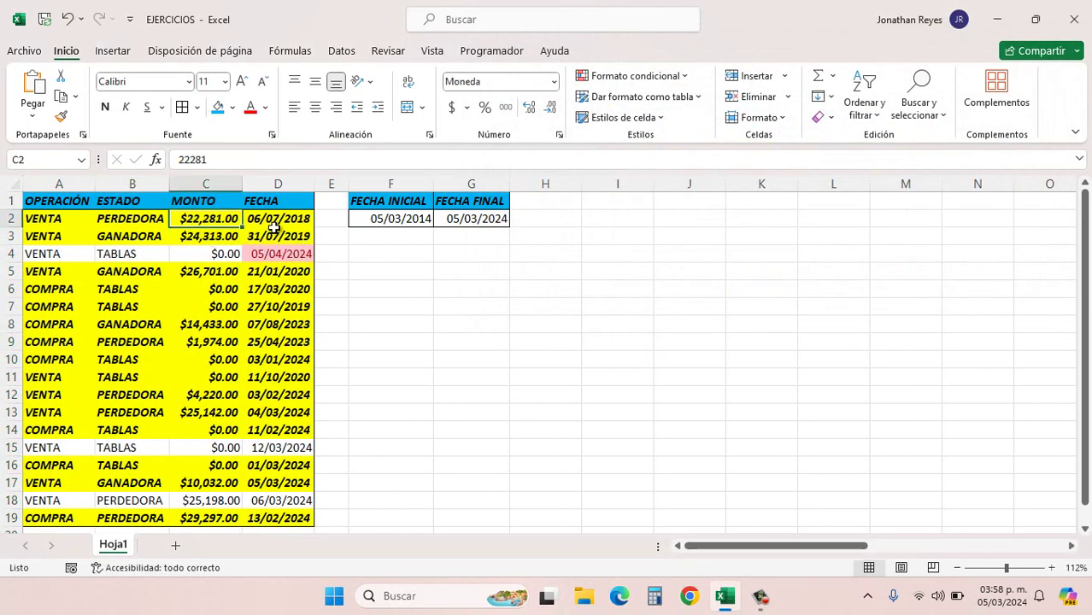
pyautogui.click(275, 224)
pyautogui.click(290, 236)
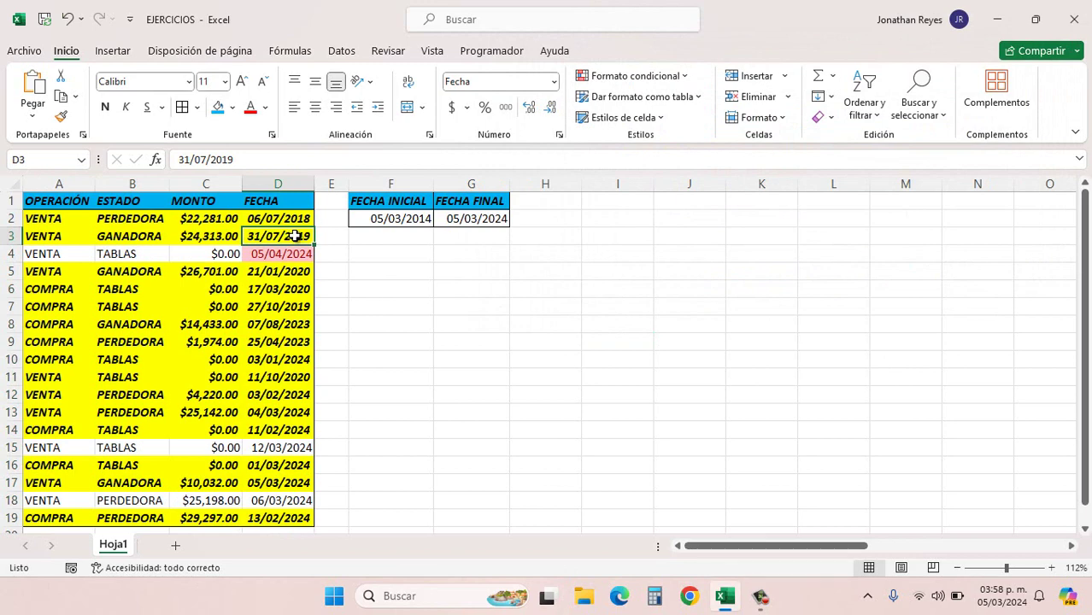
pyautogui.click(468, 222)
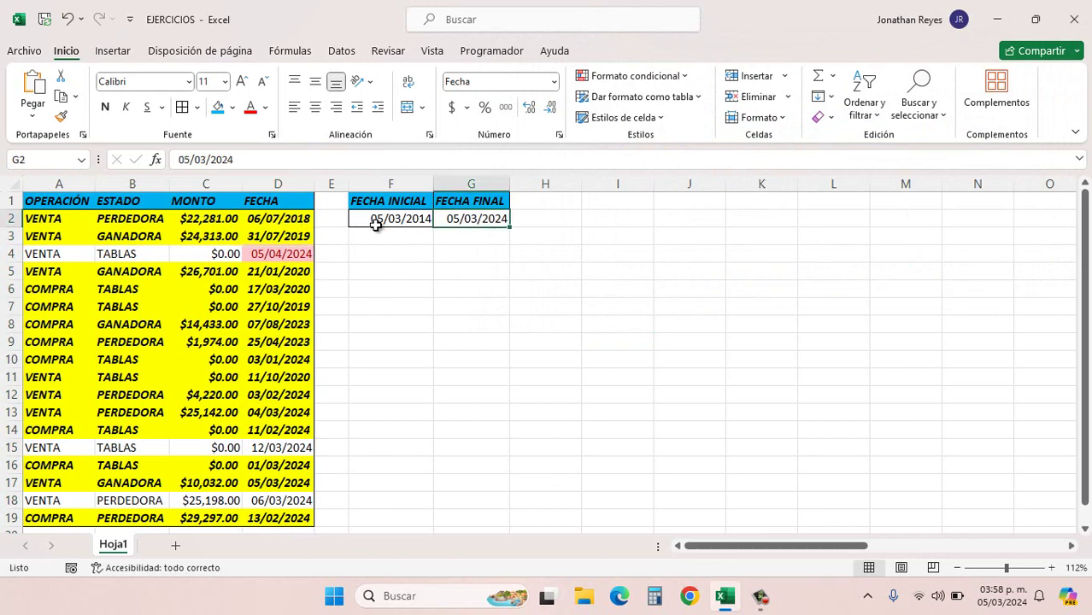
pyautogui.click(380, 222)
pyautogui.click(451, 219)
pyautogui.moveTo(287, 218); pyautogui.dragTo(291, 519)
pyautogui.click(258, 252)
# - Delete the Mes siguiente rule from the FECHA column's conditional formatting
pyautogui.click(258, 185)
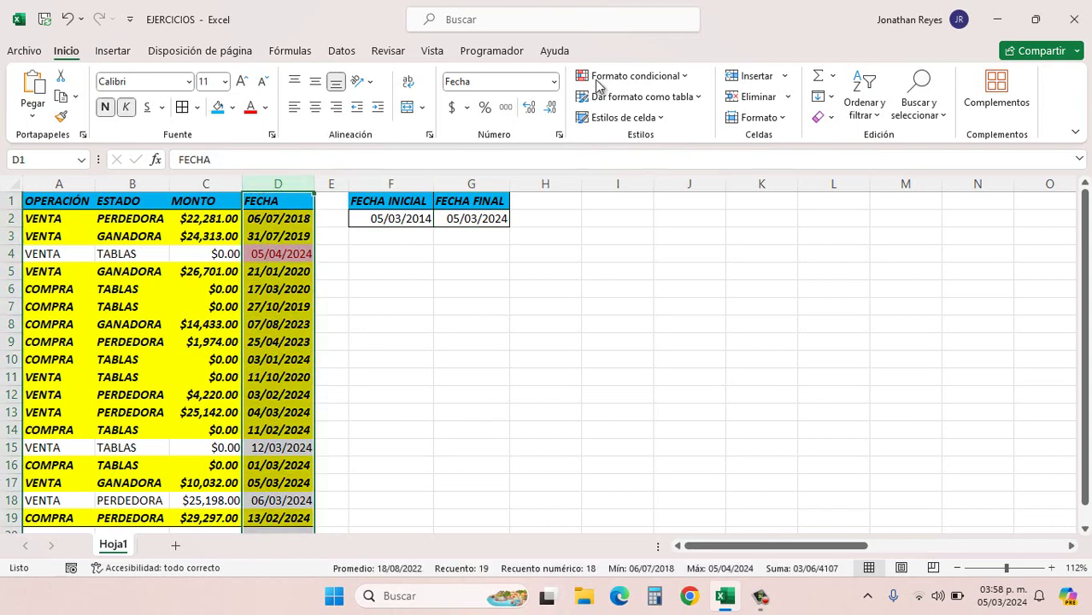
pyautogui.click(597, 82)
pyautogui.click(653, 315)
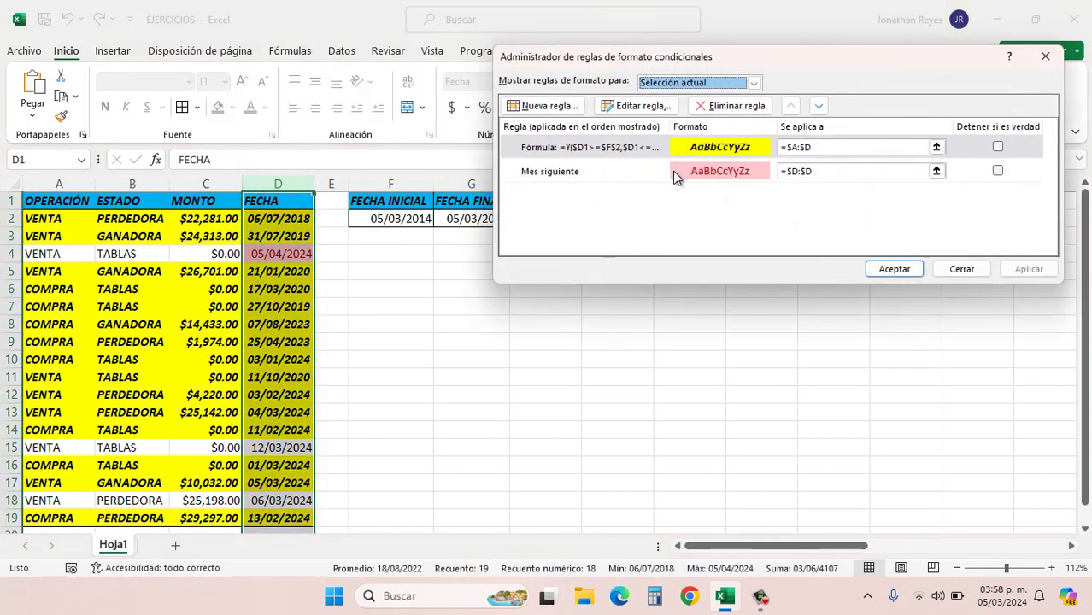
pyautogui.click(673, 171)
pyautogui.click(728, 106)
pyautogui.click(894, 268)
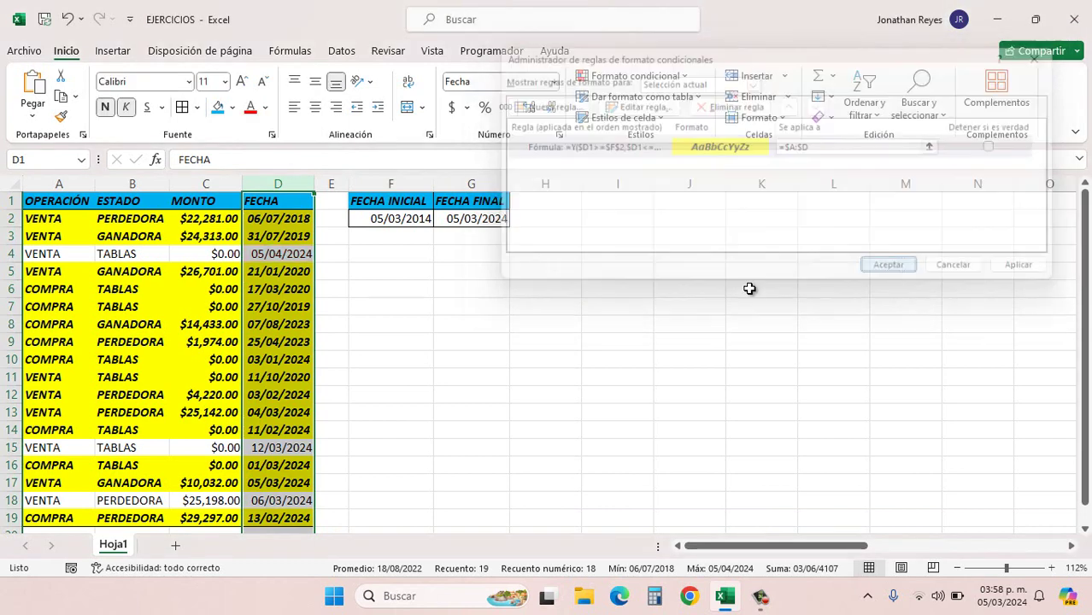
# - Verify the dates in D2–D11 are highlighted according to the F2 and G2 range
pyautogui.click(264, 219)
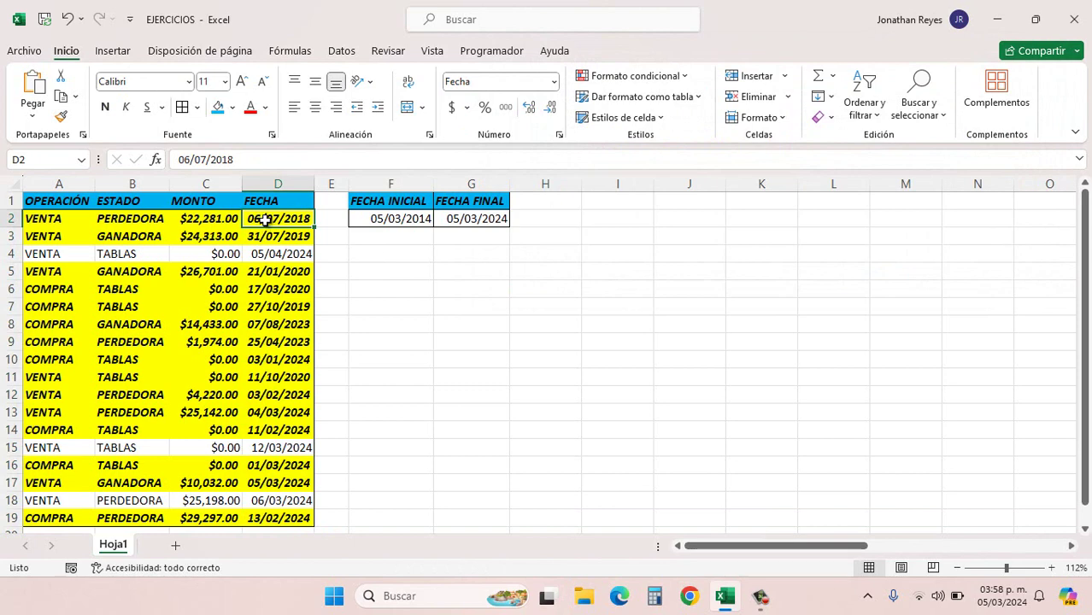
pyautogui.click(278, 237)
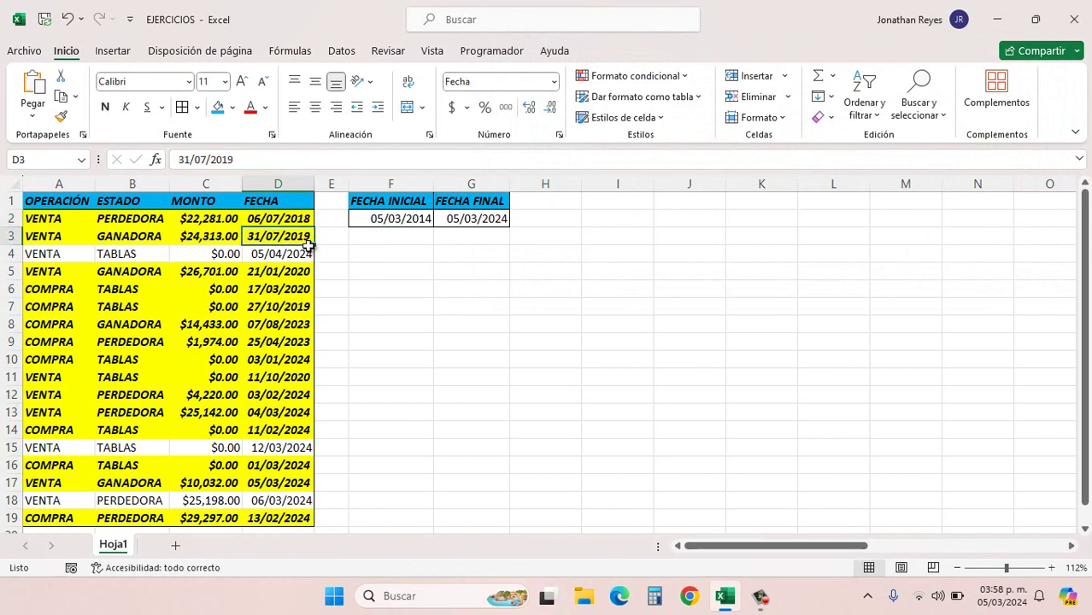
pyautogui.click(282, 272)
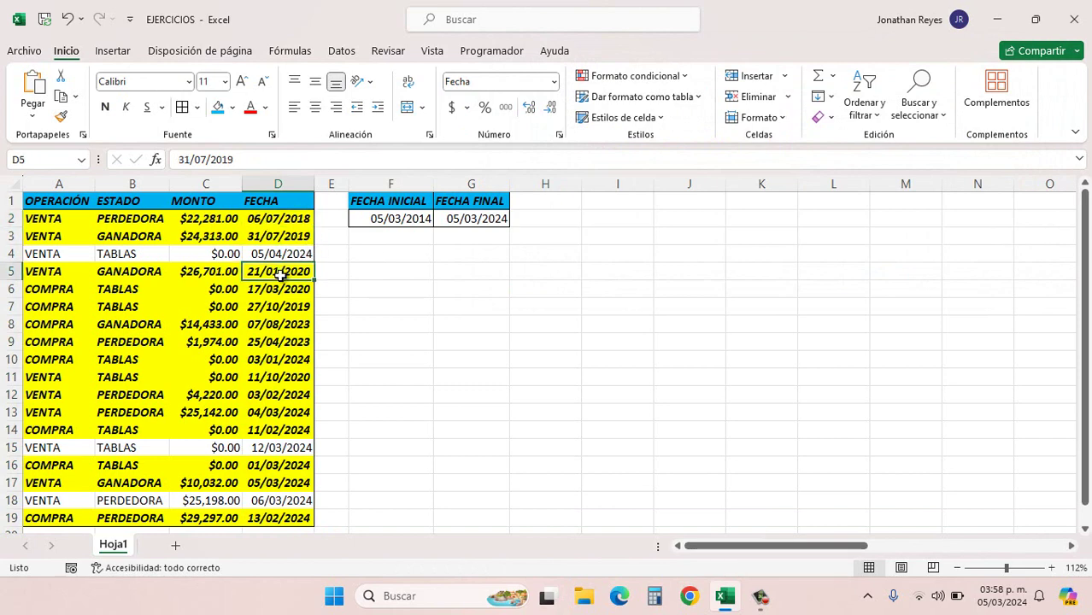
pyautogui.click(264, 325)
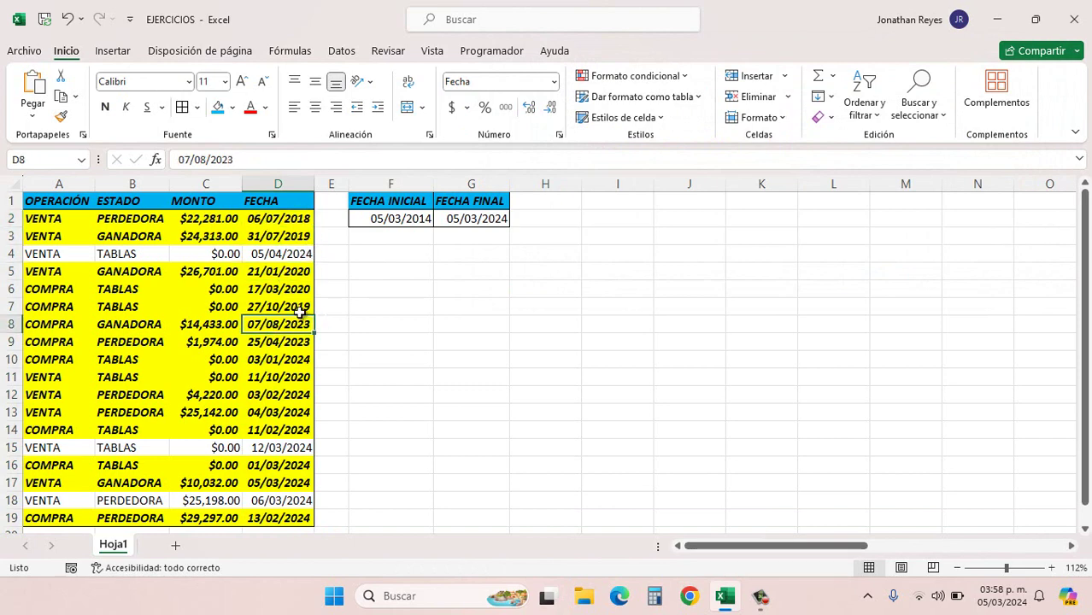
pyautogui.click(282, 359)
pyautogui.click(295, 376)
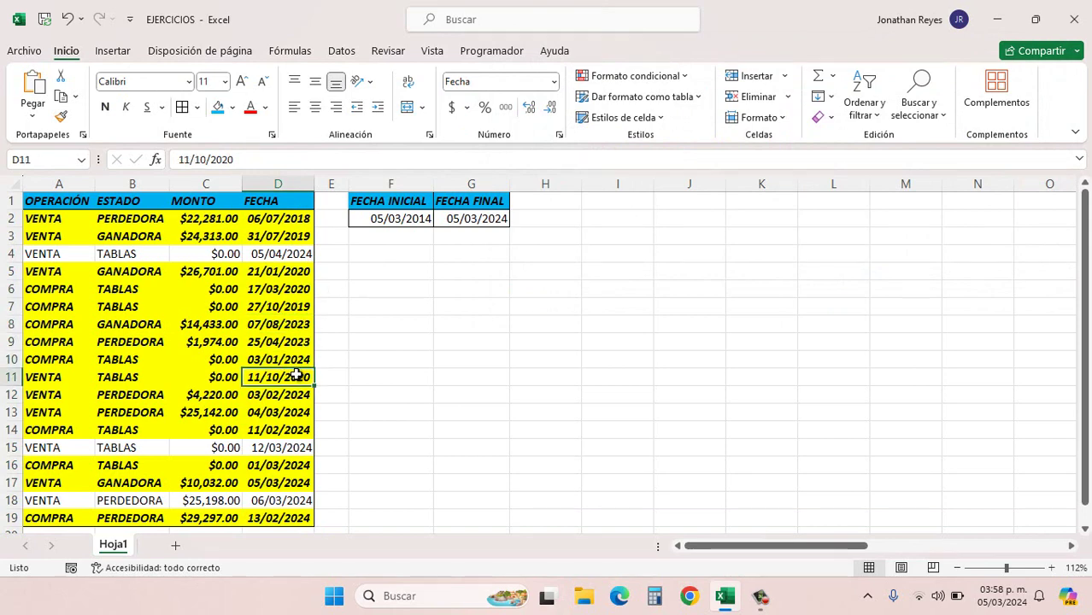
pyautogui.click(468, 219)
pyautogui.click(428, 219)
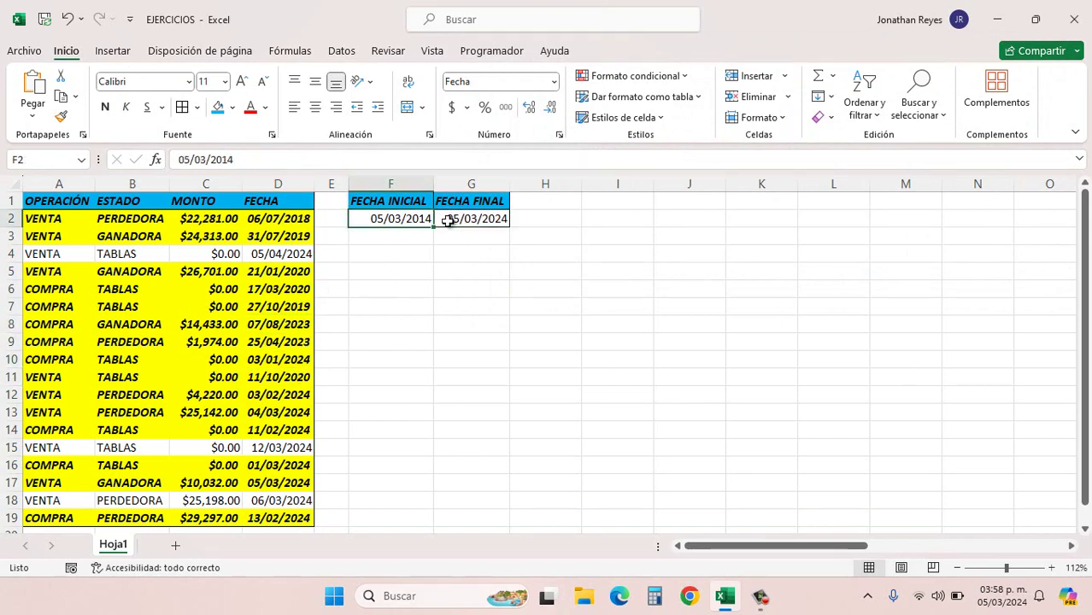
pyautogui.click(448, 220)
pyautogui.click(425, 218)
pyautogui.click(459, 217)
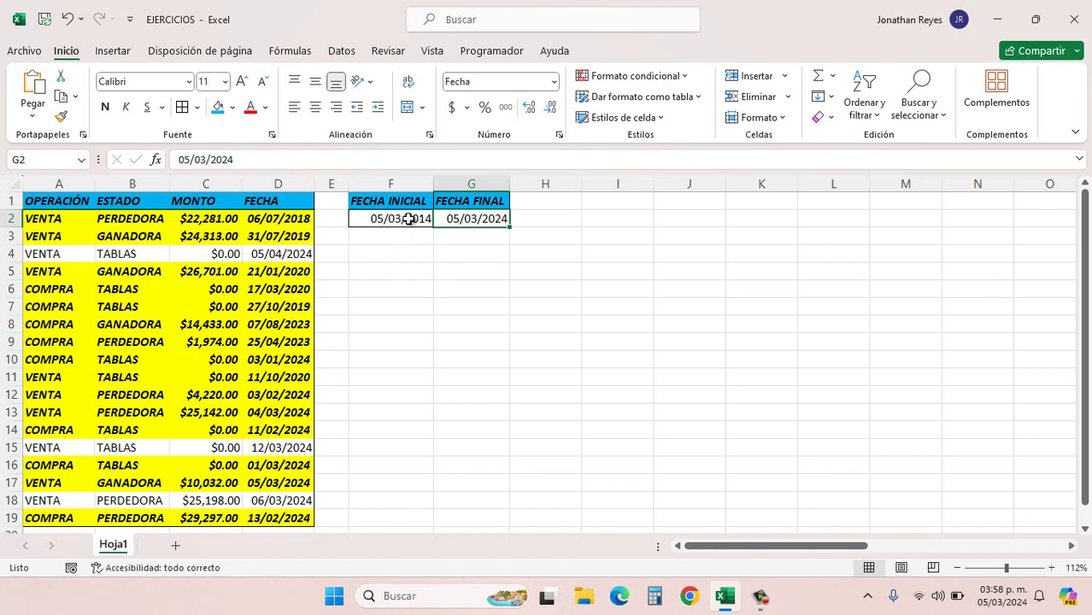
# - Change the start date in F2 to 05/03/2019
pyautogui.doubleClick(409, 219)
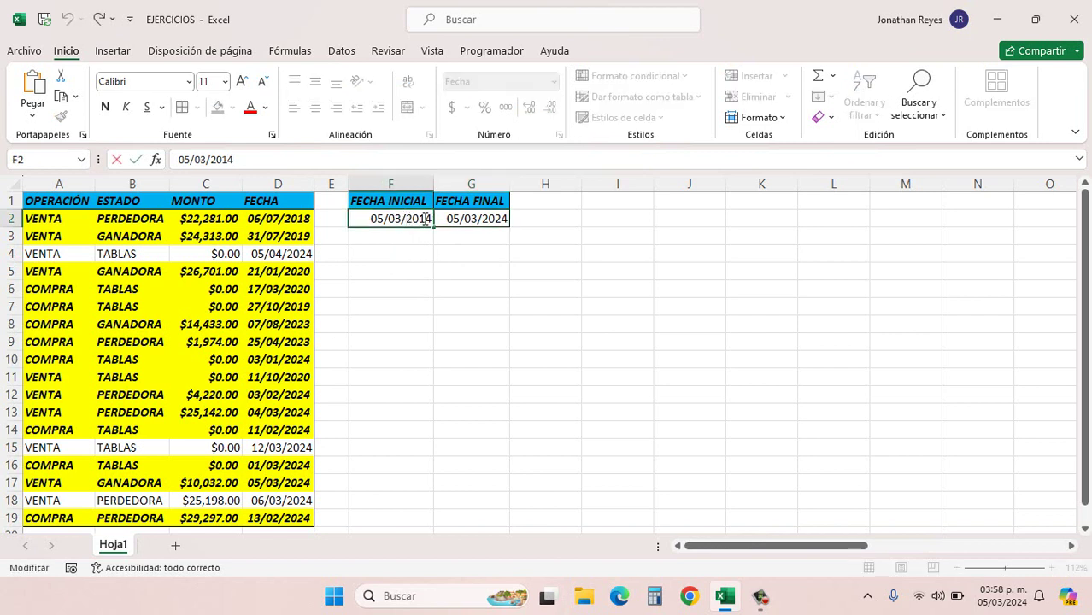
pyautogui.write('9')
pyautogui.press('Return')
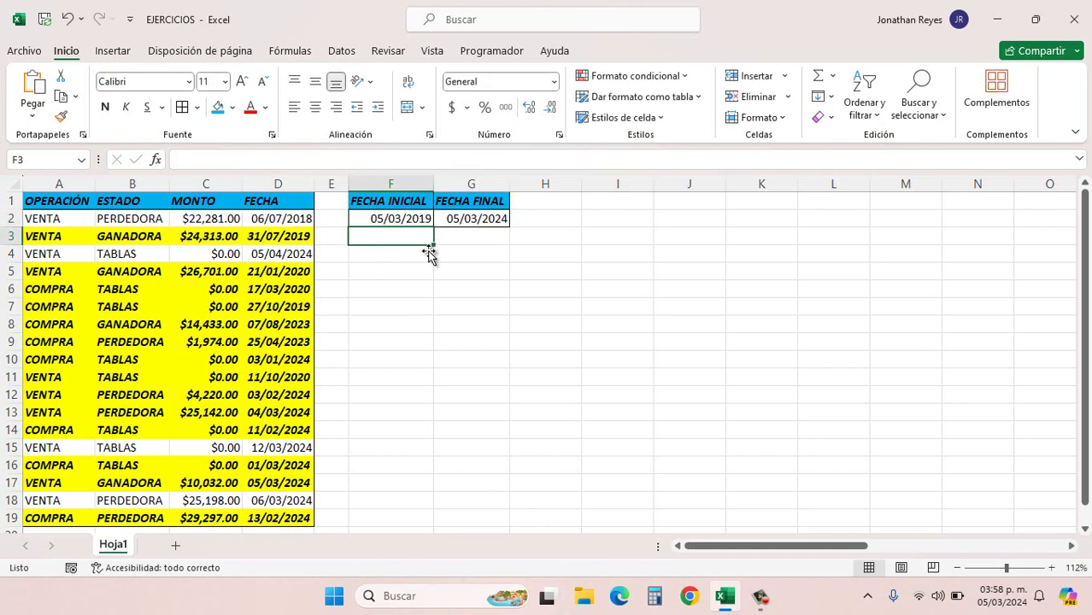
pyautogui.click(449, 303)
# - Review the column D dates, confirming the 06/07/2018 row in D2 is no longer highlighted
pyautogui.click(307, 240)
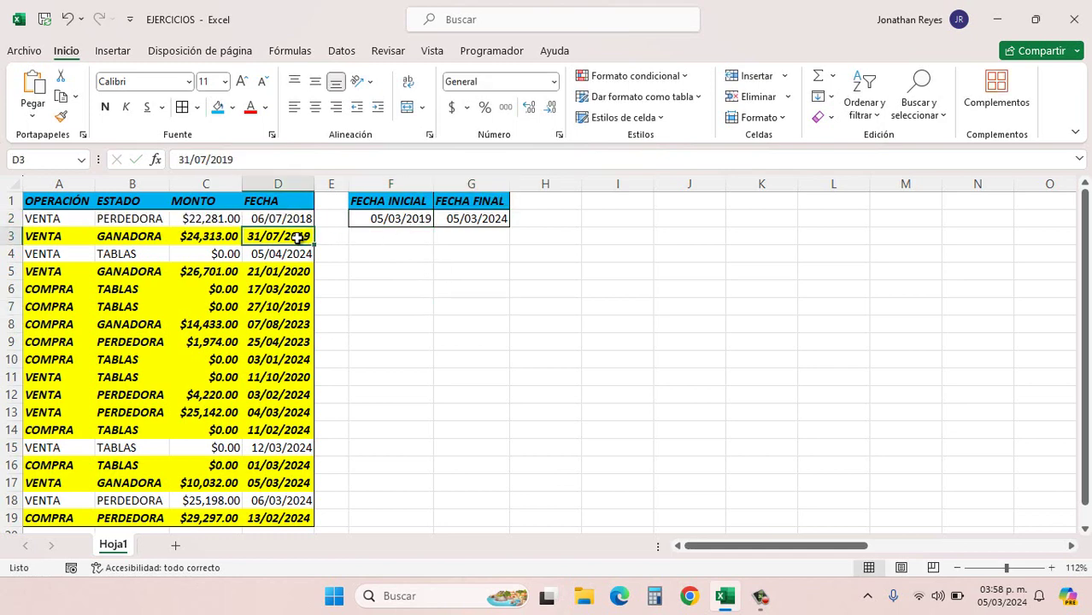
pyautogui.moveTo(295, 240); pyautogui.dragTo(288, 516)
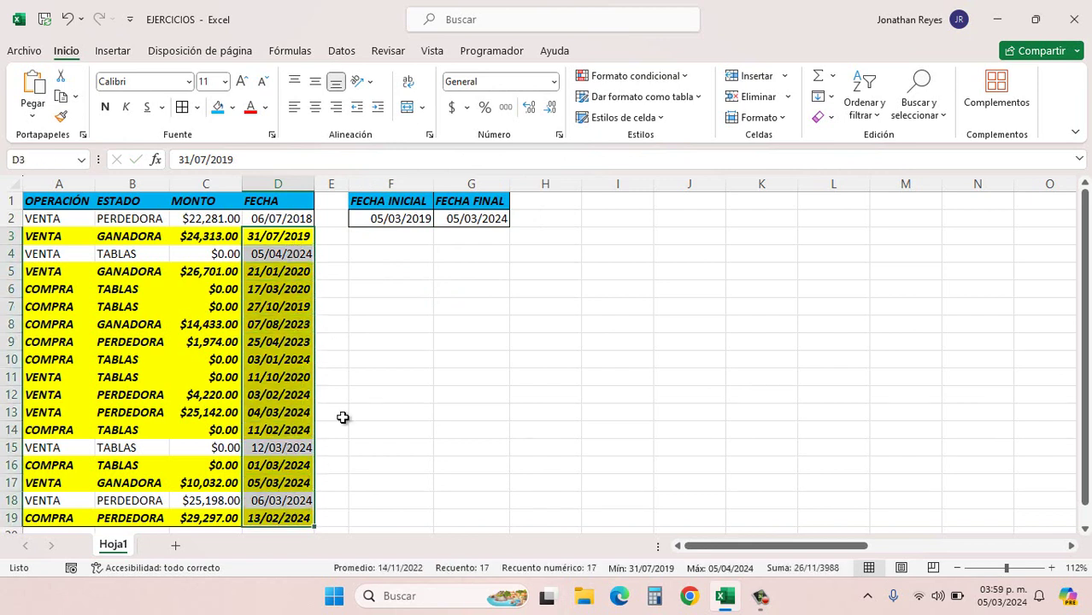
pyautogui.click(376, 359)
pyautogui.click(266, 220)
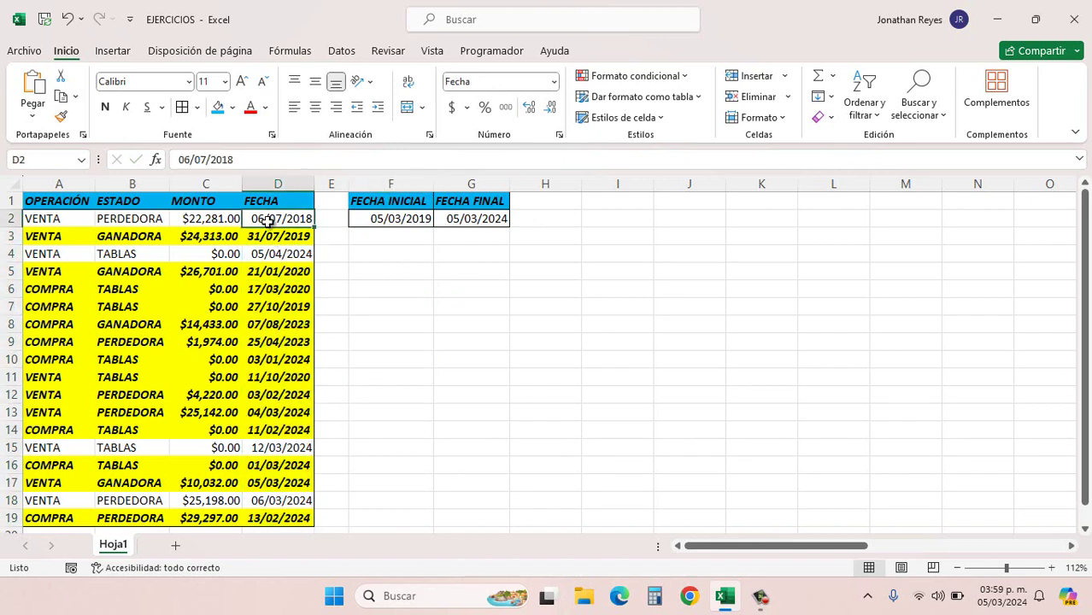
pyautogui.moveTo(88, 221); pyautogui.dragTo(263, 217)
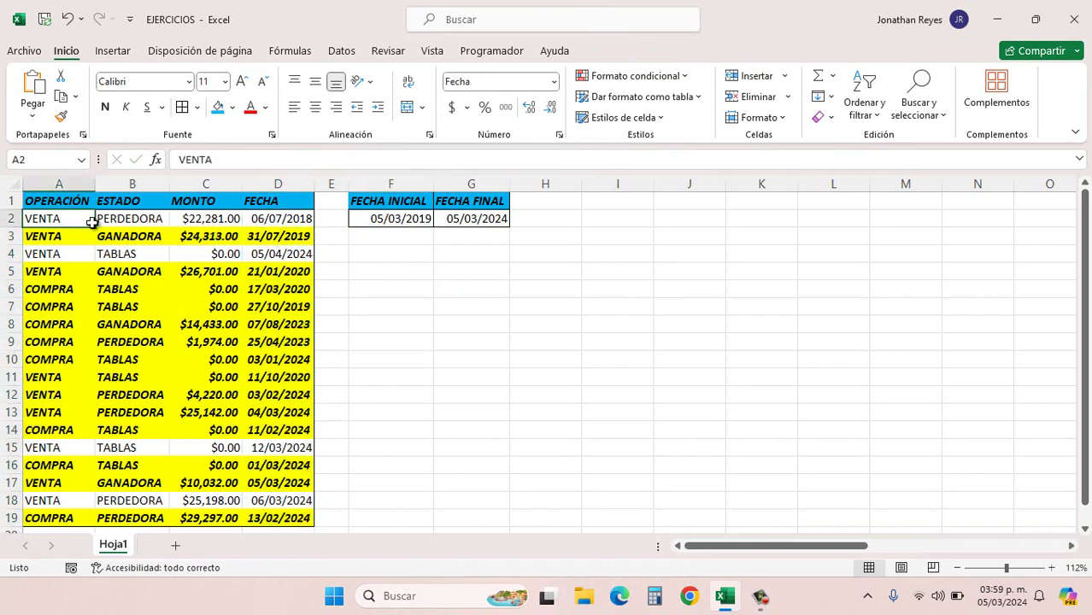
pyautogui.click(262, 217)
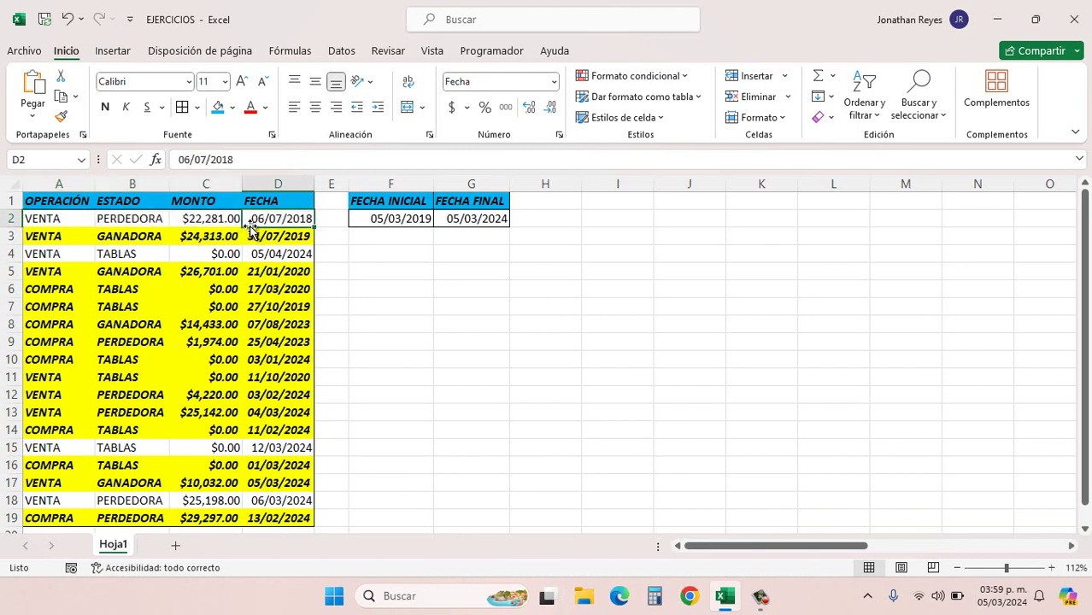
# - Edit the start date in F2 to 05/03/2022
pyautogui.click(397, 220)
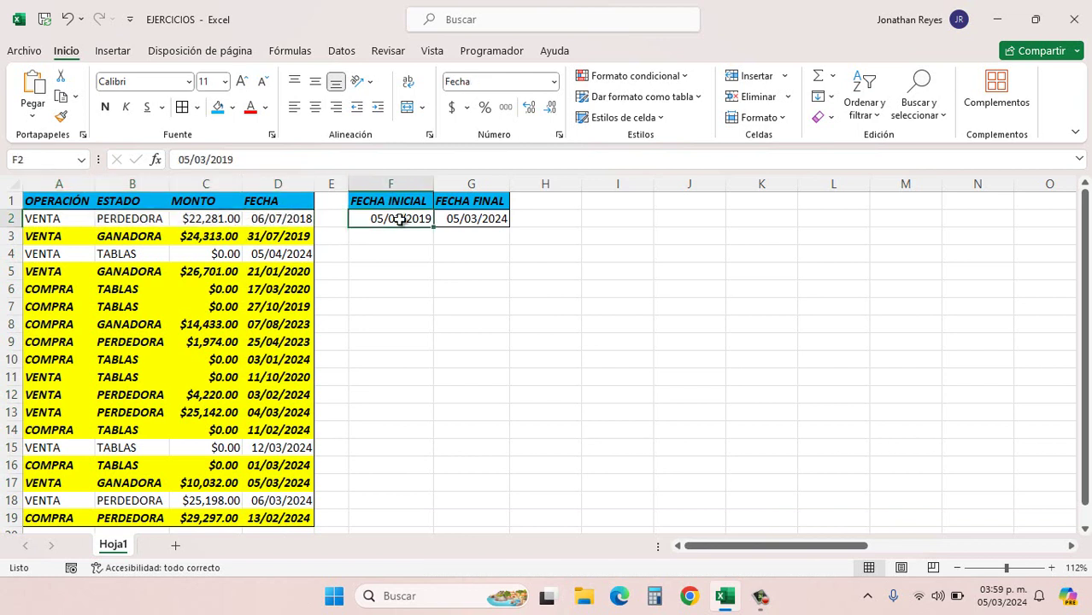
pyautogui.doubleClick(384, 219)
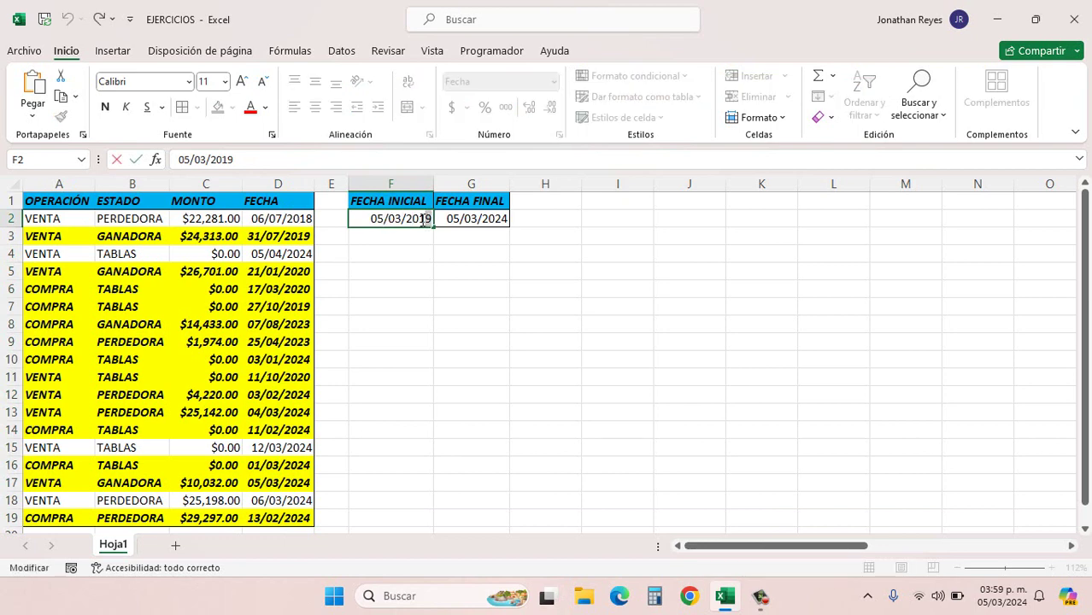
pyautogui.press('BackSpace')
pyautogui.press('BackSpace')
pyautogui.write('22')
pyautogui.press('Return')
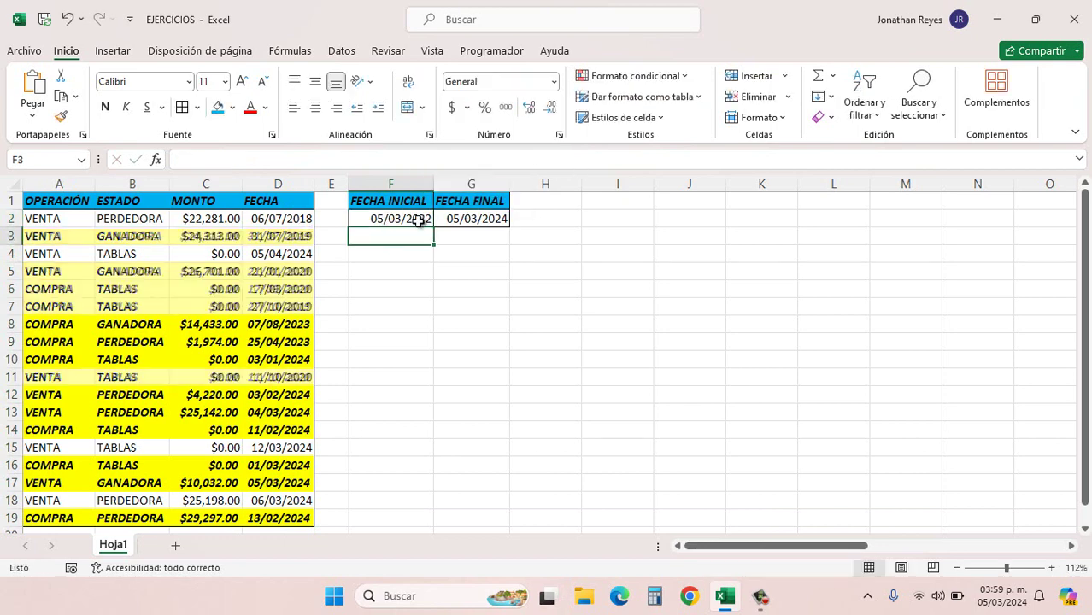
pyautogui.press('Return')
pyautogui.press('Return')
pyautogui.press('Return')
pyautogui.press('Return')
pyautogui.press('Return')
pyautogui.press('Return')
# - Verify the new highlighting, e.g. 07/08/2023, against the F2 and G2 date range
pyautogui.moveTo(276, 324); pyautogui.dragTo(285, 518)
pyautogui.click(357, 395)
pyautogui.click(281, 330)
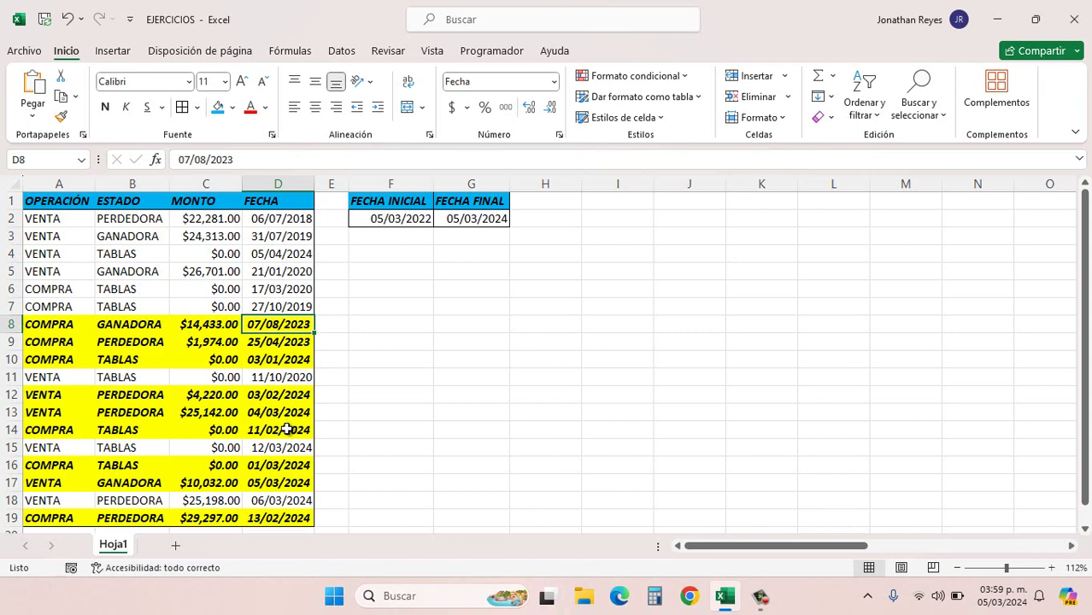
pyautogui.click(411, 218)
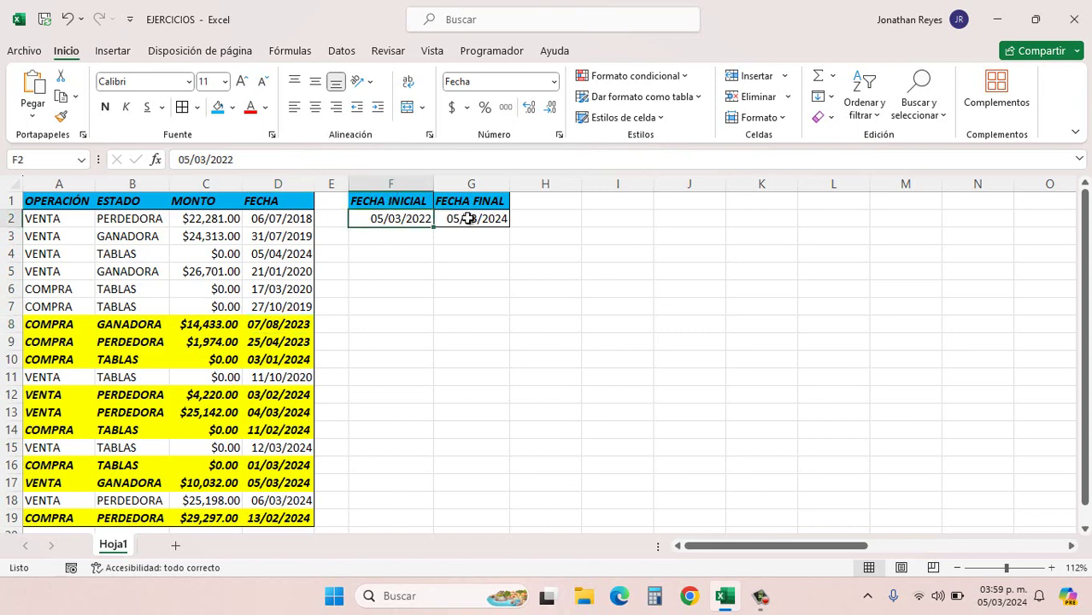
pyautogui.click(463, 218)
pyautogui.click(409, 218)
pyautogui.click(454, 215)
pyautogui.click(411, 224)
pyautogui.click(457, 215)
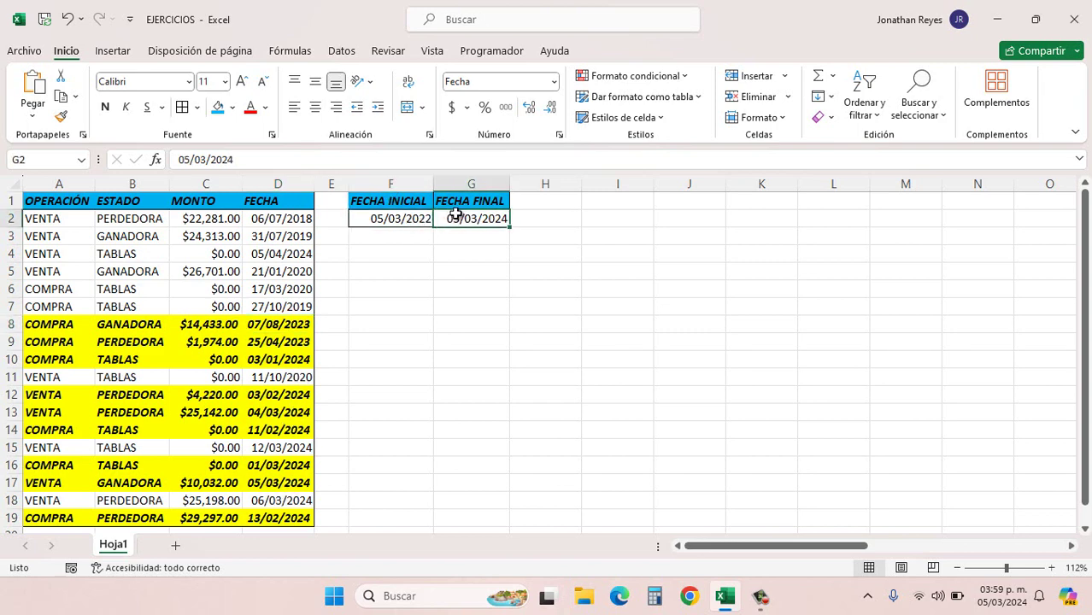